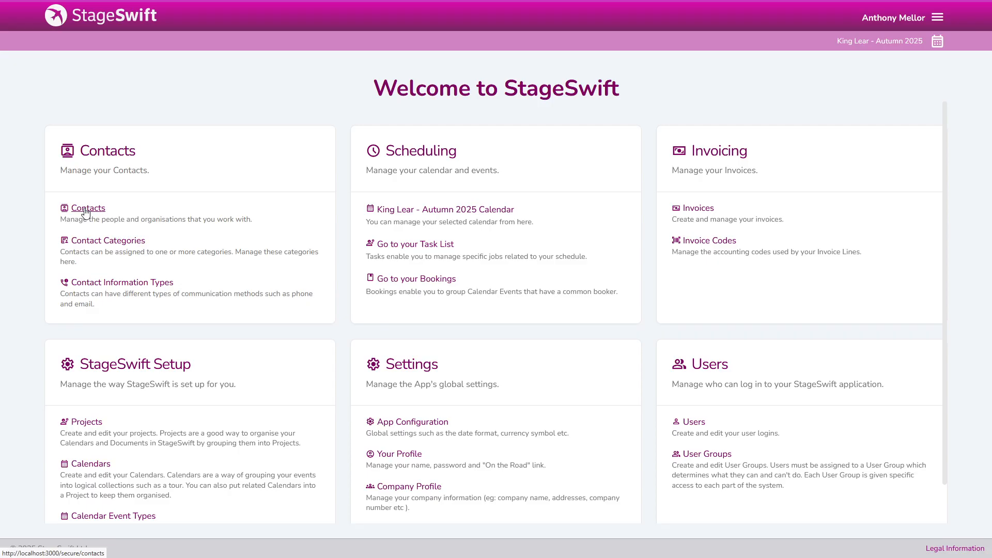
# Go to the Contacts list through the main navigation menu
pyautogui.click(936, 18)
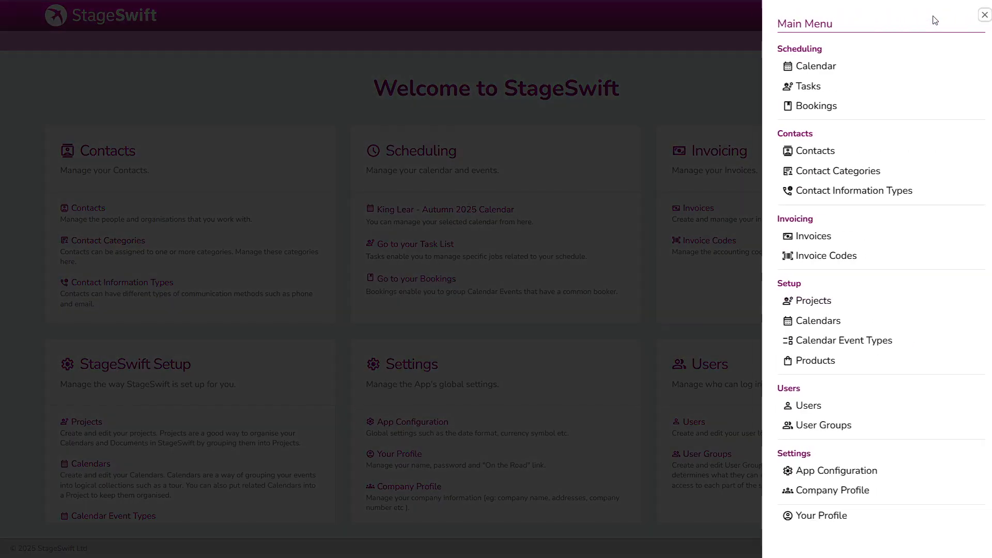
pyautogui.click(797, 153)
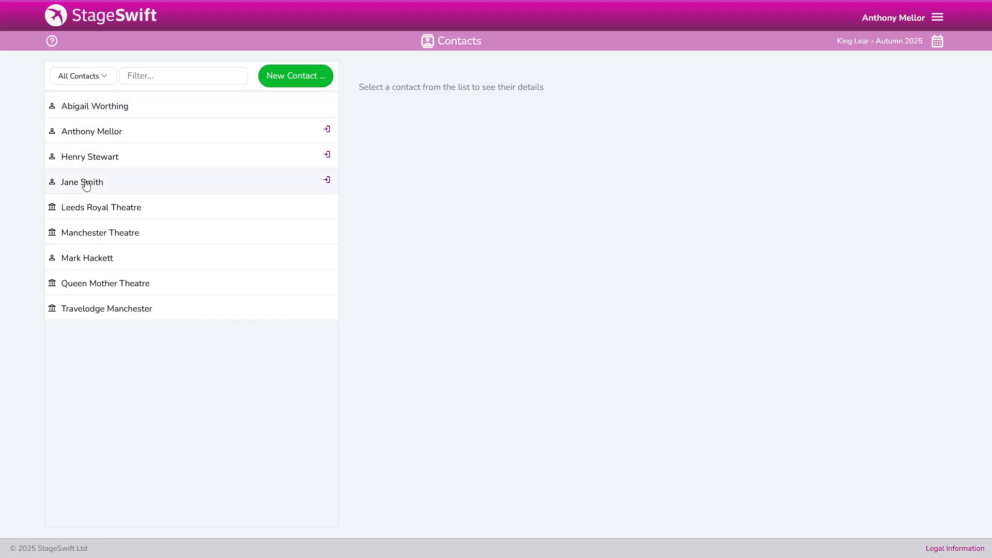
pyautogui.moveTo(52, 112)
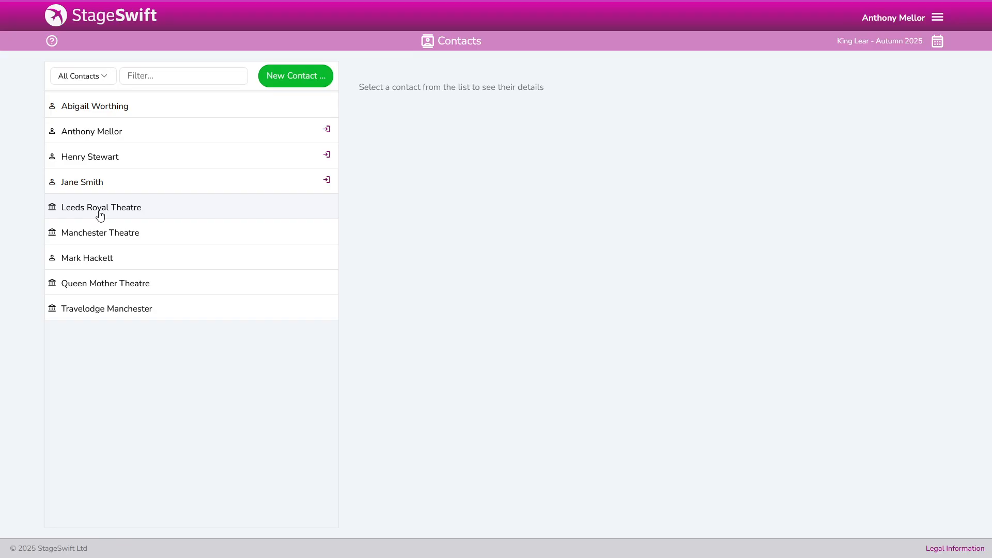
pyautogui.moveTo(53, 216)
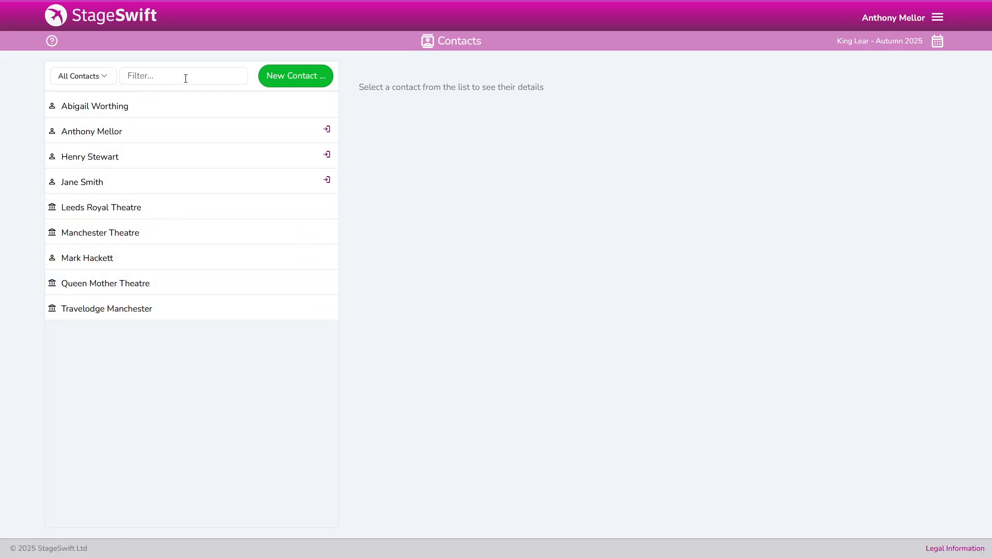
pyautogui.click(96, 80)
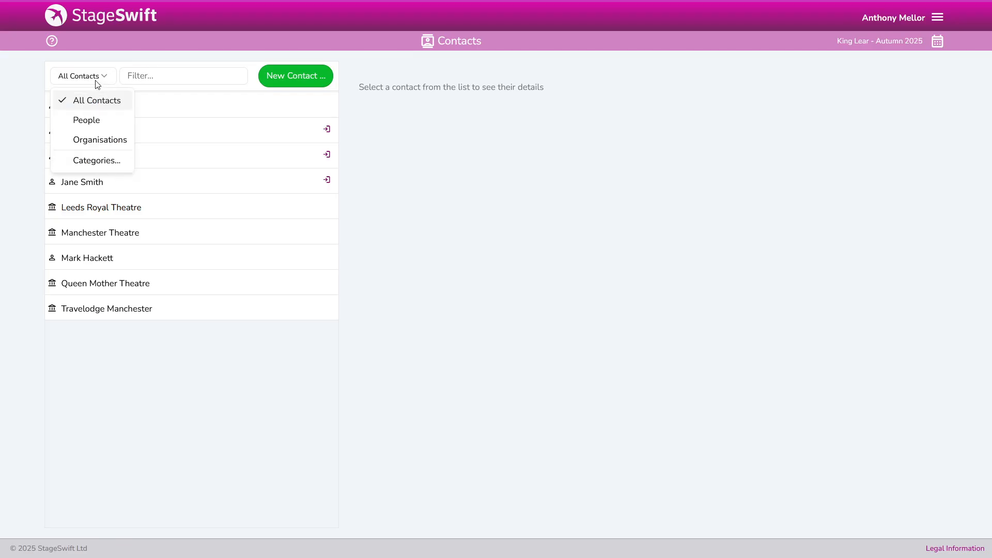
pyautogui.click(87, 121)
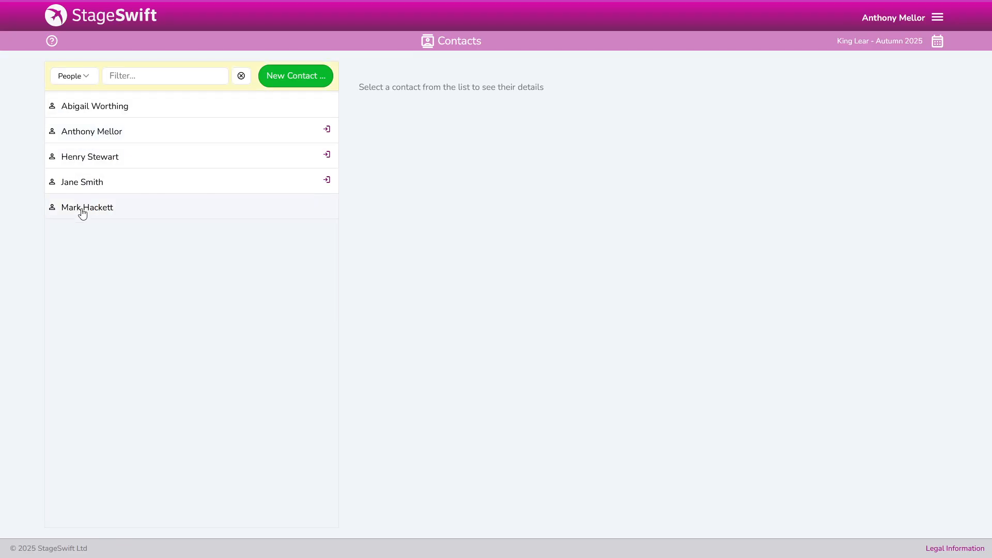
pyautogui.click(87, 81)
pyautogui.click(93, 142)
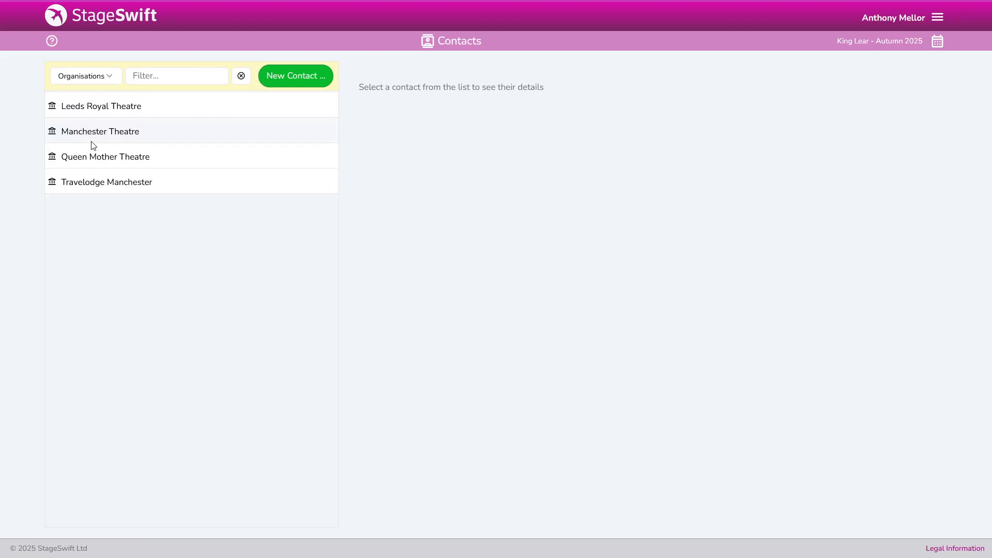
pyautogui.click(94, 79)
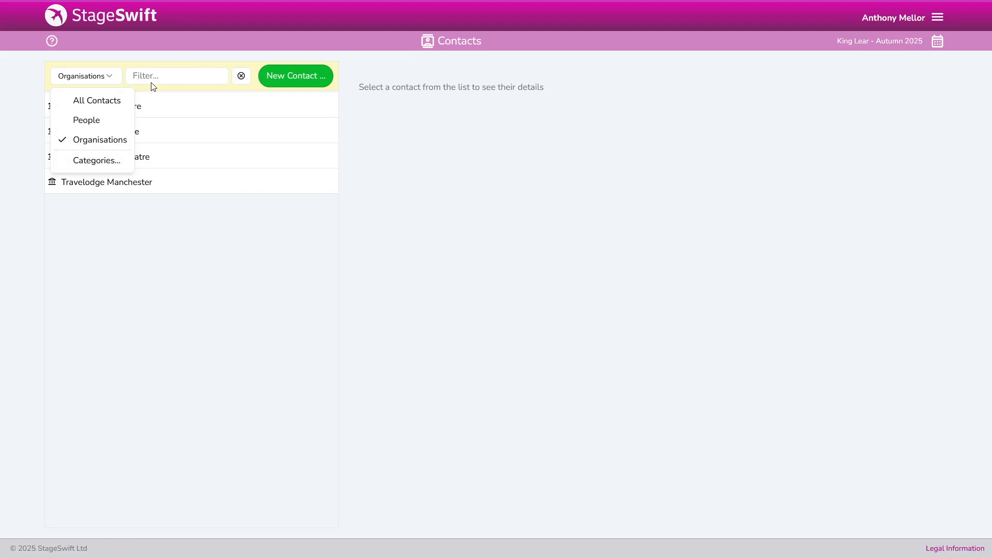
pyautogui.click(89, 103)
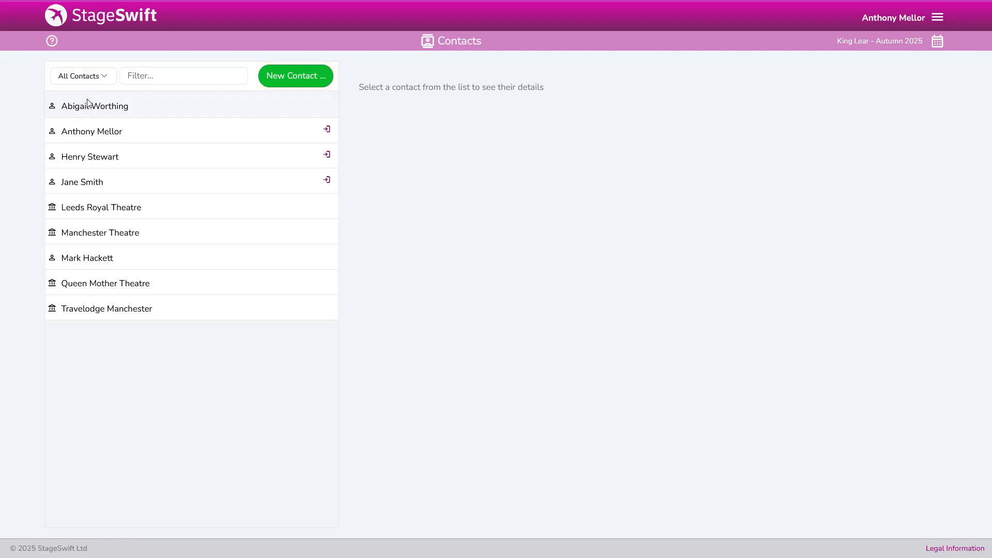
pyautogui.click(155, 76)
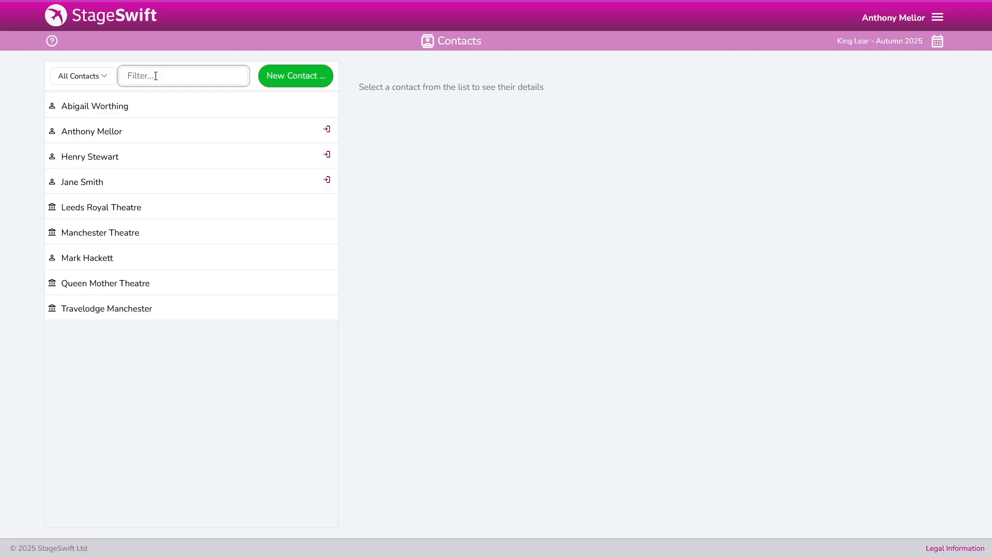
pyautogui.write('manch')
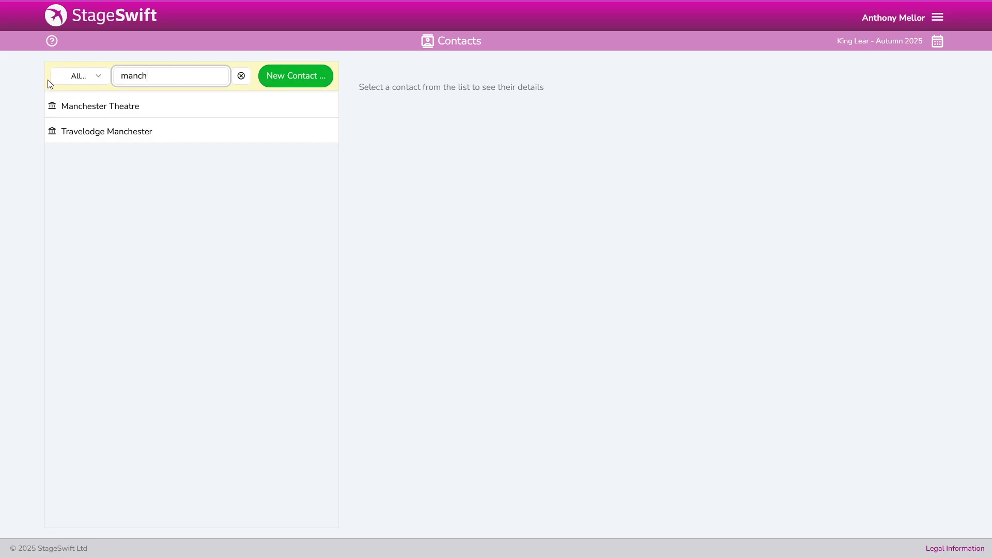
pyautogui.click(241, 78)
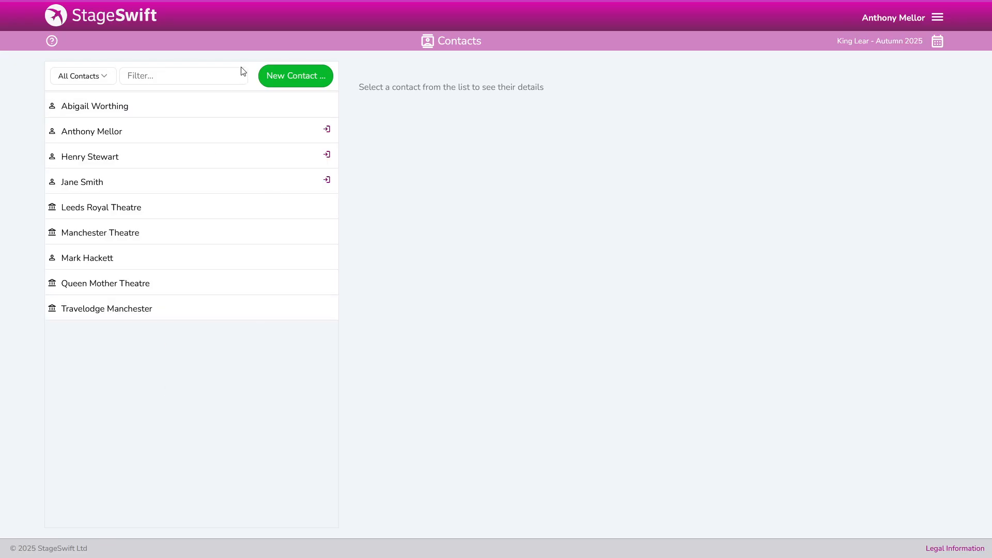
# Start a new organisation contact, cancel it, and open the actor/singer contact's record
pyautogui.click(303, 81)
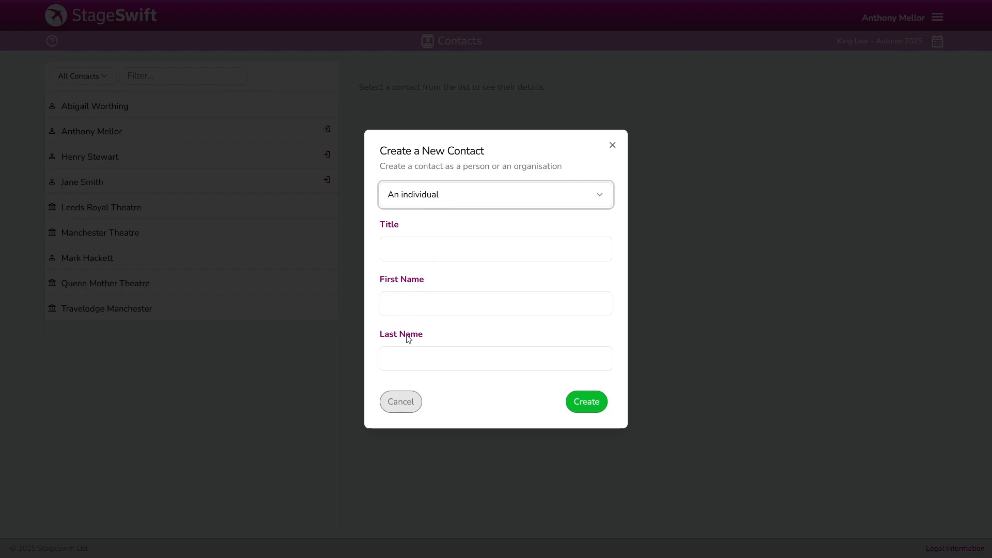
pyautogui.click(437, 194)
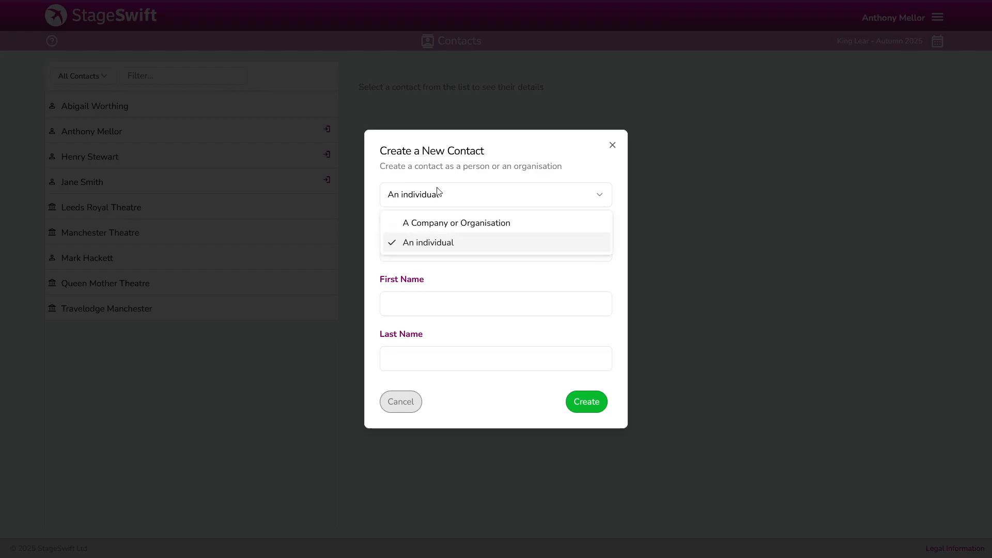
pyautogui.click(432, 223)
pyautogui.click(418, 305)
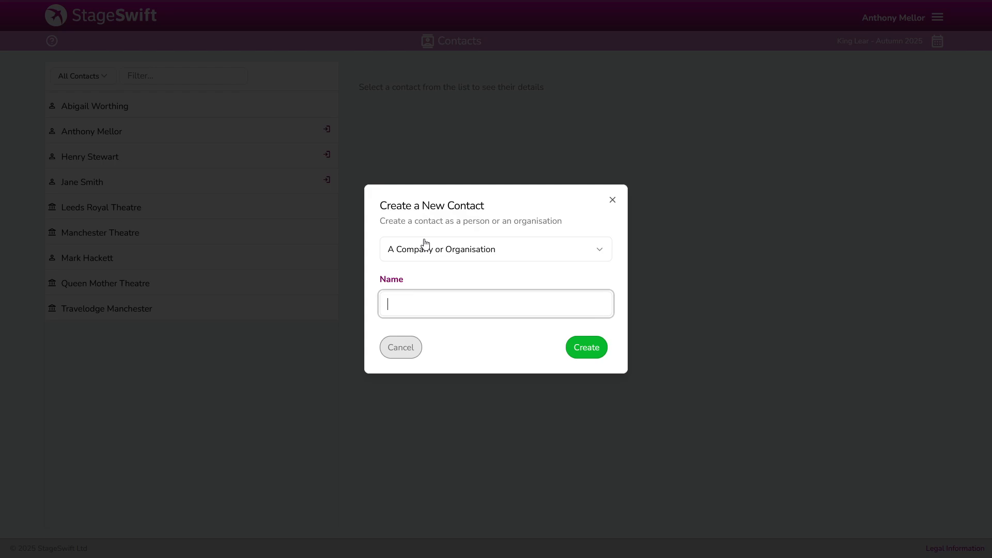
pyautogui.click(400, 345)
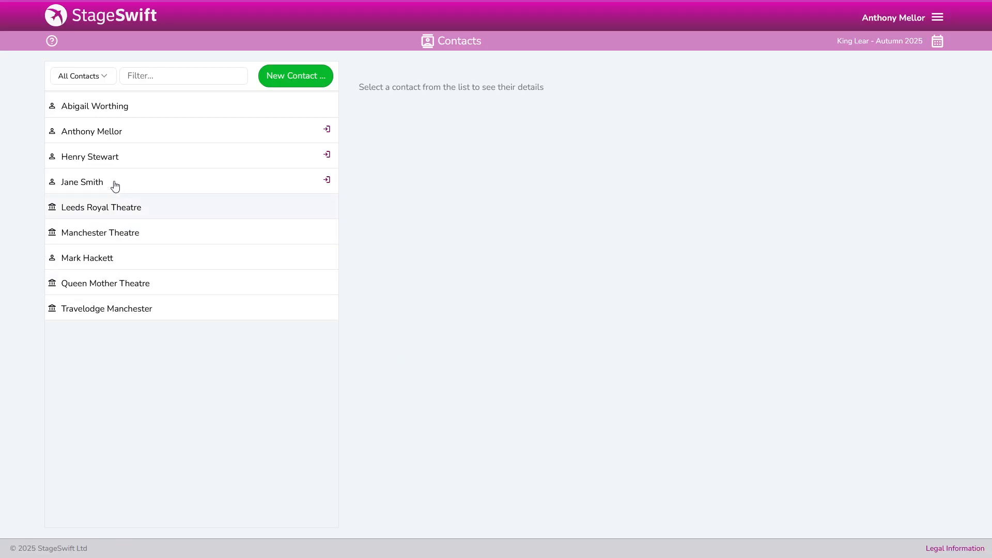
pyautogui.click(105, 108)
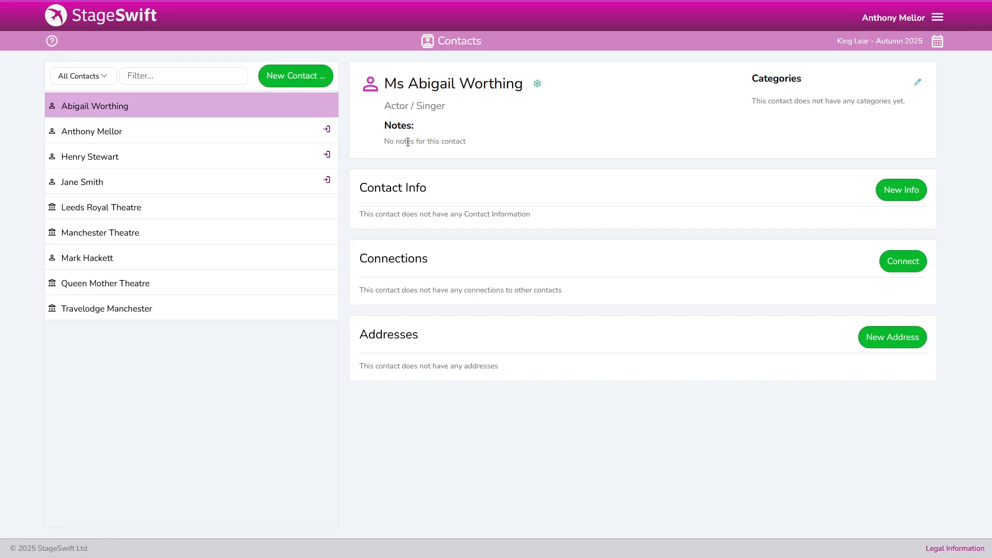
# Show the Actions menu for the actor/singer contact
pyautogui.click(538, 85)
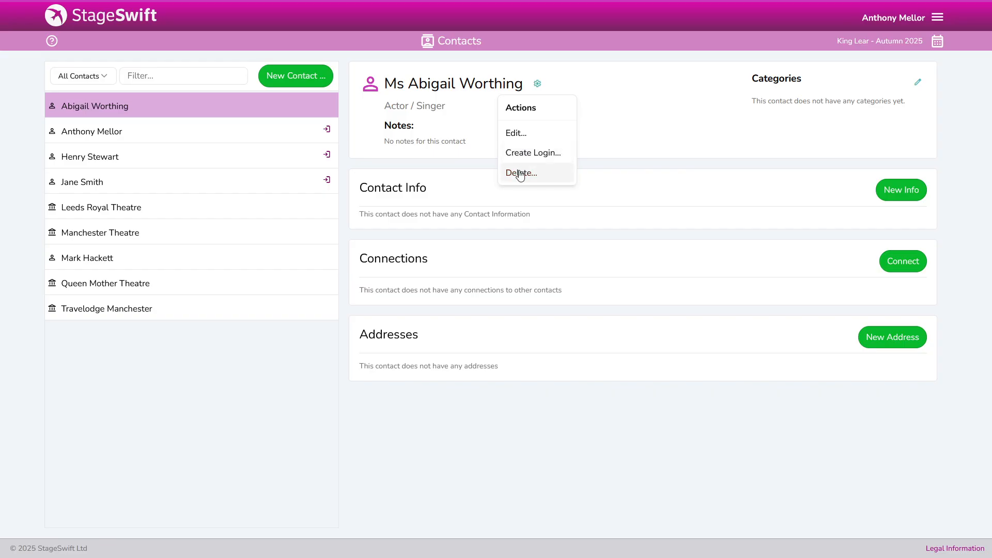
# Open the contact's edit form and close it with Don't Save
pyautogui.click(515, 134)
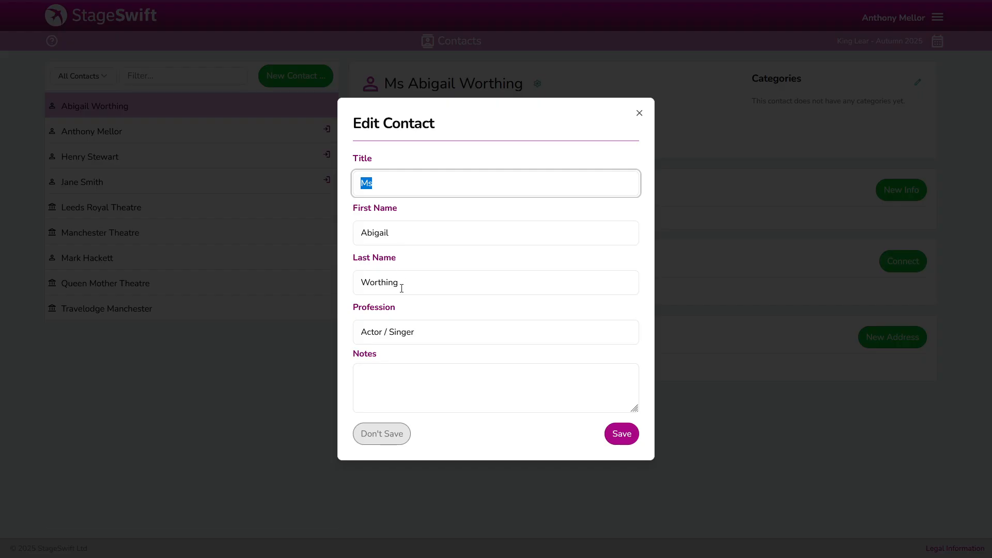
pyautogui.click(396, 377)
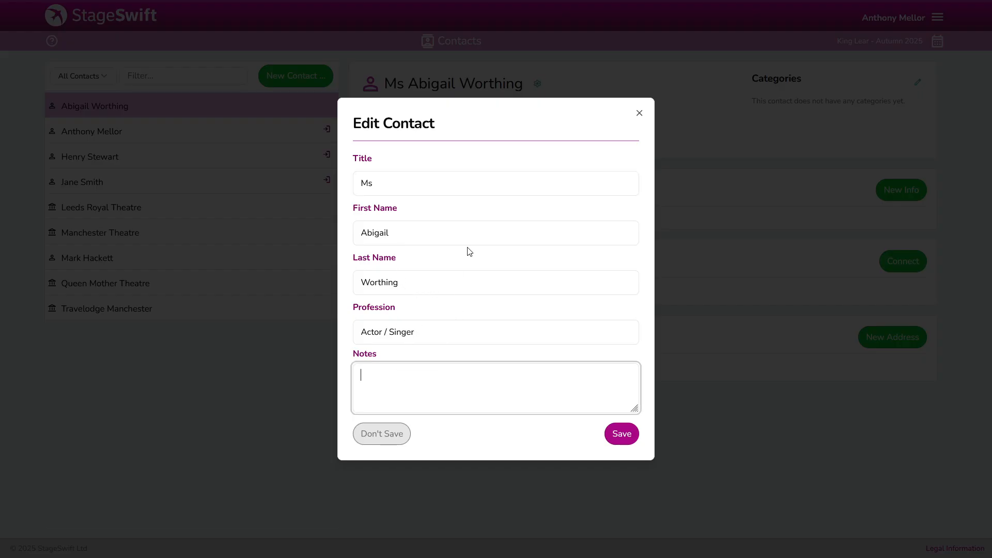
pyautogui.click(383, 435)
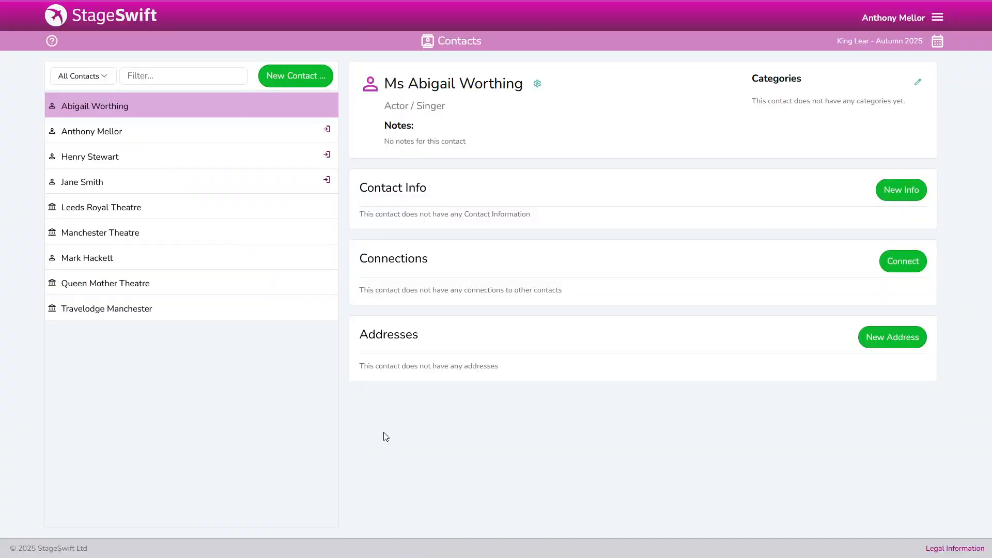
# Select Actor, Singer and Sound Engineer in Select Categories and save them
pyautogui.click(917, 85)
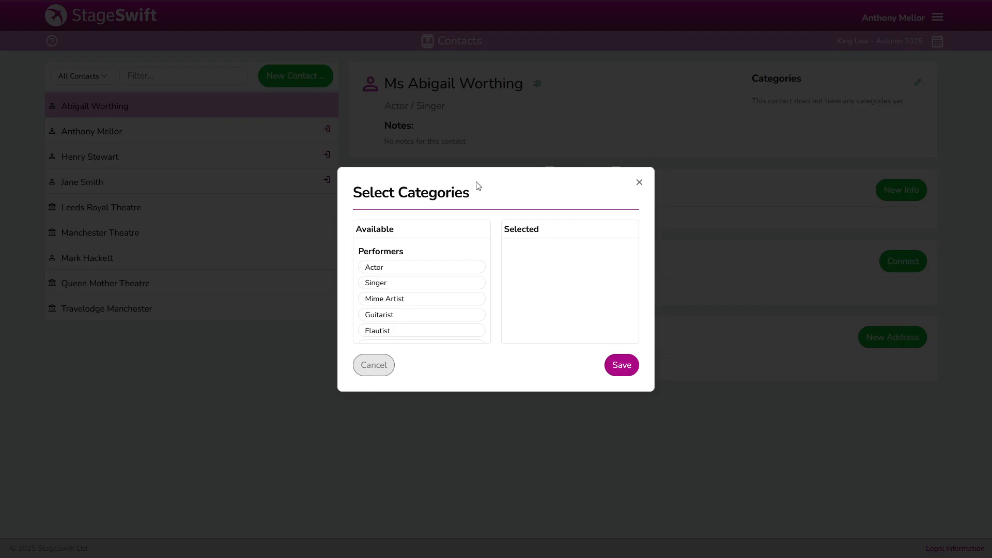
pyautogui.click(385, 268)
pyautogui.click(385, 269)
pyautogui.scroll(-4, 427, 292)
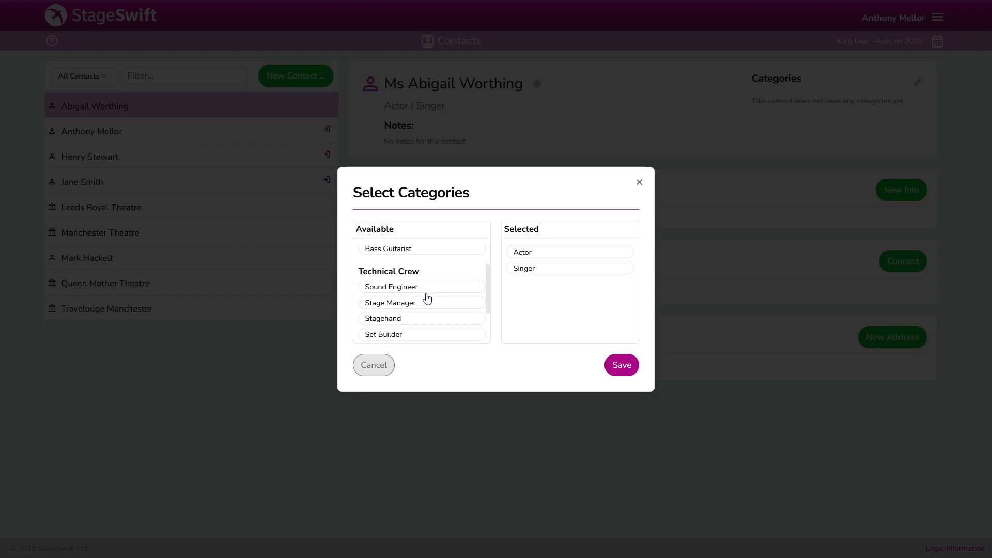
pyautogui.scroll(3, 446, 285)
pyautogui.scroll(-3, 444, 284)
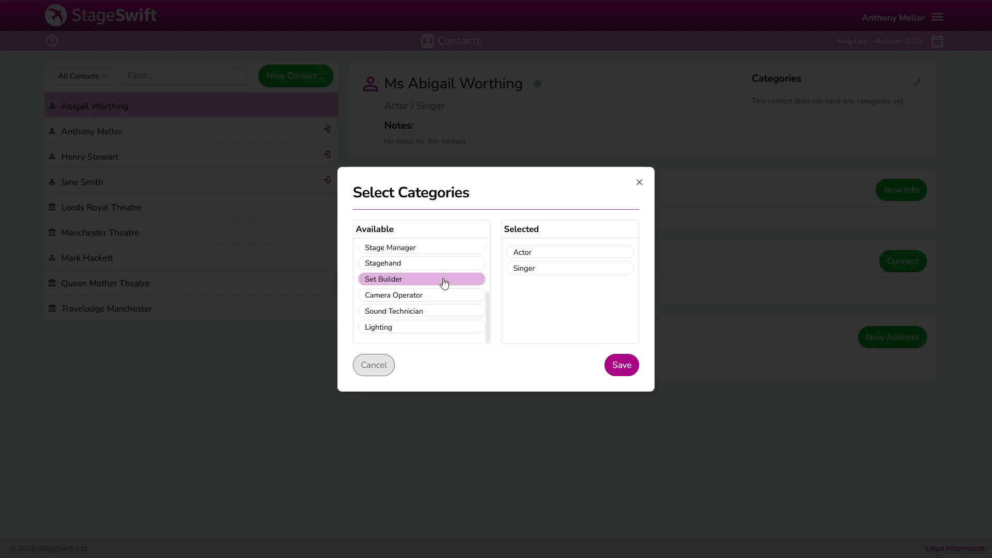
pyautogui.scroll(3, 439, 269)
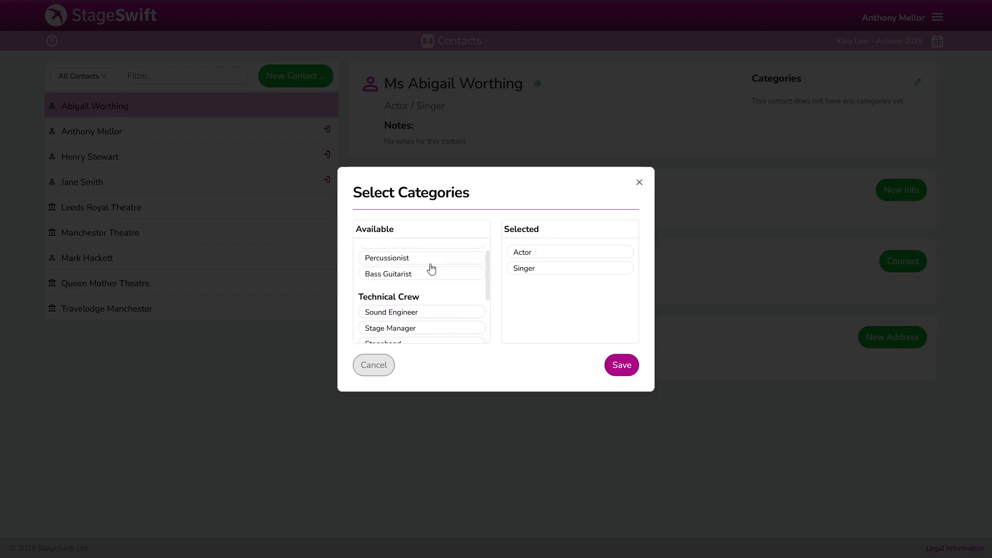
pyautogui.click(409, 316)
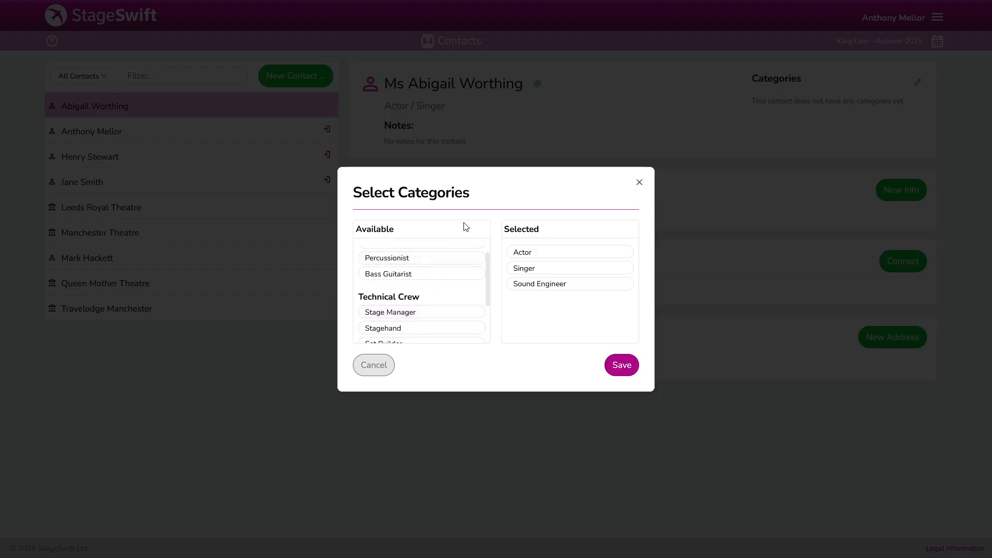
pyautogui.scroll(3, 438, 253)
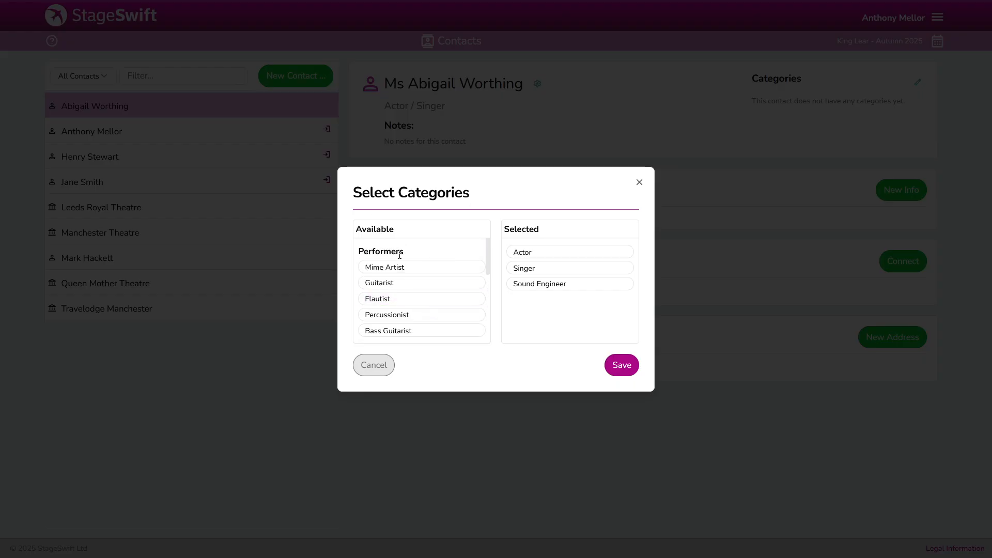
pyautogui.scroll(-2, 406, 256)
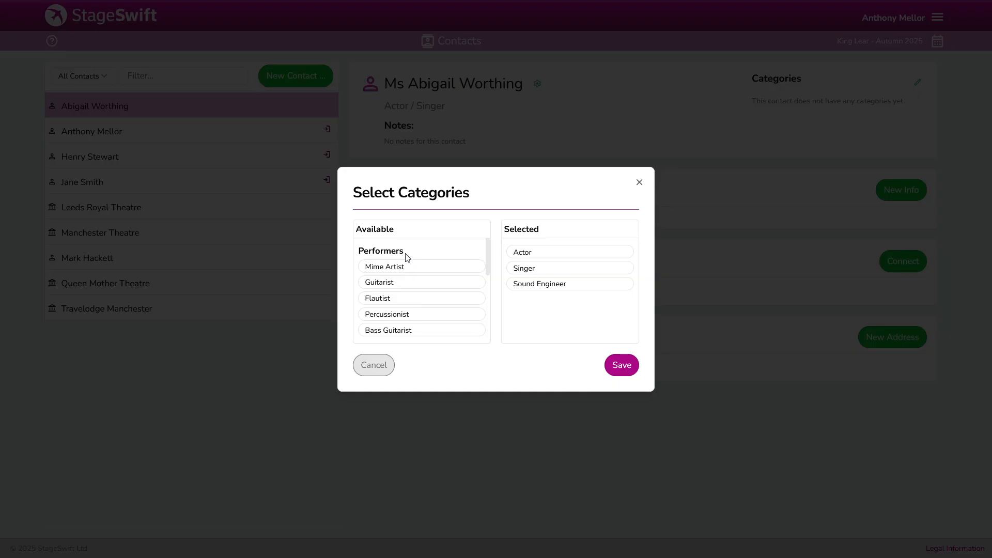
pyautogui.scroll(-2, 408, 269)
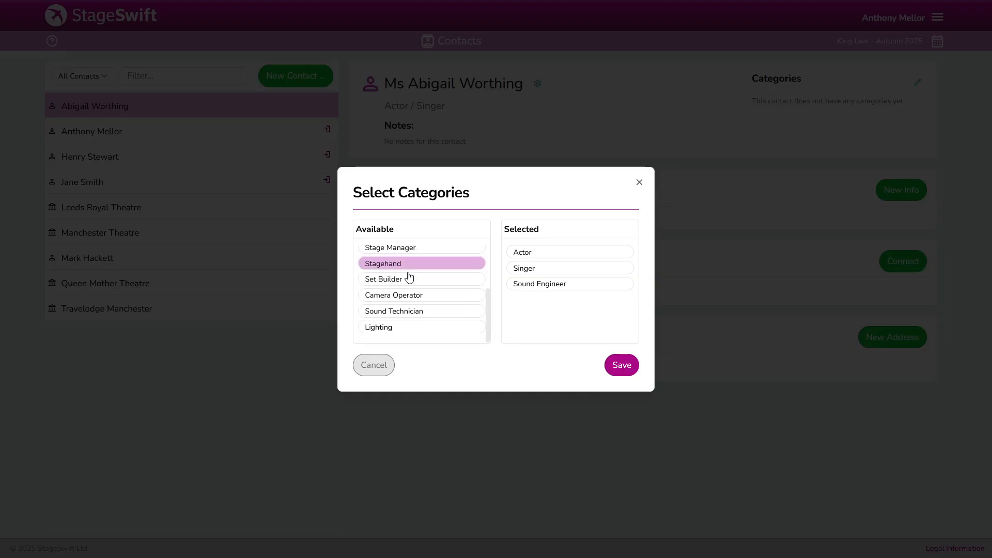
pyautogui.scroll(5, 407, 294)
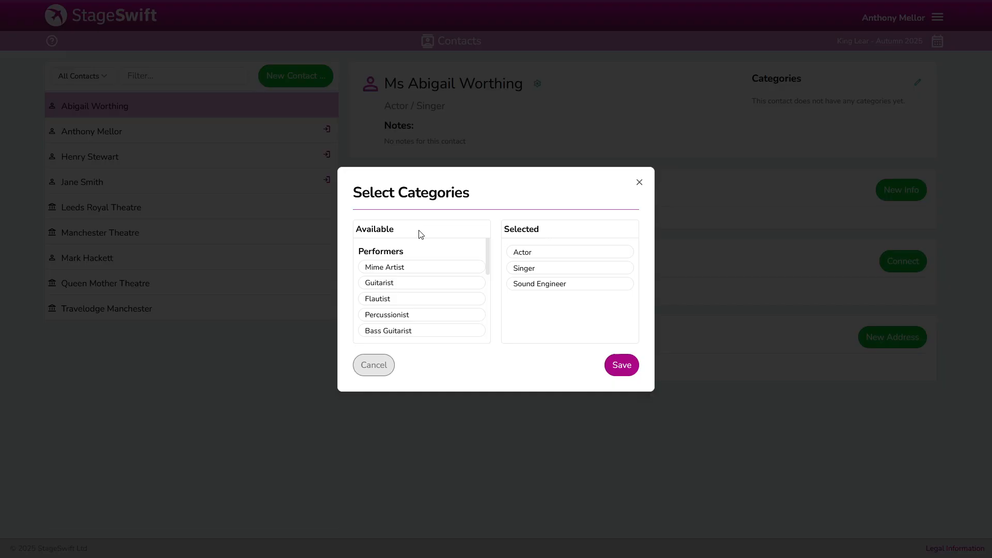
pyautogui.scroll(-5, 421, 258)
pyautogui.scroll(5, 416, 278)
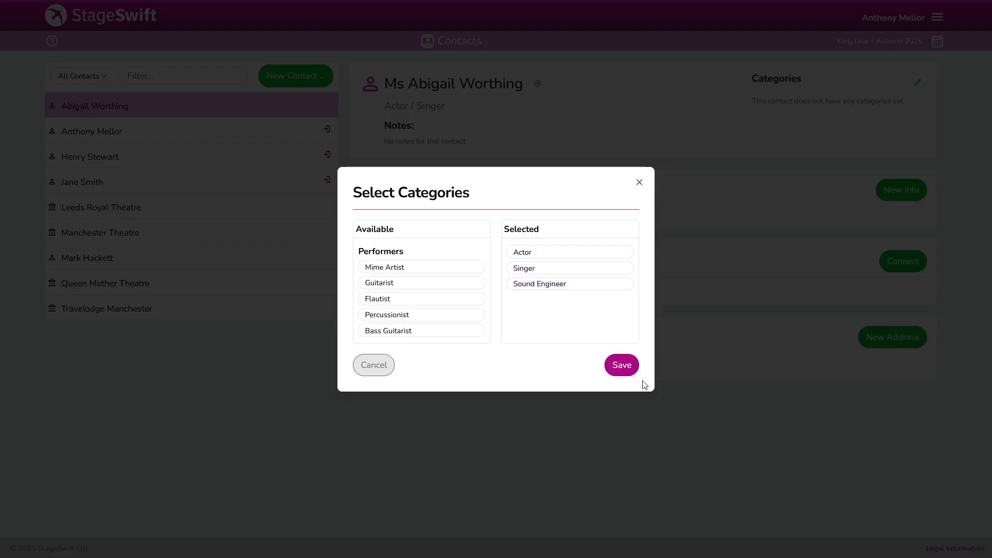
pyautogui.click(619, 371)
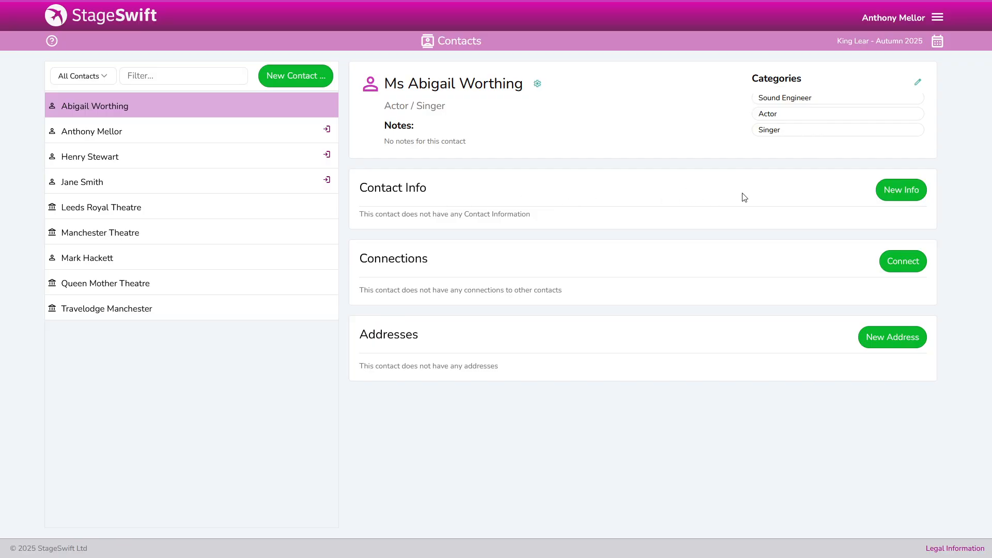
# Add the contact's email address as a private Home Email entry
pyautogui.click(898, 197)
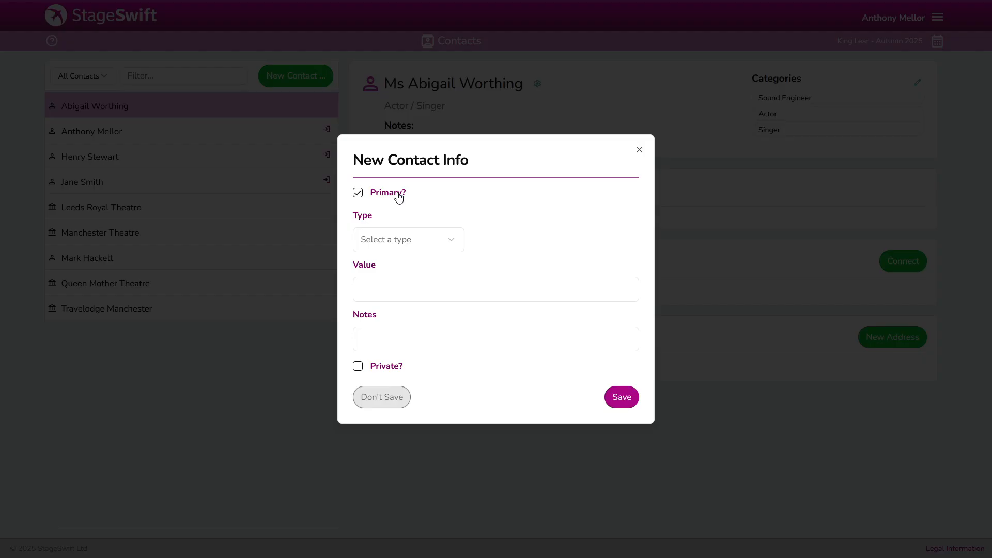
pyautogui.click(444, 241)
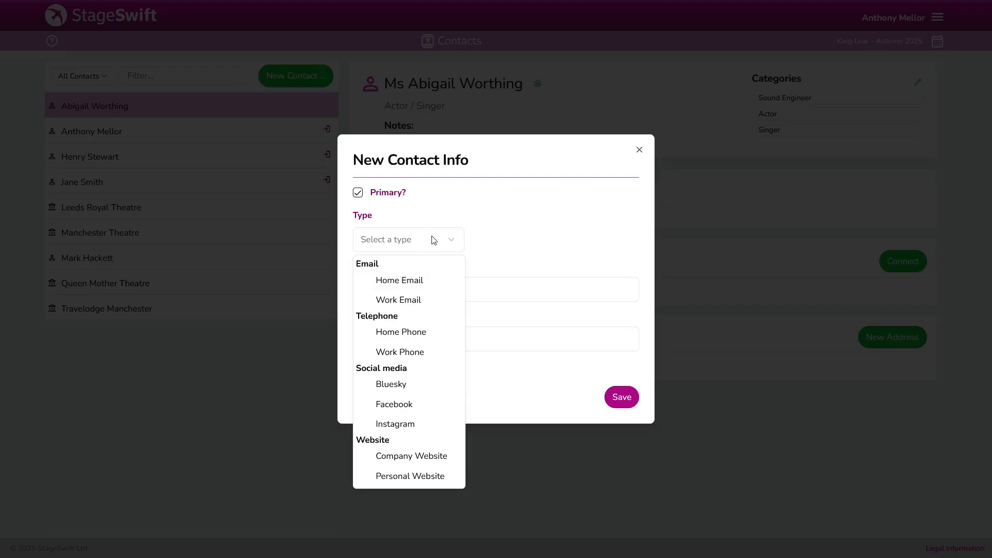
pyautogui.click(405, 282)
pyautogui.click(509, 282)
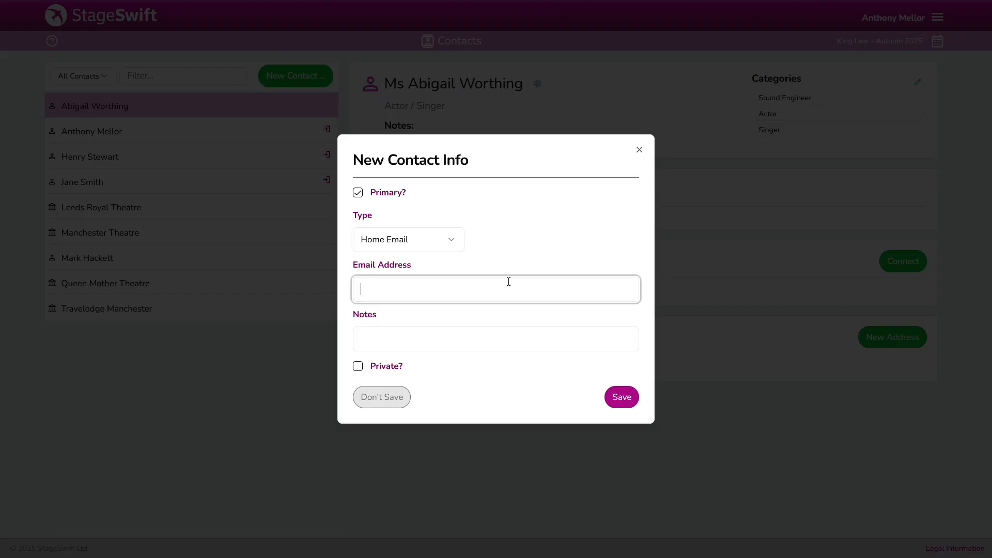
pyautogui.click(377, 339)
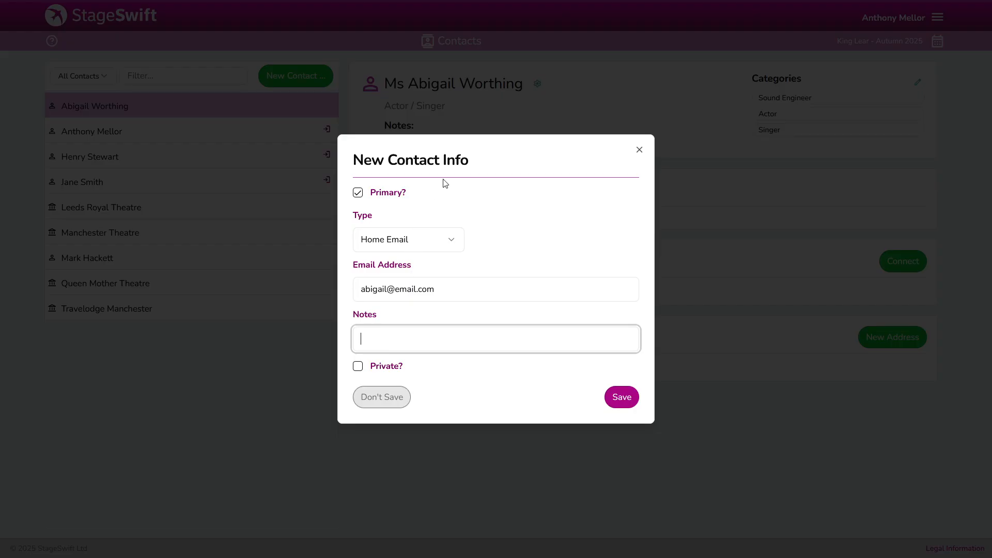
pyautogui.click(358, 367)
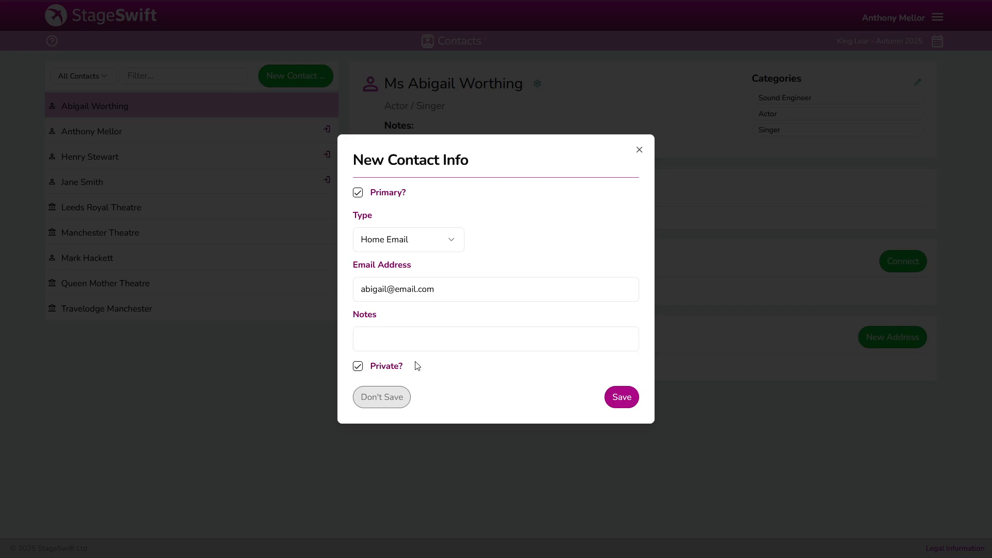
pyautogui.click(628, 397)
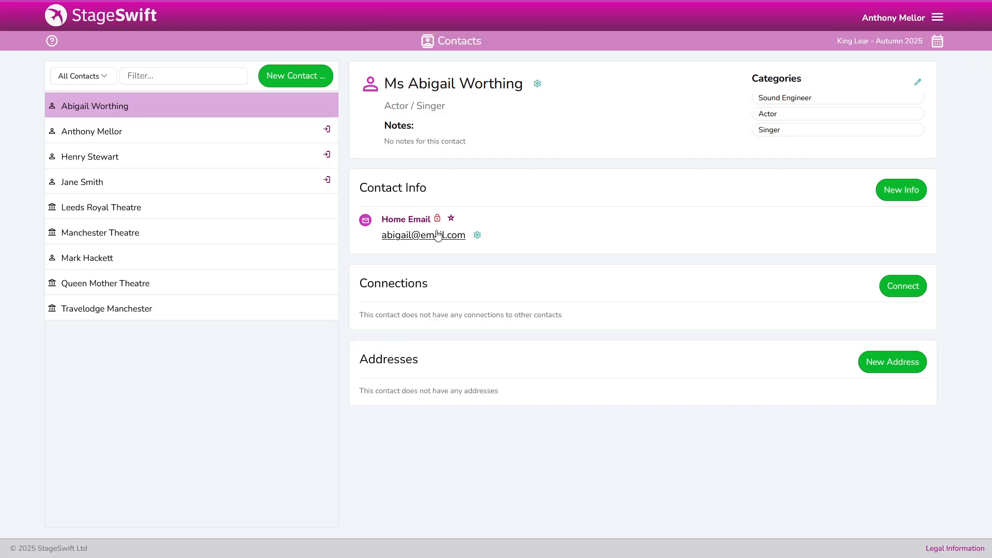
pyautogui.moveTo(439, 223)
pyautogui.click(478, 236)
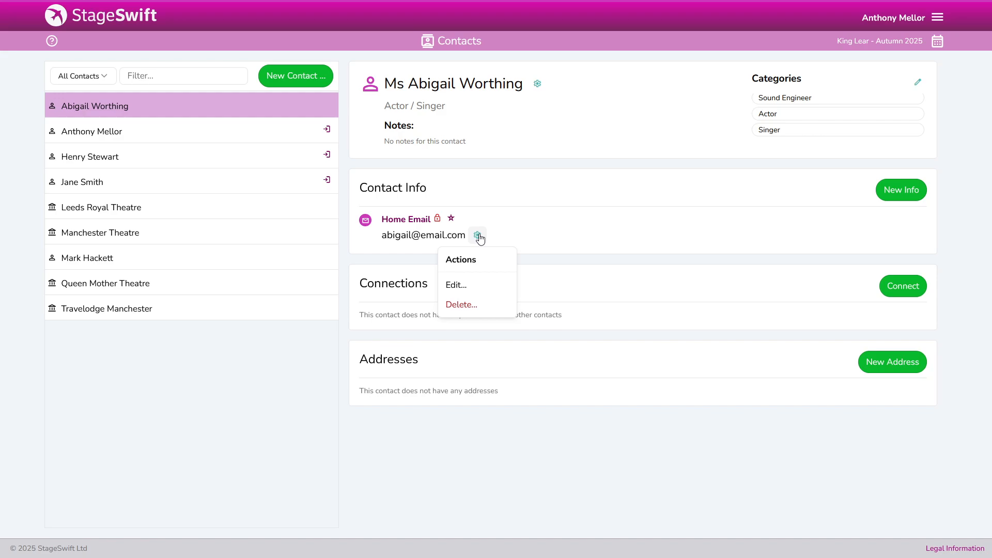
pyautogui.click(458, 285)
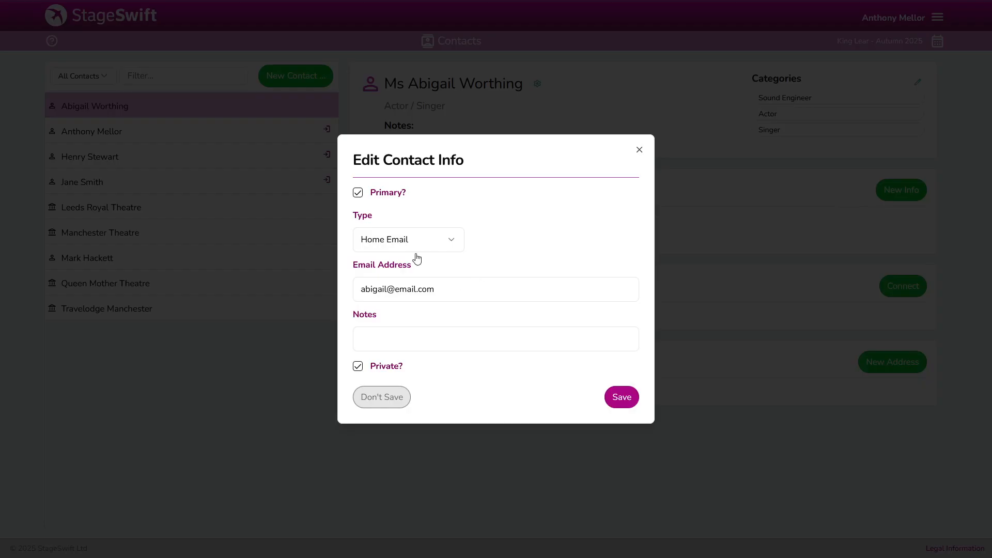
pyautogui.click(383, 396)
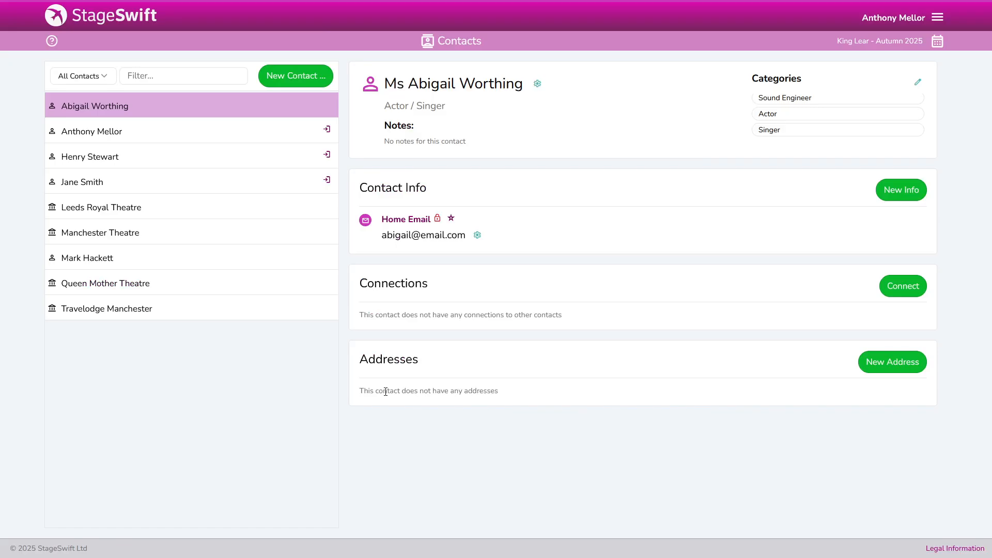
pyautogui.click(477, 235)
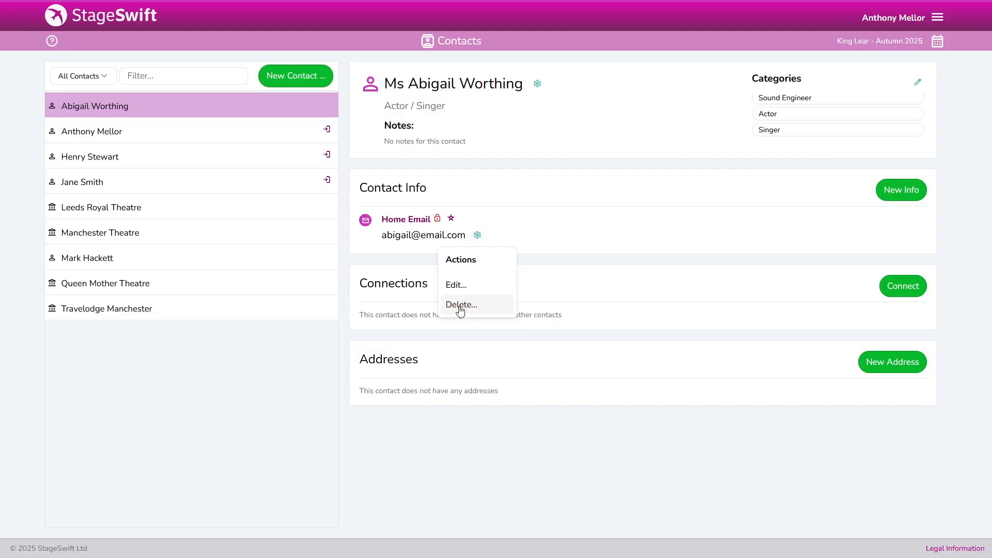
pyautogui.click(588, 238)
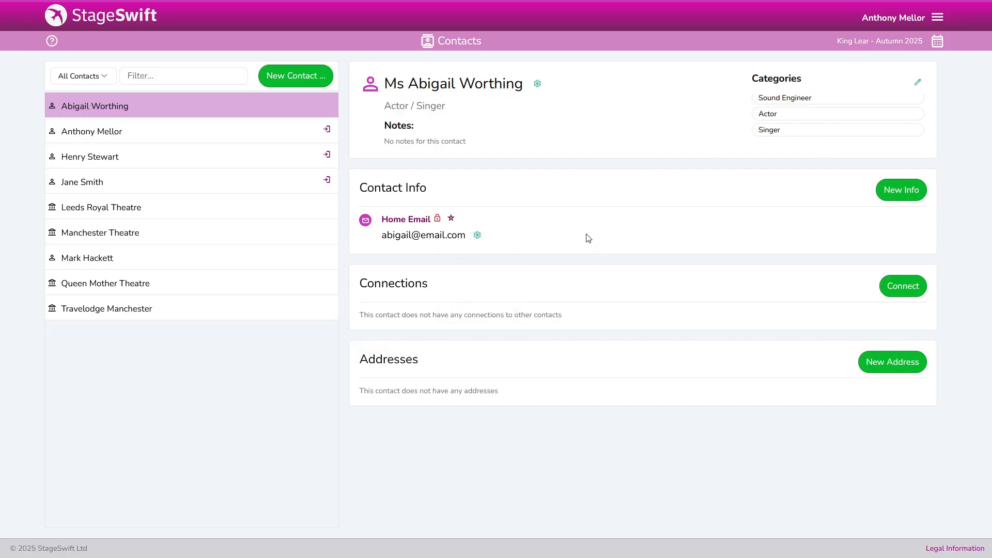
# Add the contact's phone number as a private Home Phone noted 'Evenings Only'
pyautogui.click(901, 190)
pyautogui.click(388, 194)
pyautogui.click(409, 244)
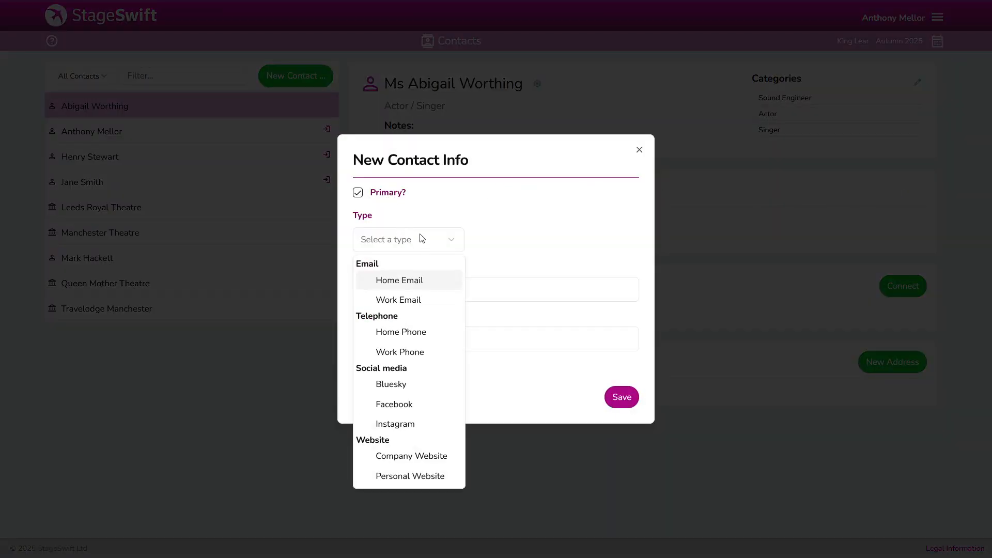
pyautogui.click(402, 334)
pyautogui.click(463, 291)
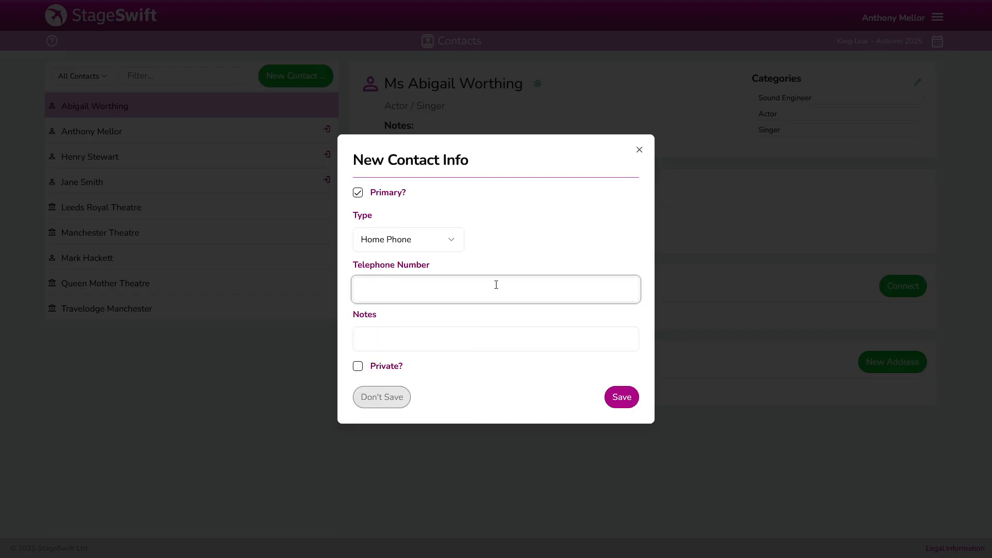
pyautogui.write('01234 567 890')
pyautogui.click(486, 335)
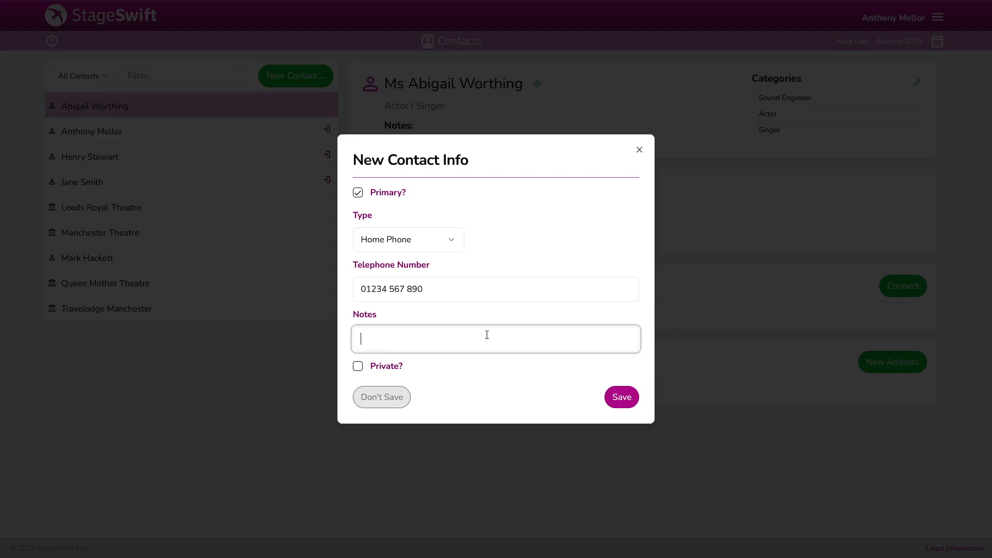
pyautogui.write('Evenings Only')
pyautogui.click(382, 372)
pyautogui.click(617, 399)
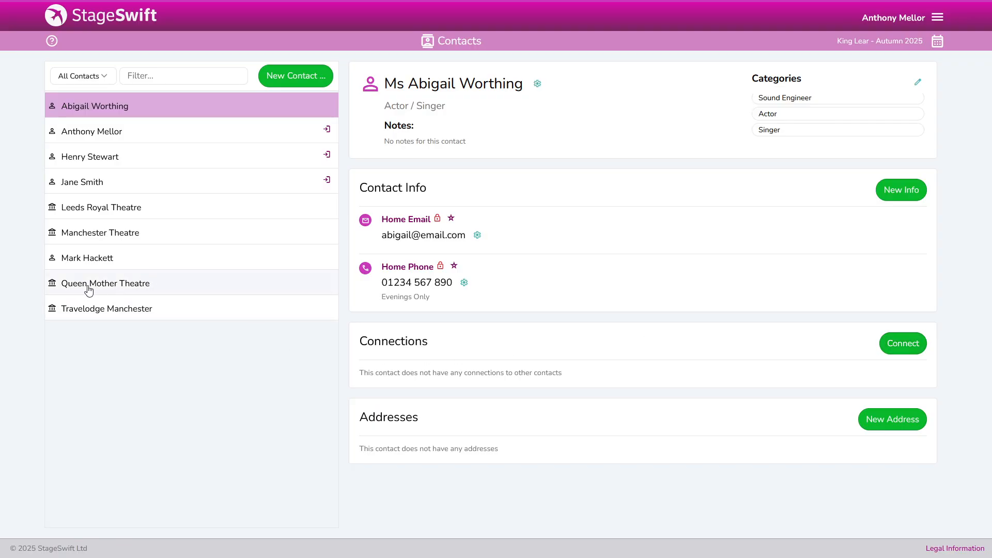
# Search 'queen' and confirm Queen Mother Theatre as the new connection
pyautogui.click(905, 348)
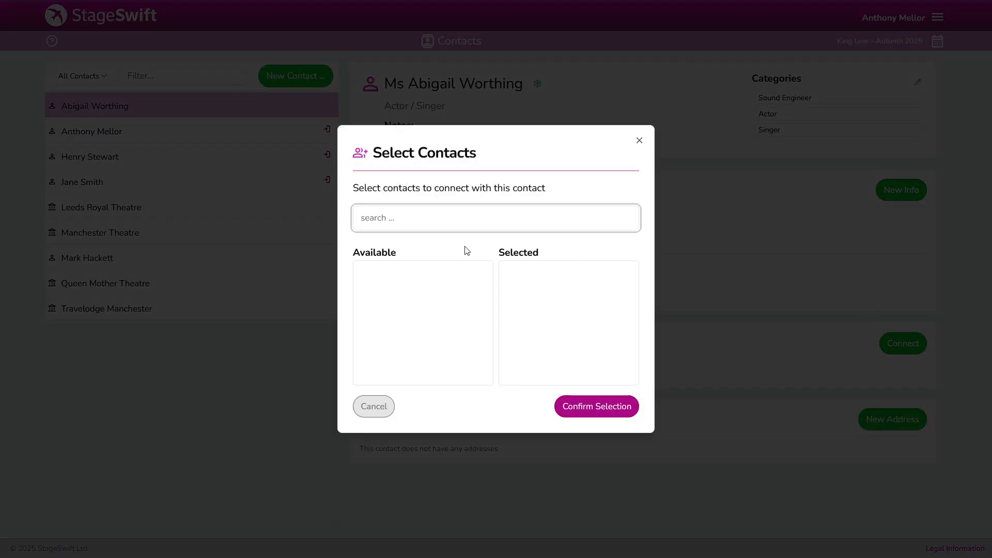
pyautogui.write('queen')
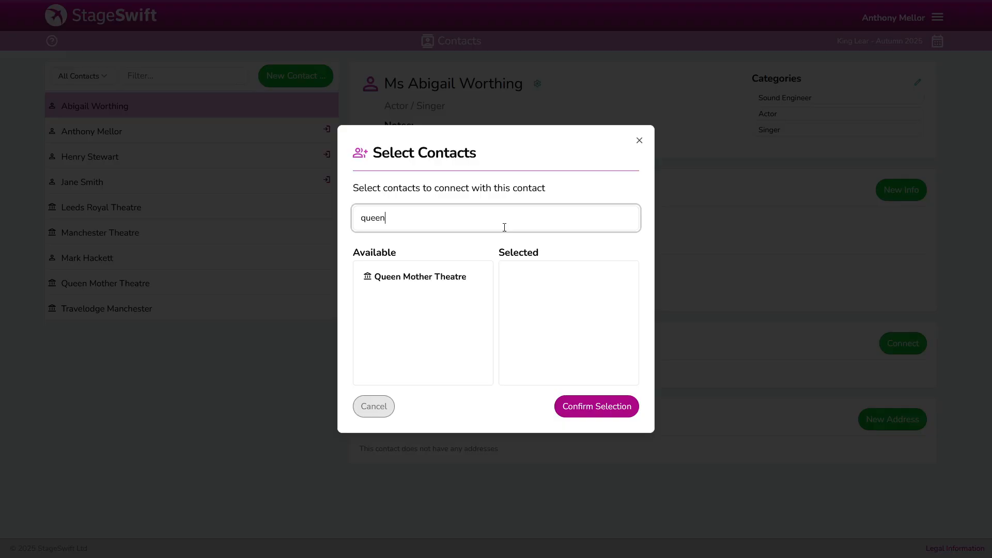
pyautogui.click(414, 279)
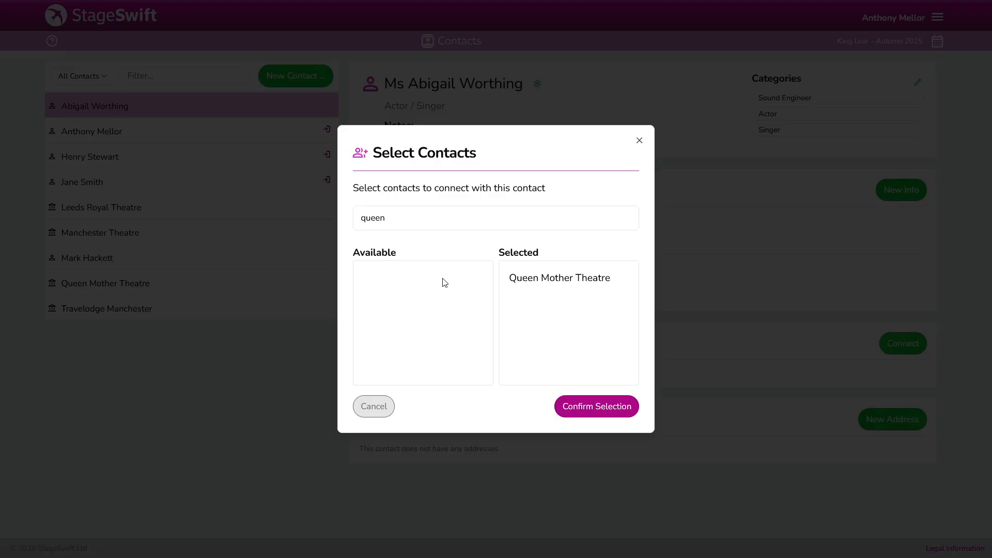
pyautogui.click(587, 412)
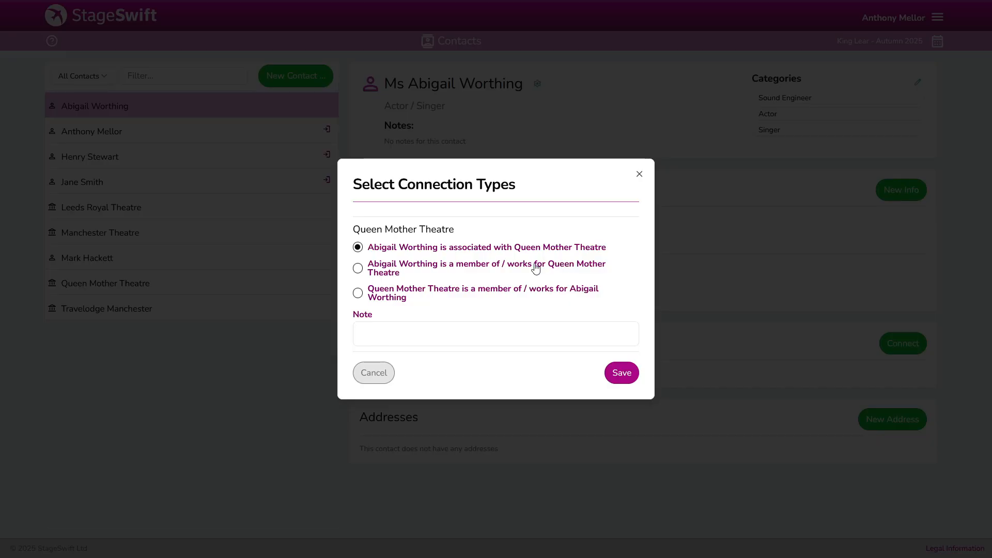
# Save the connection as 'is a member of' with note 'Part time - Mon to Weds'
pyautogui.click(386, 269)
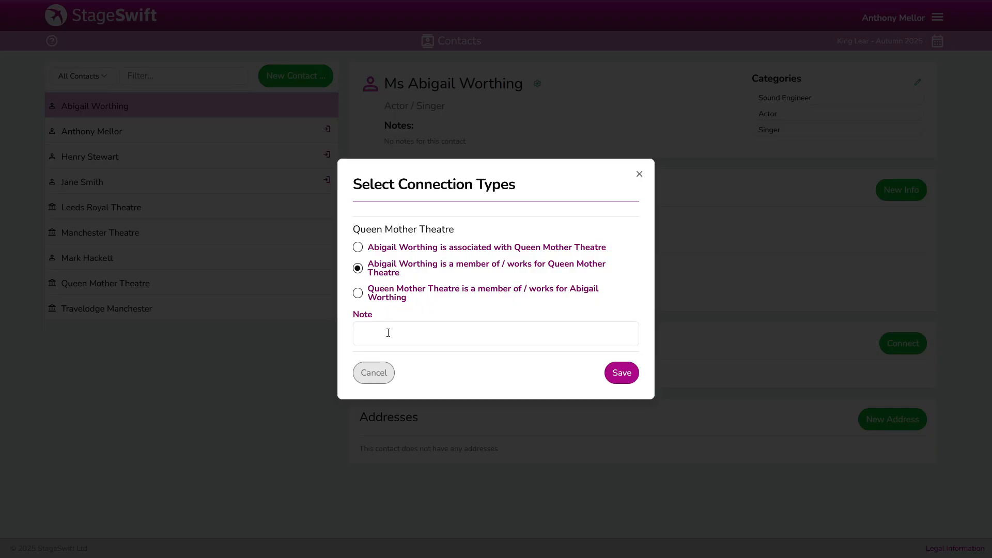
pyautogui.click(443, 327)
pyautogui.write('P')
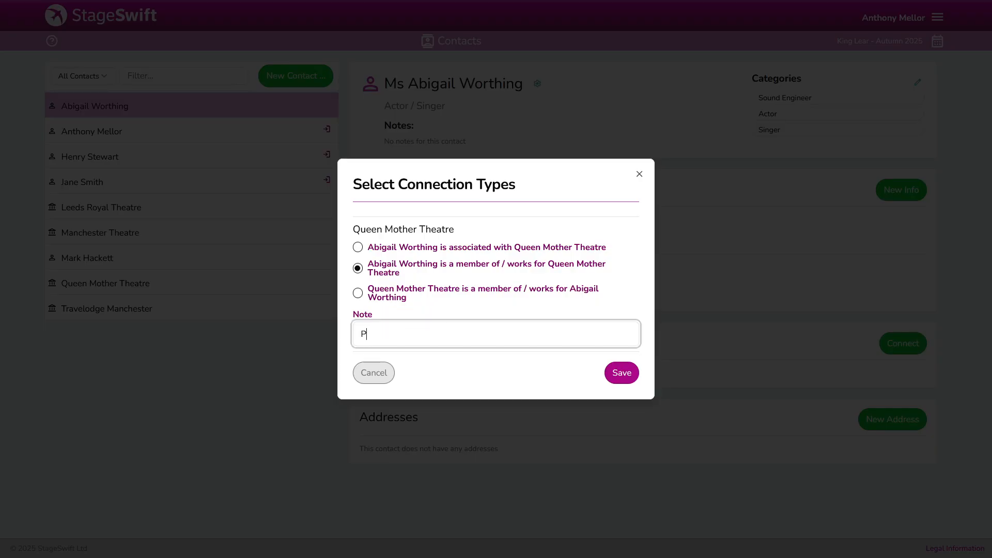
pyautogui.write('art time - ')
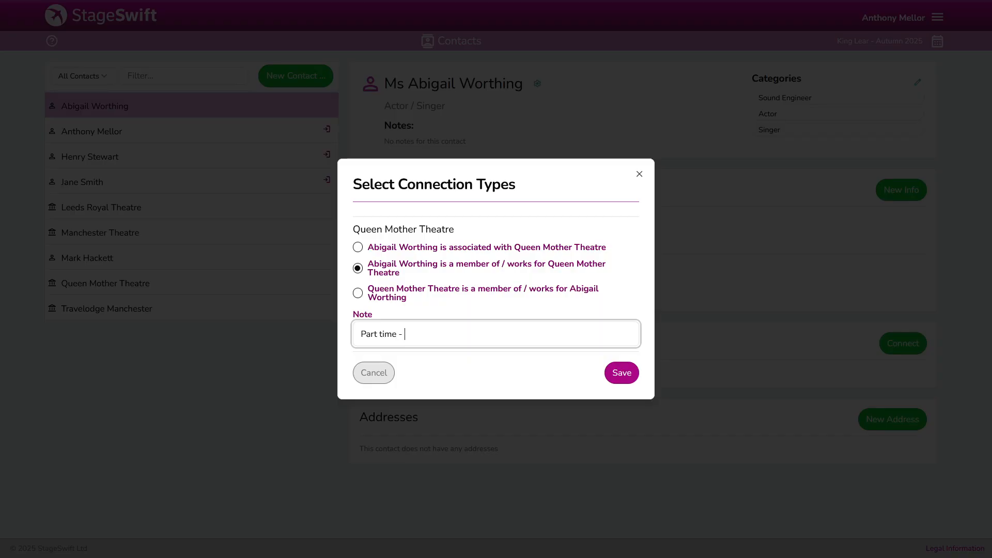
pyautogui.write('Mon to Weds')
pyautogui.click(629, 373)
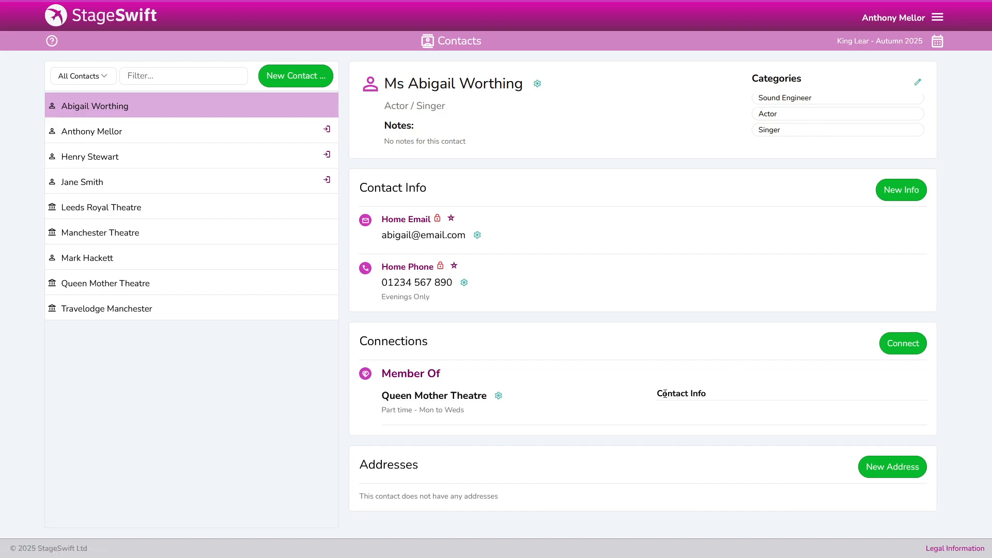
# Cancel a stray connection, then choose Add Contact Info for Queen Mother Theatre
pyautogui.click(899, 343)
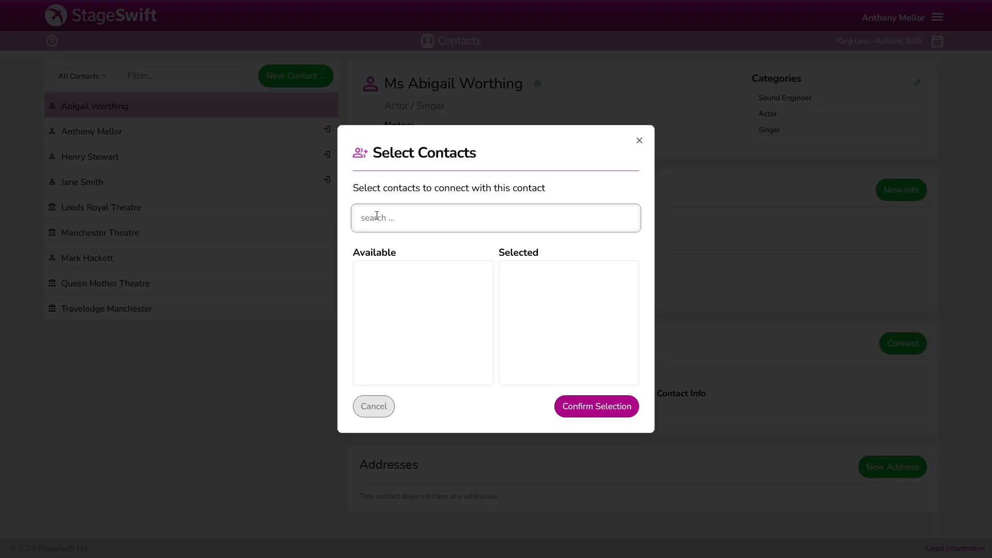
pyautogui.click(372, 411)
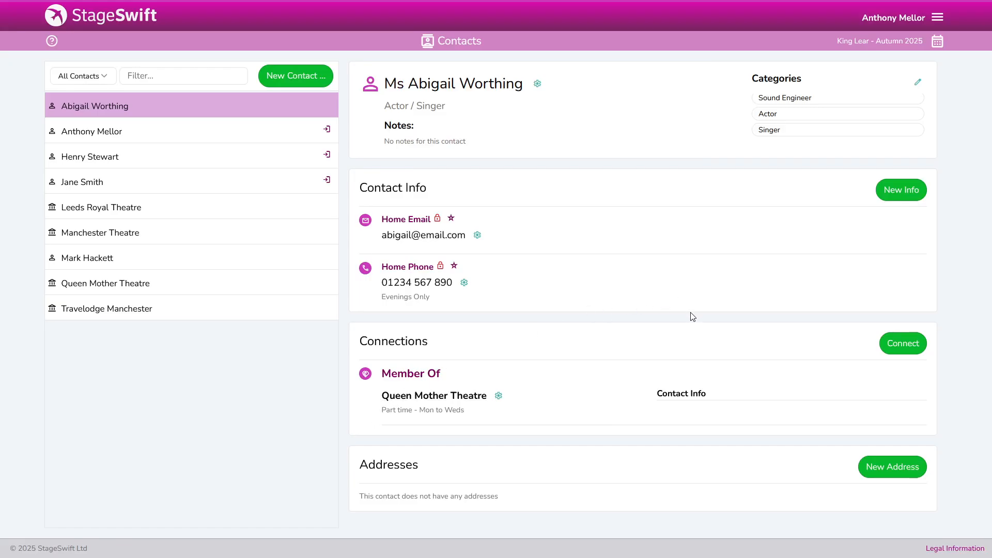
pyautogui.click(498, 397)
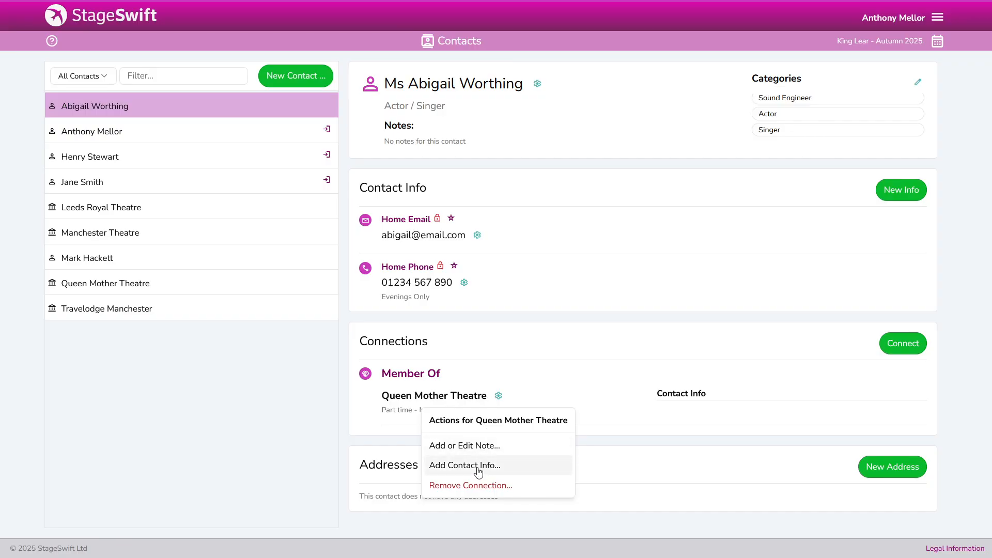
pyautogui.click(521, 370)
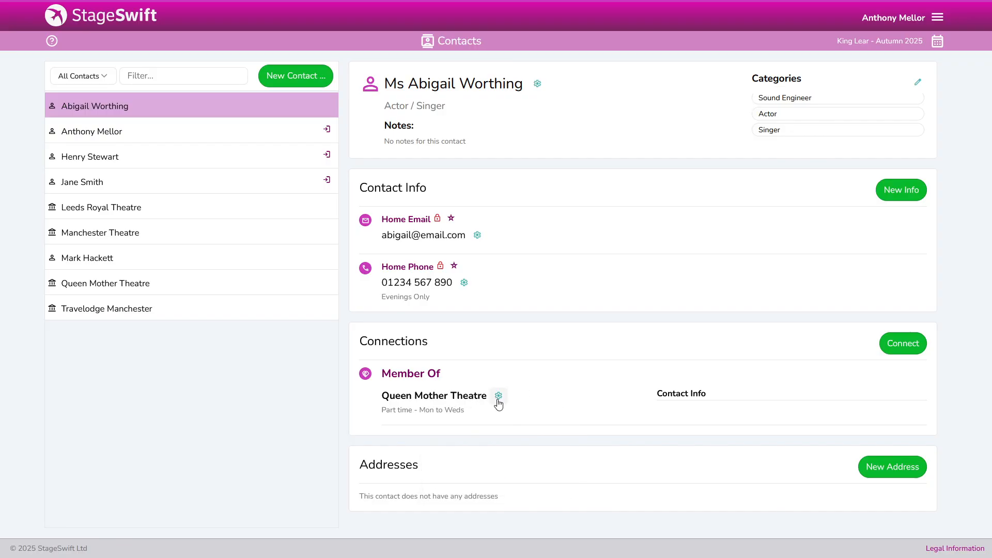
pyautogui.click(498, 403)
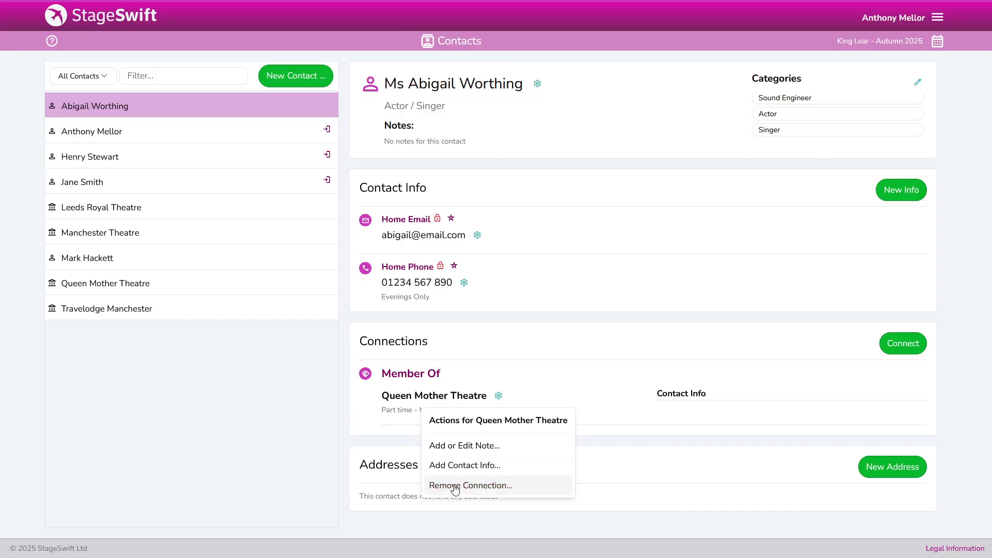
pyautogui.click(467, 466)
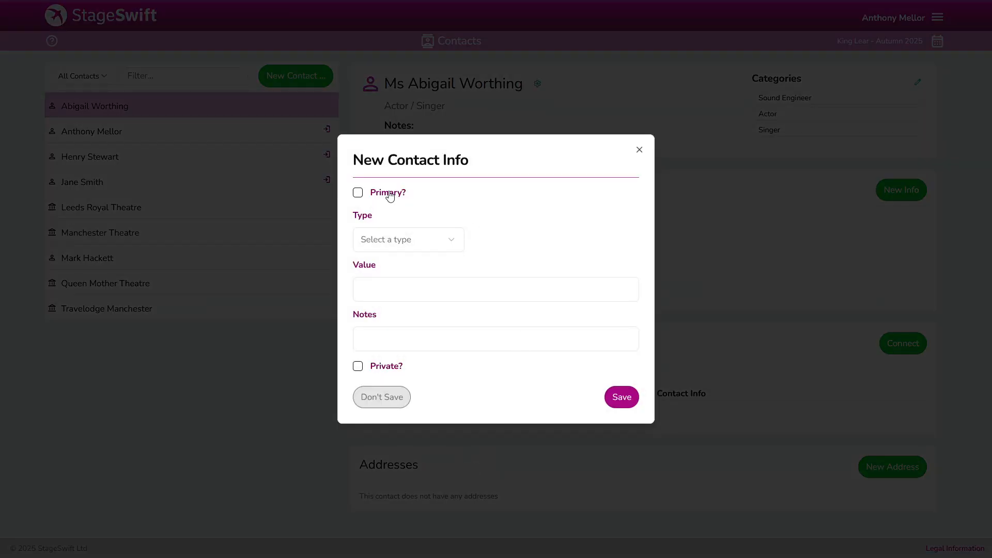
# Save a Work Email entry with the contact's email address on the Queen Mother Theatre connection
pyautogui.click(430, 246)
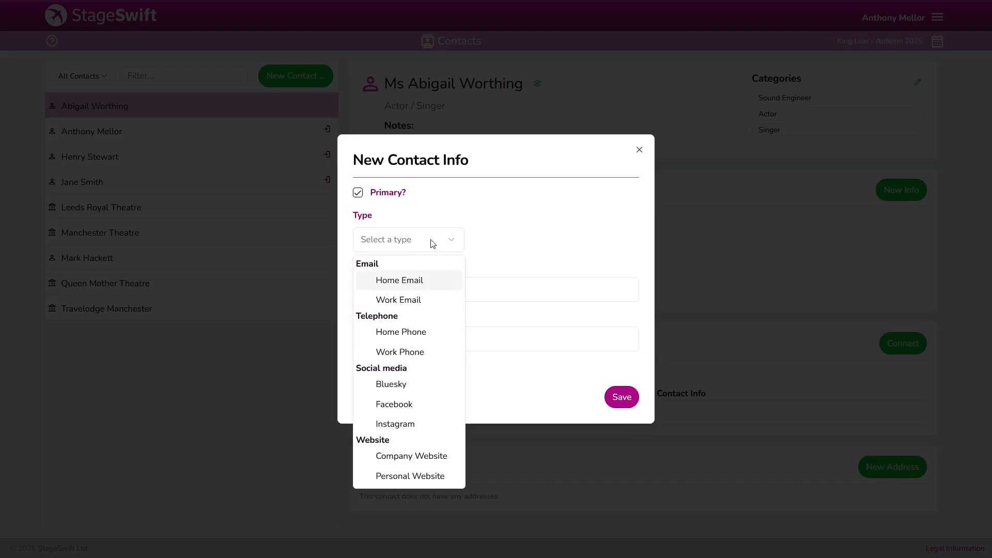
pyautogui.click(401, 297)
pyautogui.click(425, 284)
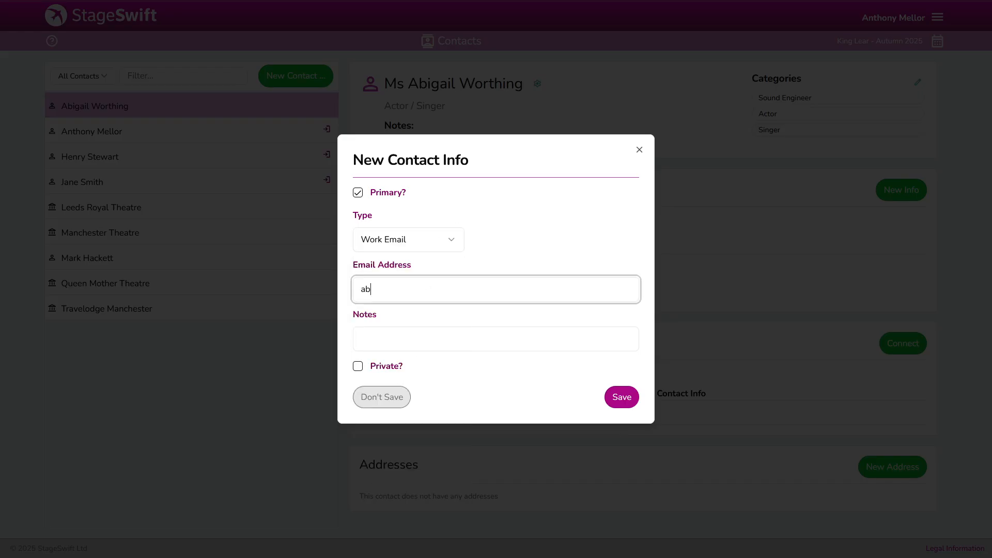
pyautogui.click(624, 402)
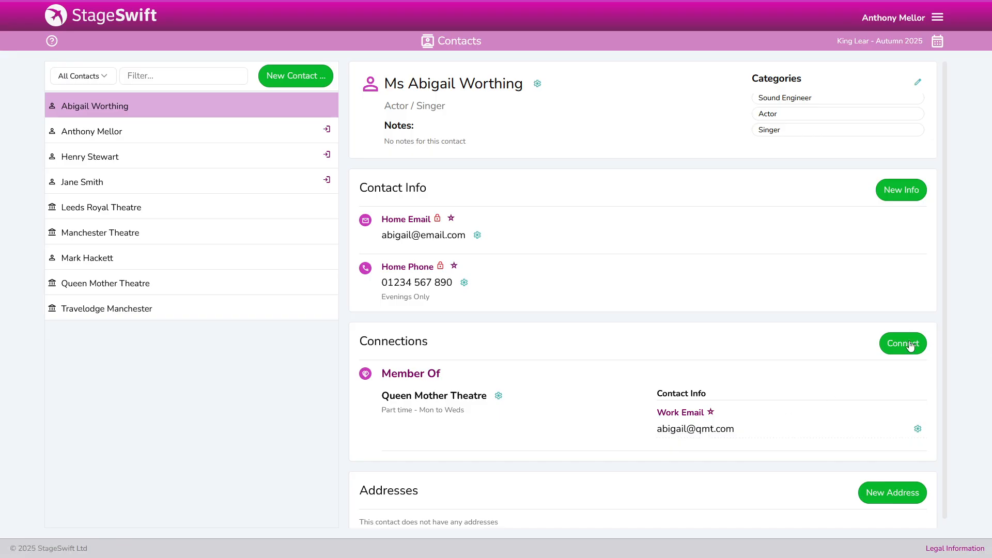
pyautogui.click(892, 343)
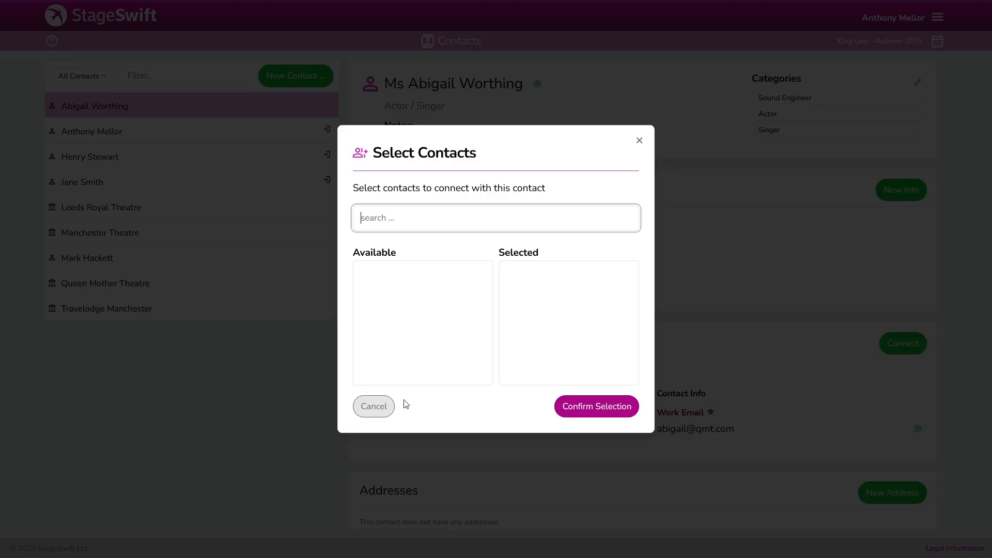
# Cancel connecting, then save a primary Work Phone with the contact's phone number on Queen Mother Theatre
pyautogui.click(368, 406)
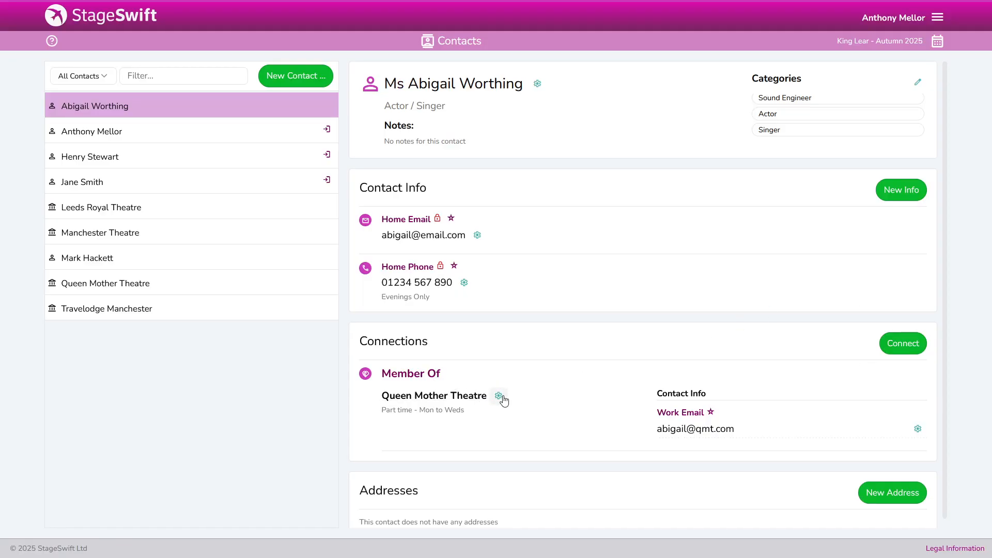
pyautogui.click(498, 396)
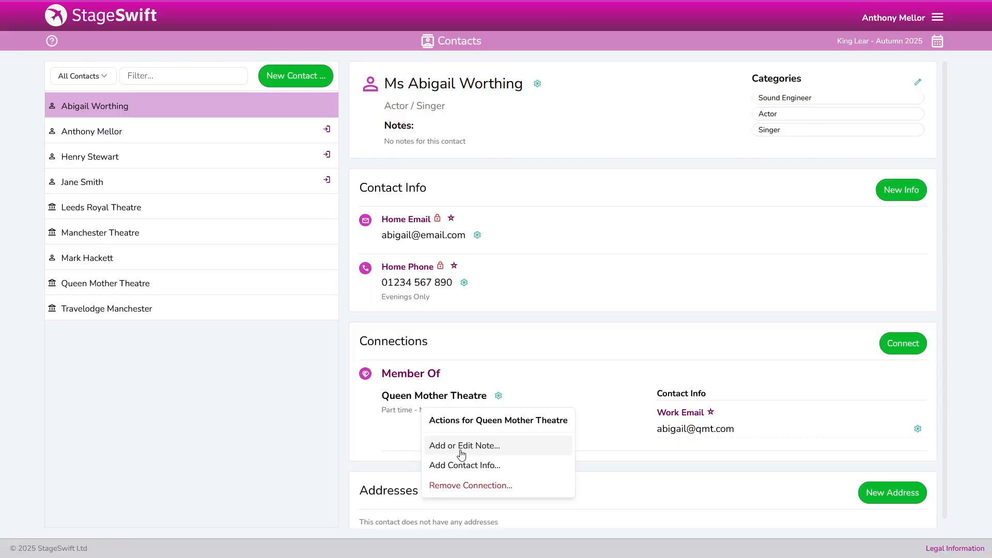
pyautogui.click(458, 470)
pyautogui.click(391, 192)
pyautogui.click(401, 242)
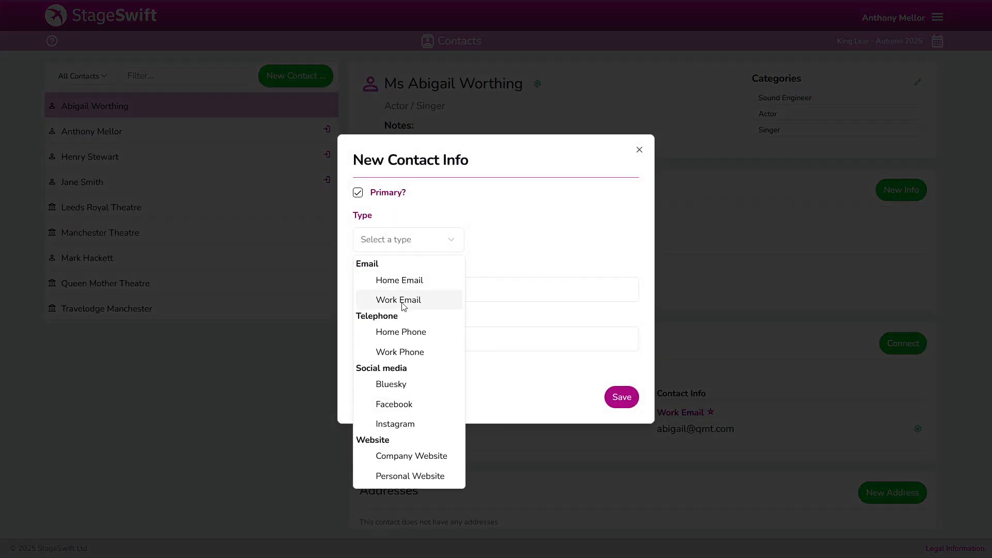
pyautogui.click(402, 351)
pyautogui.click(380, 282)
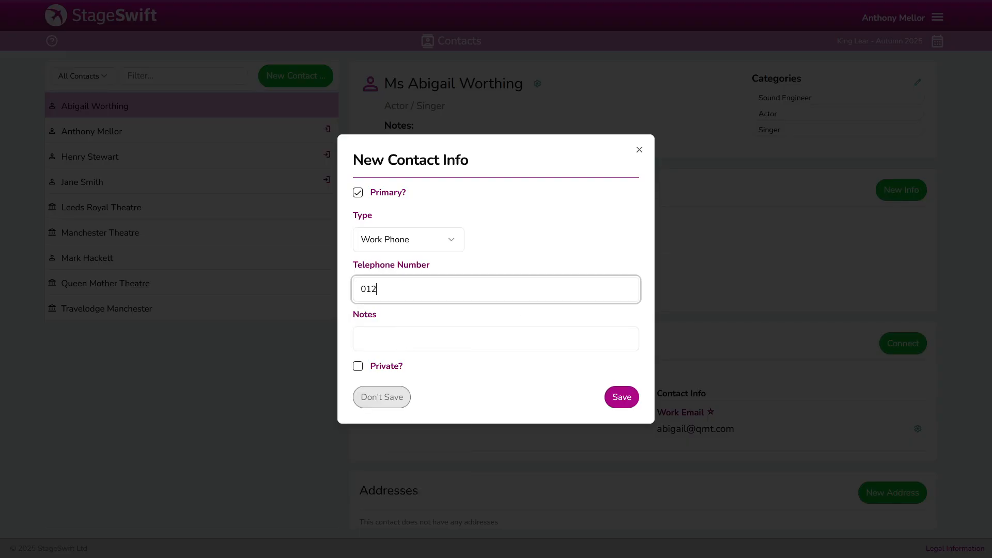
pyautogui.click(621, 397)
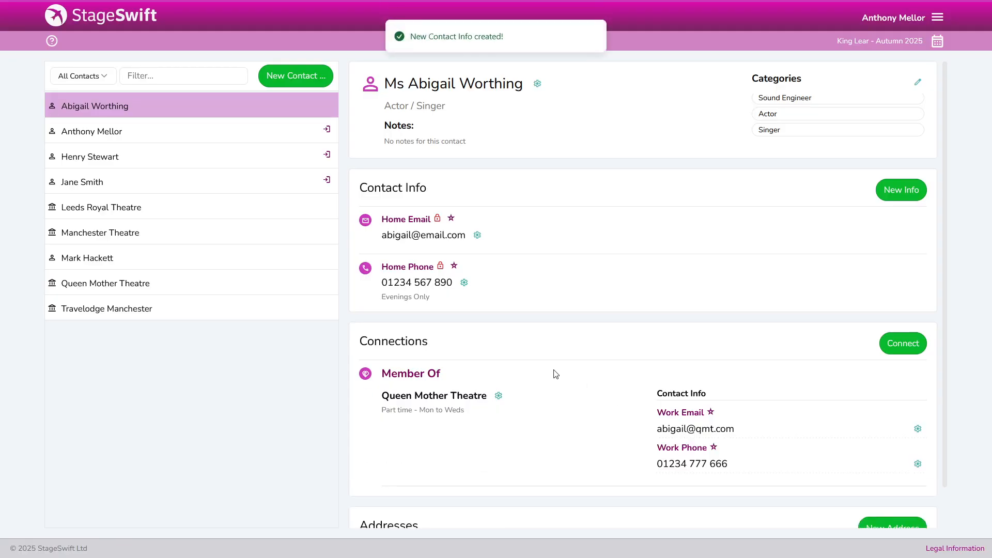
pyautogui.scroll(-1, 571, 355)
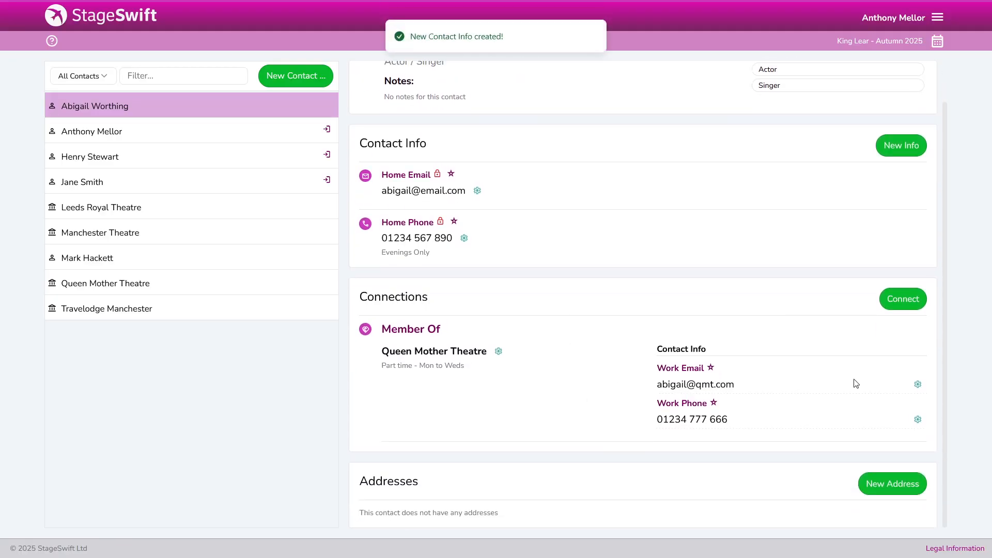
pyautogui.click(918, 385)
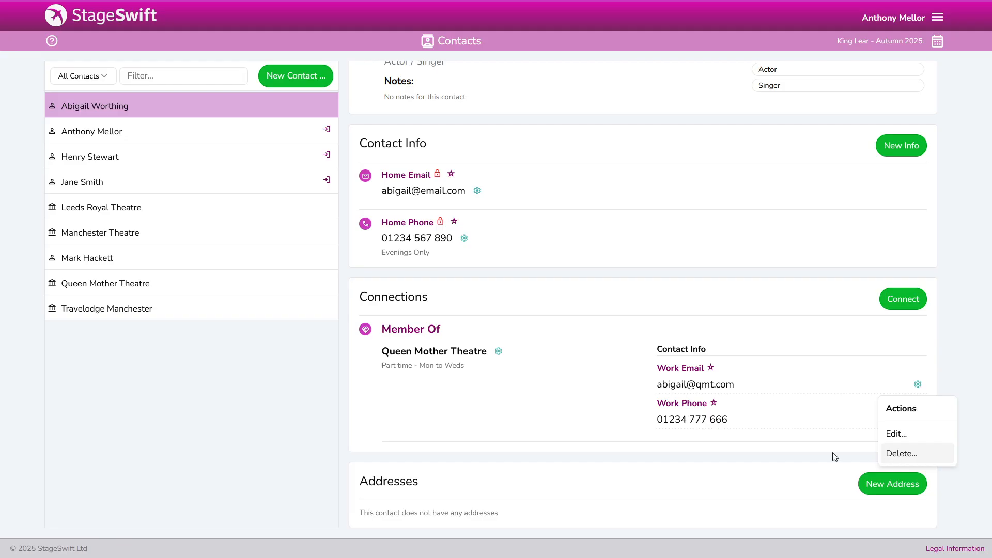
pyautogui.click(551, 390)
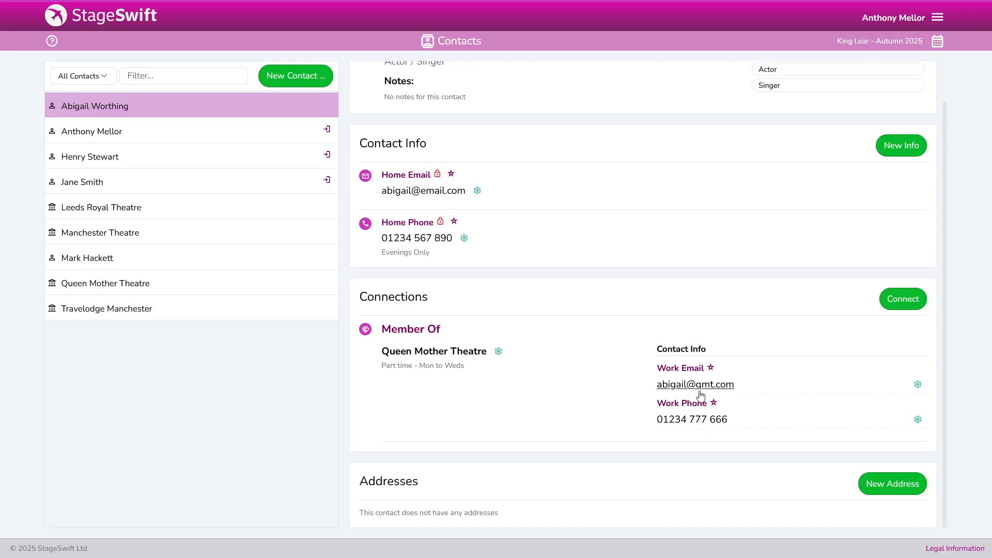
pyautogui.scroll(1, 538, 291)
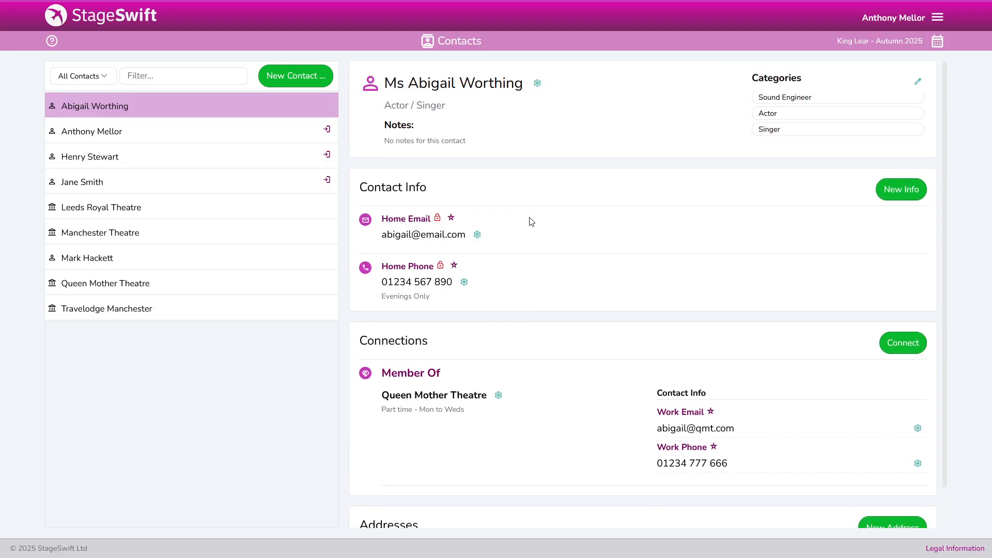
pyautogui.scroll(-1, 540, 253)
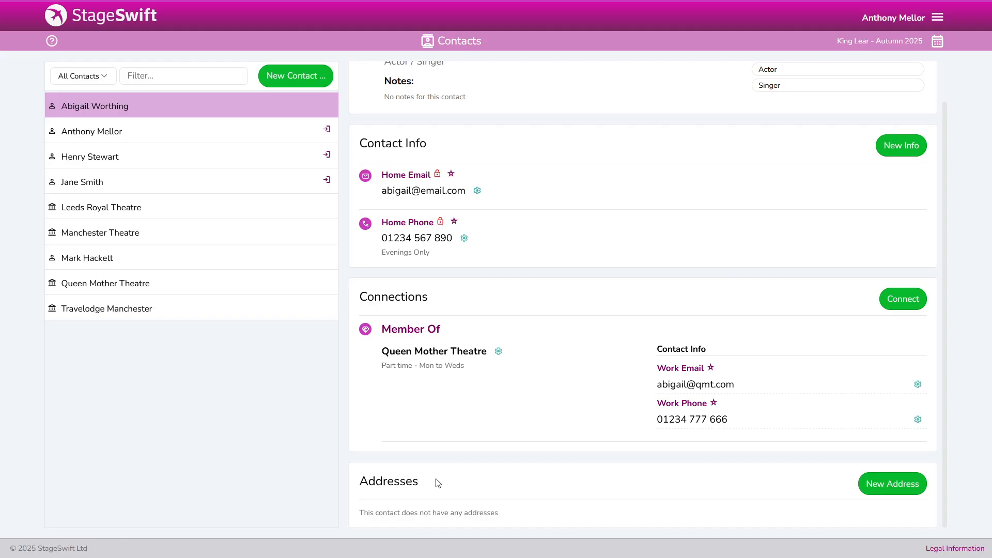
# Start a new primary address described as Home and enter its first address line
pyautogui.click(873, 487)
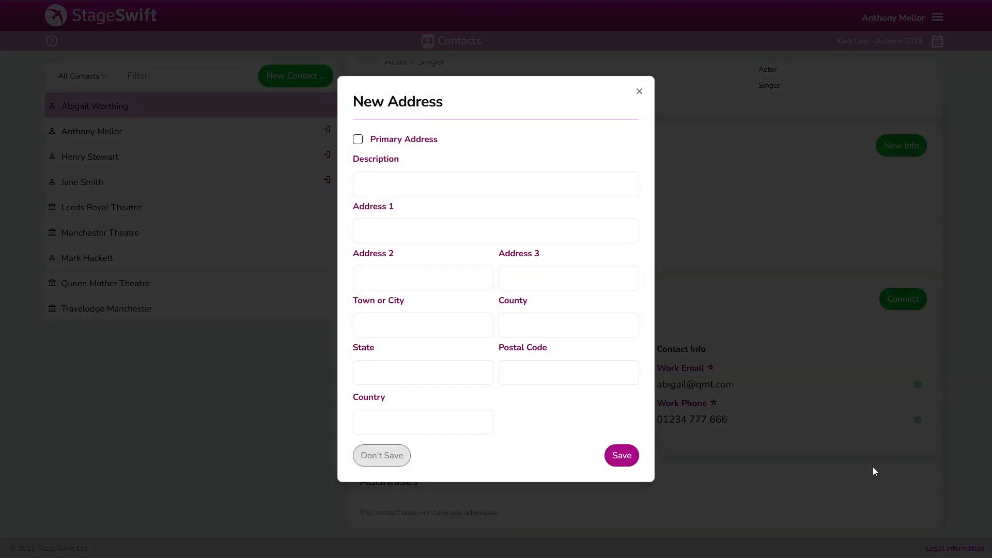
pyautogui.click(391, 139)
pyautogui.click(385, 183)
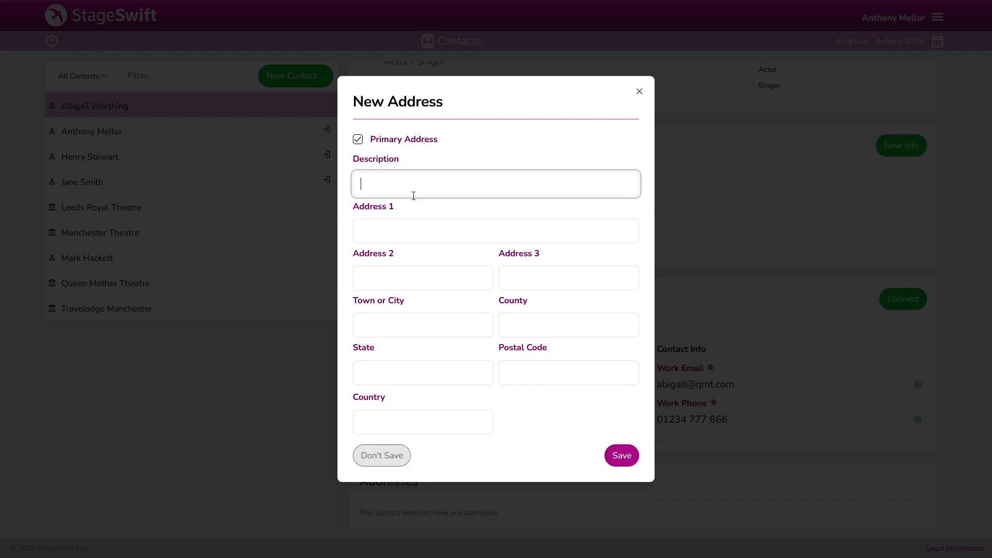
pyautogui.write('Home')
pyautogui.press('Tab')
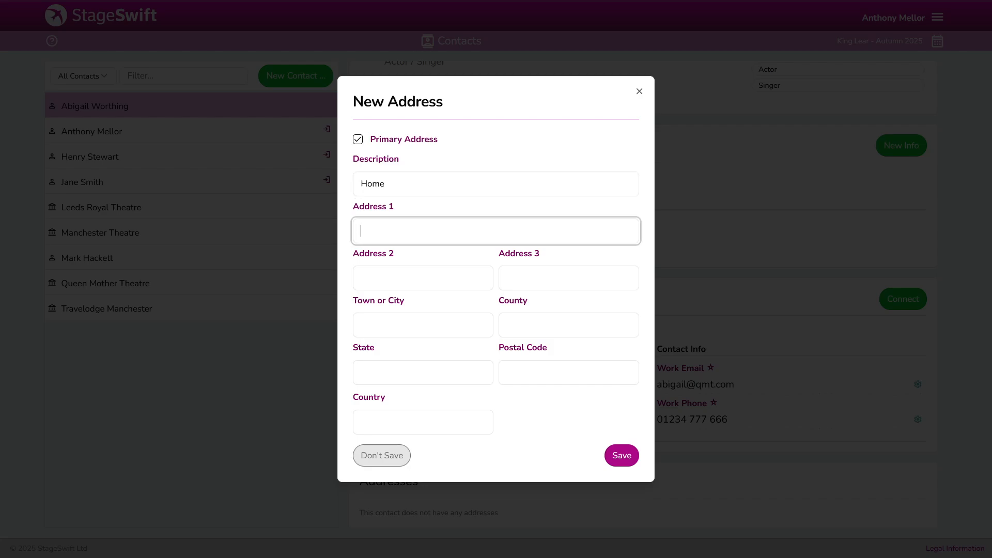
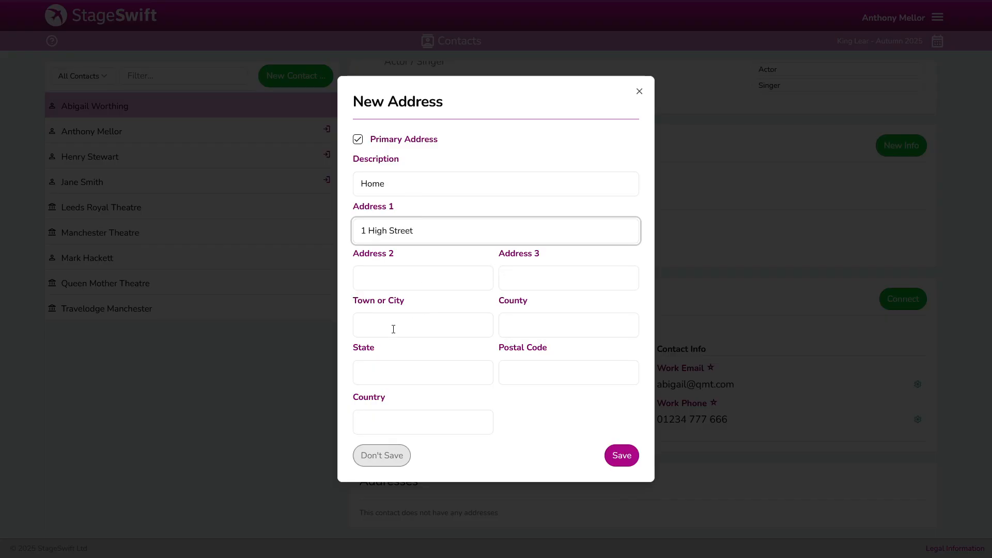
# Fill in the town, postal code and country, then save the Home address
pyautogui.click(422, 326)
pyautogui.write('Sty')
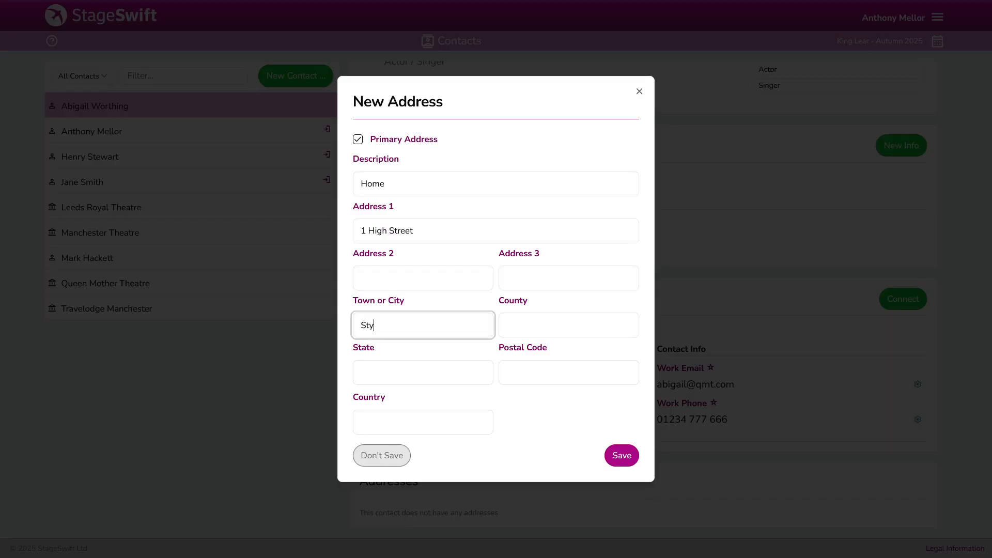
pyautogui.write('even')
pyautogui.press('Left')
pyautogui.press('Left')
pyautogui.press('Left')
pyautogui.press('BackSpace')
pyautogui.write('a')
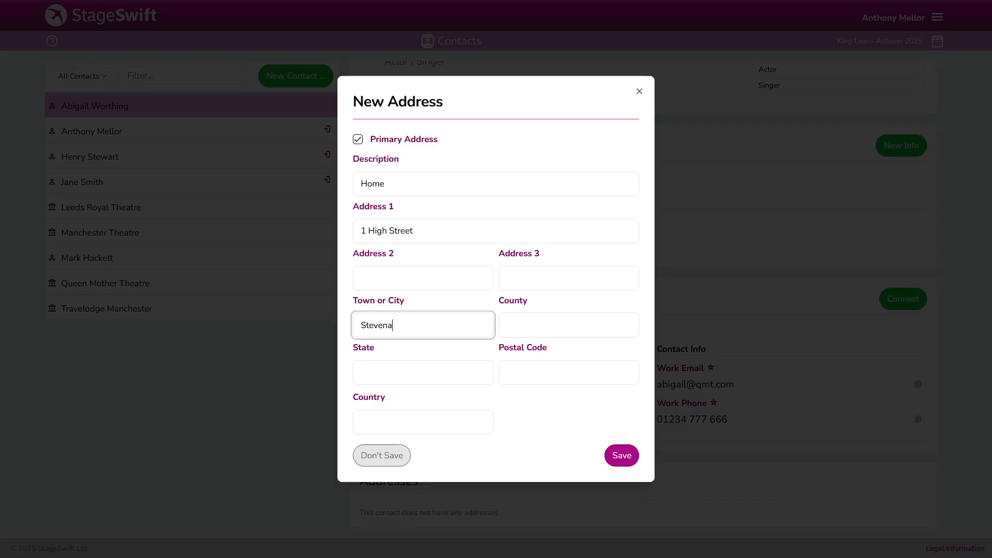
pyautogui.write('ge')
pyautogui.click(545, 374)
pyautogui.write('SG1')
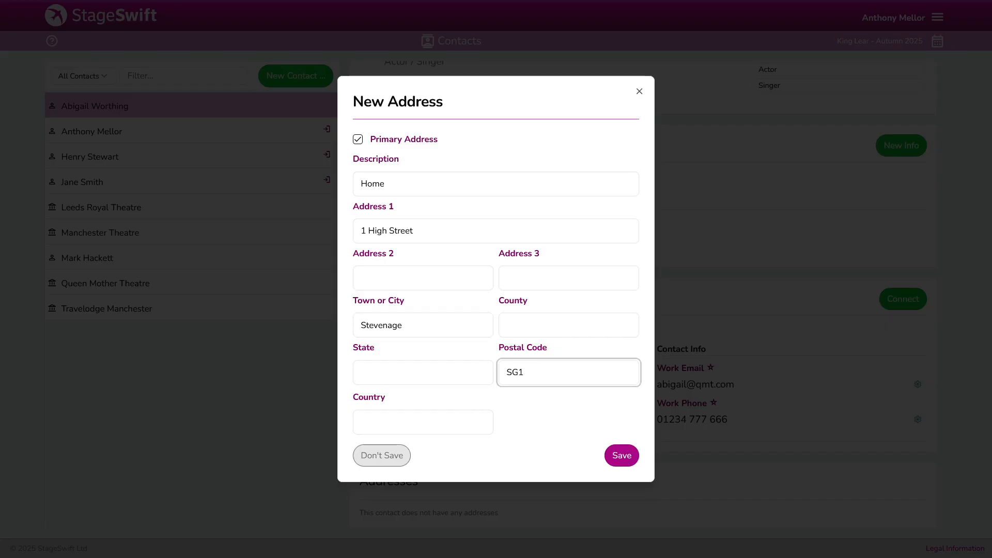
pyautogui.write(' 8YY')
pyautogui.click(419, 415)
pyautogui.write('UK')
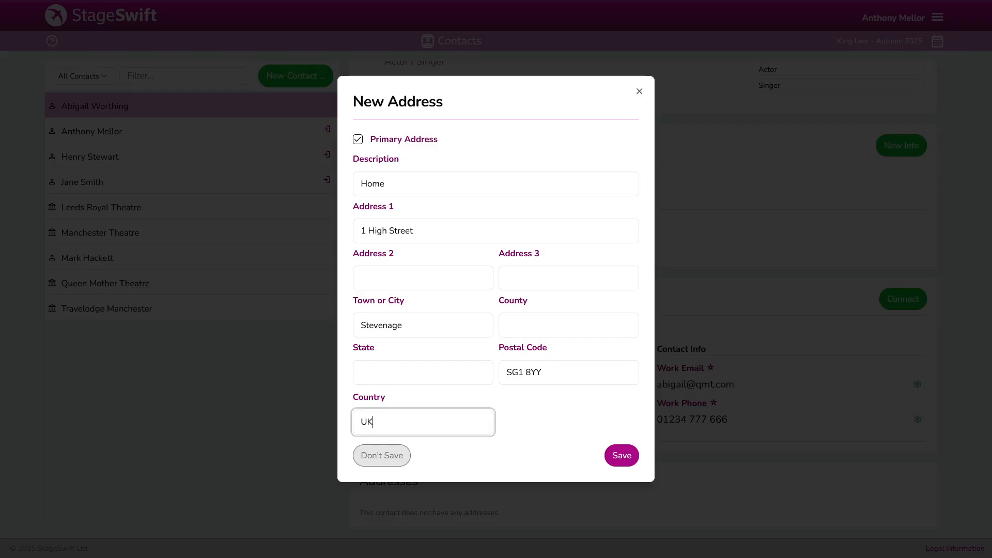
pyautogui.click(622, 455)
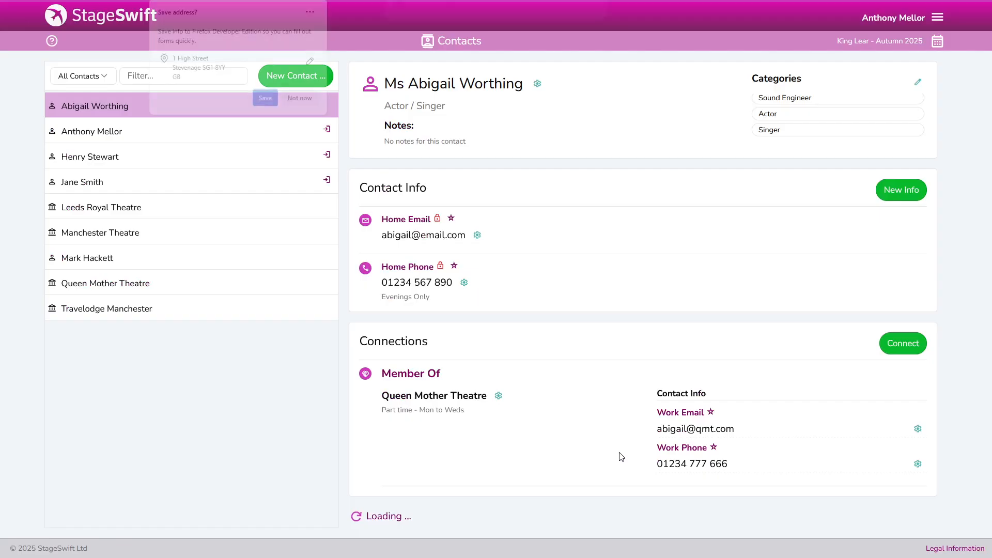
pyautogui.scroll(-3, 507, 426)
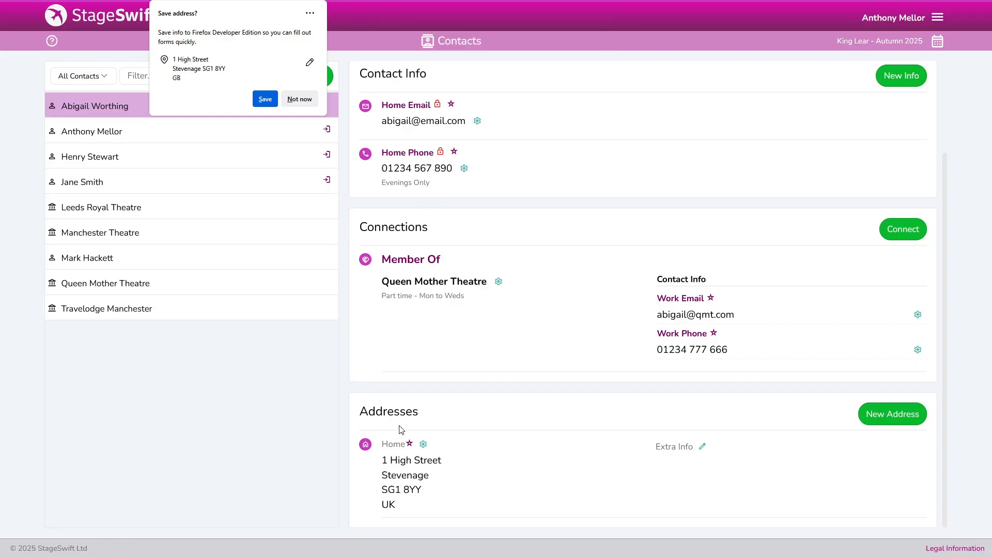
# Decline Firefox's Save address offer and open the Home address's extra info
pyautogui.click(299, 98)
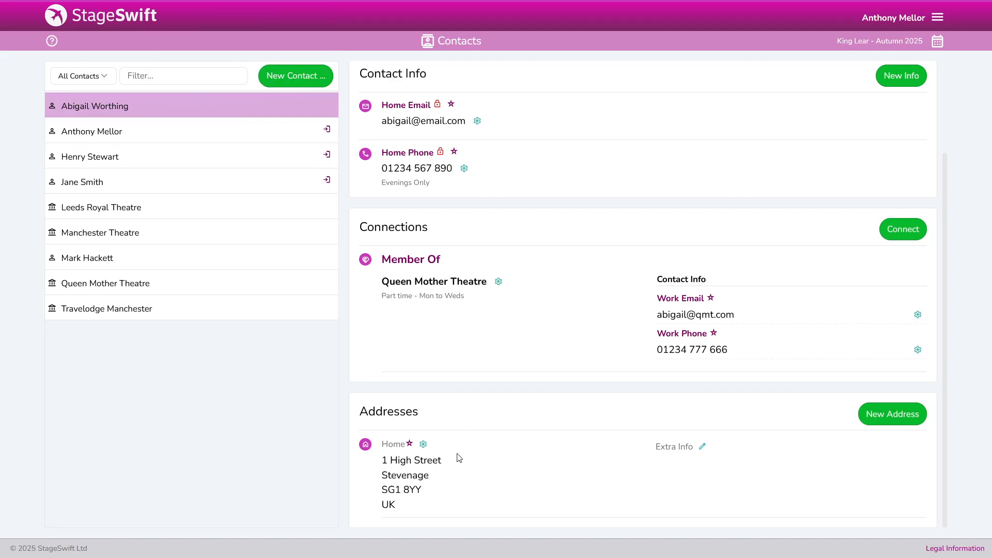
pyautogui.click(702, 448)
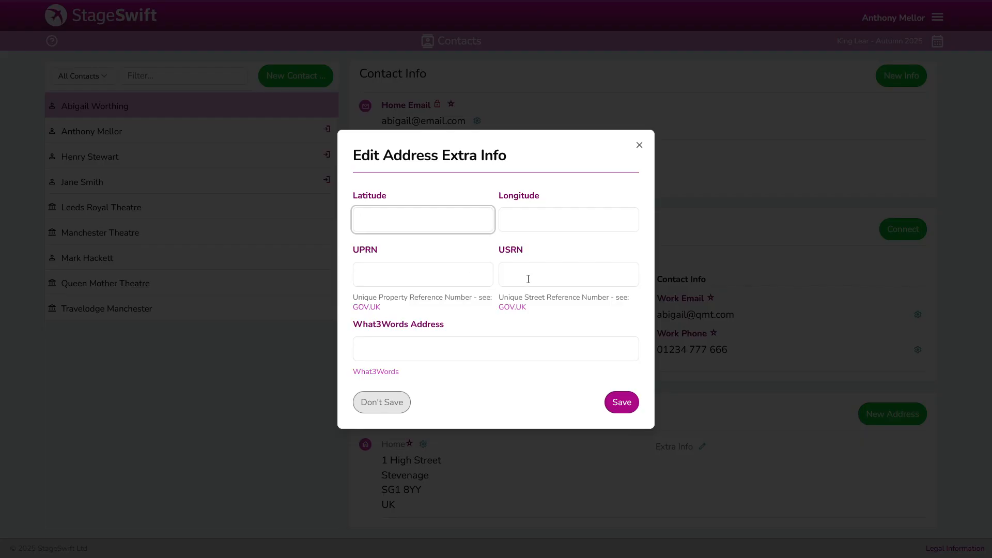
pyautogui.click(432, 345)
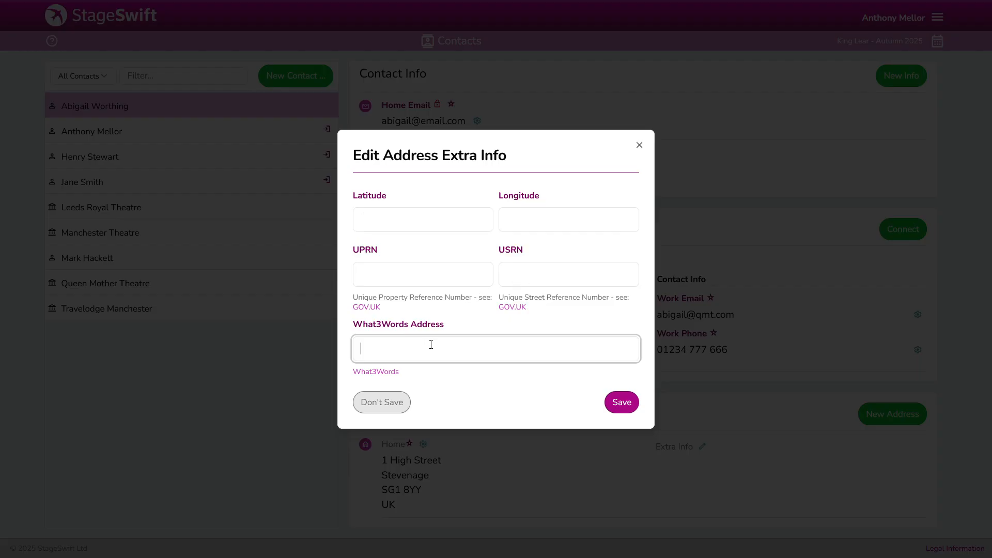
pyautogui.click(393, 409)
pyautogui.scroll(3, 539, 398)
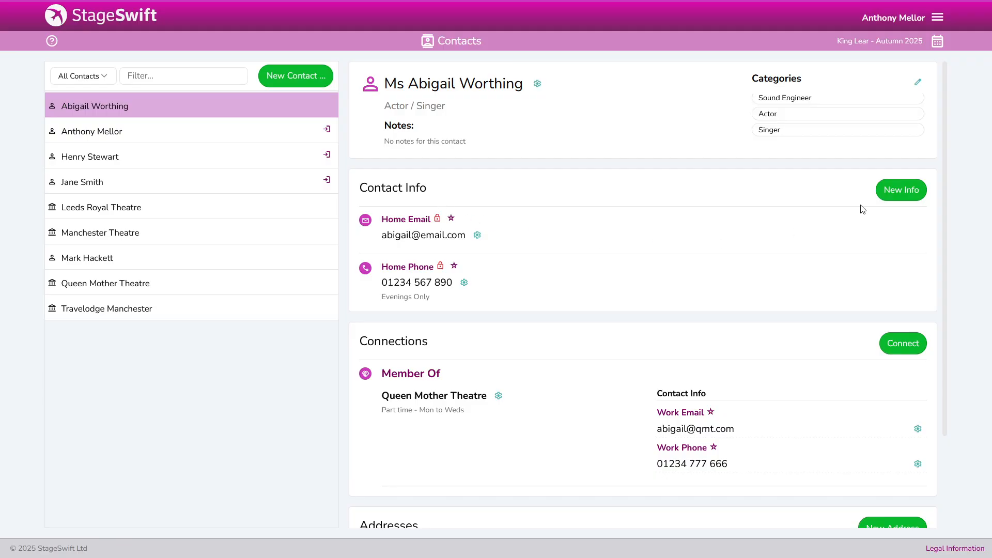
pyautogui.click(885, 190)
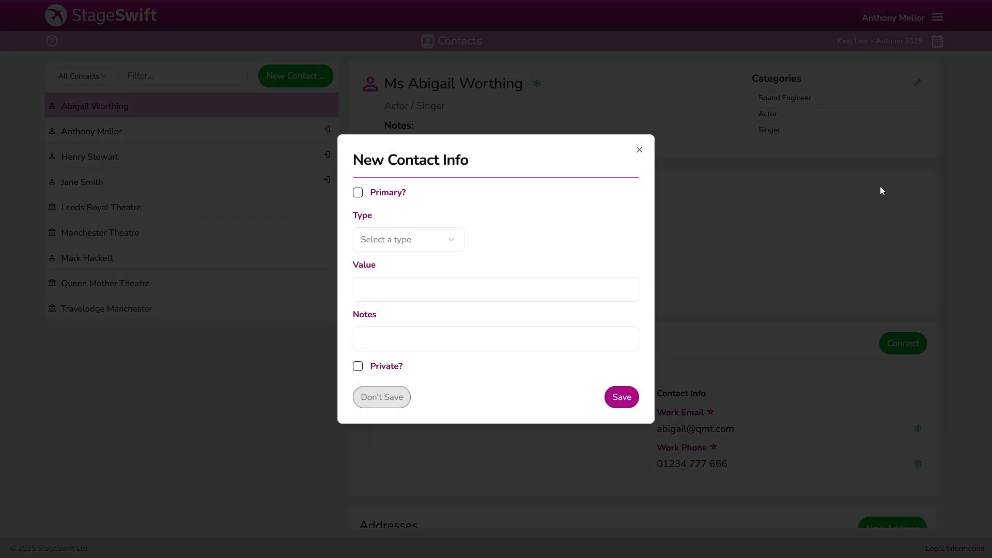
pyautogui.click(449, 242)
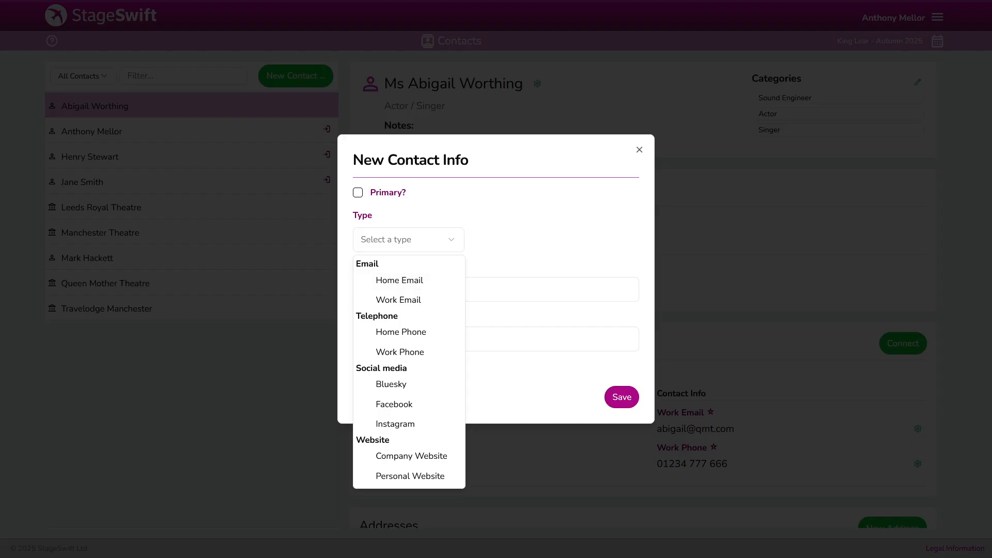
pyautogui.press('Escape')
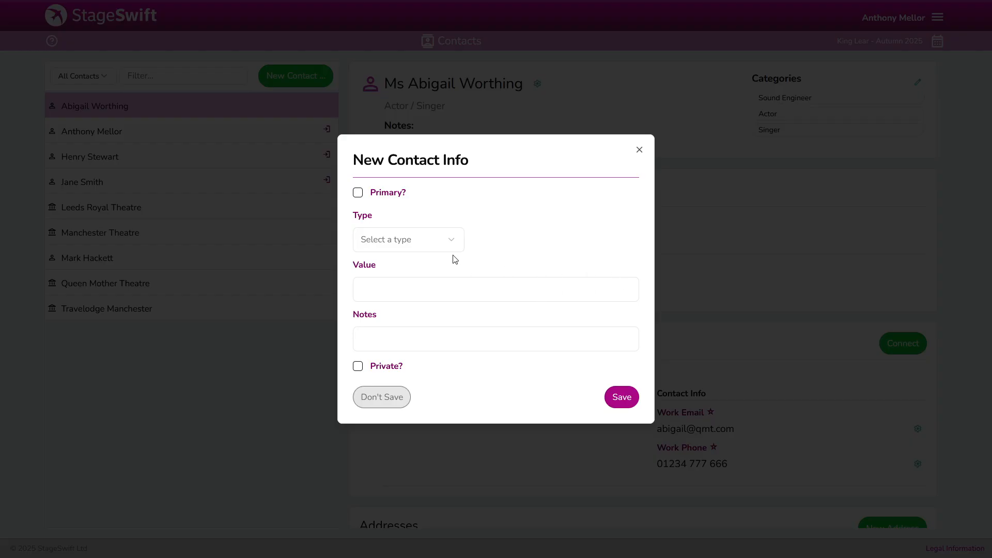
pyautogui.click(447, 243)
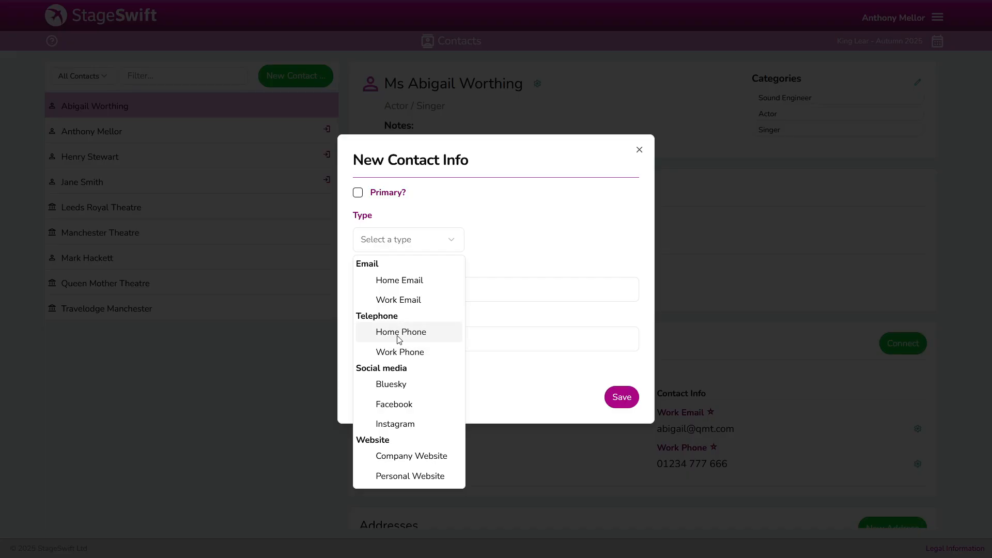
pyautogui.click(527, 235)
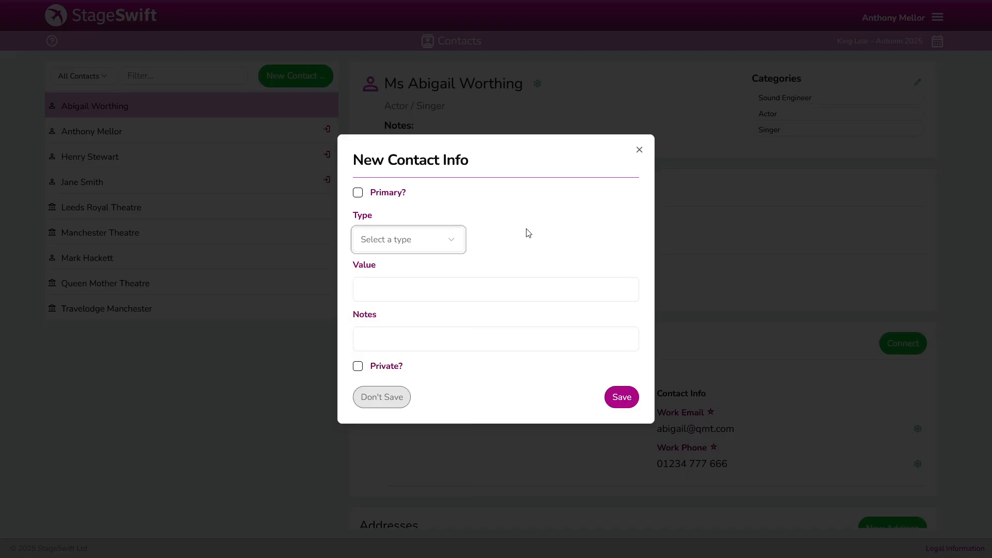
pyautogui.click(383, 397)
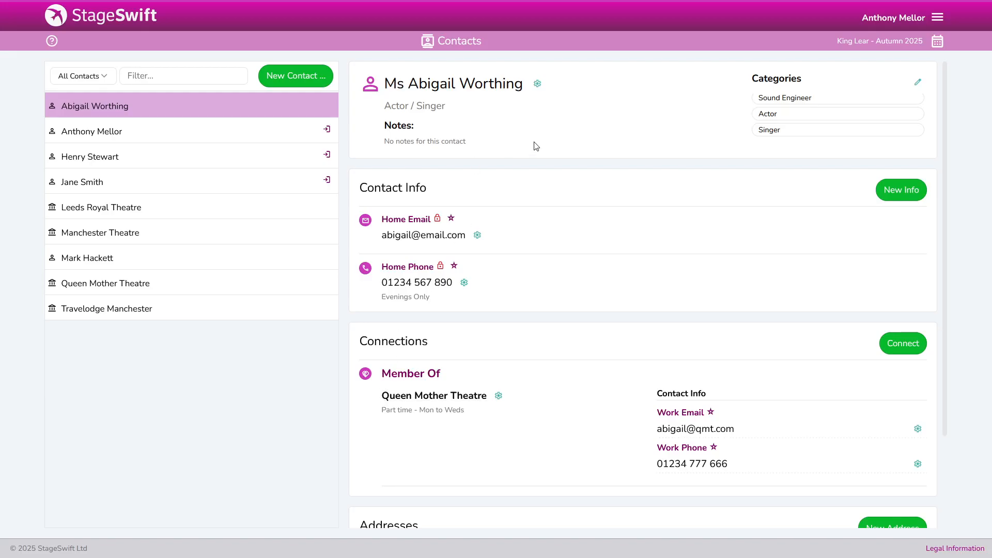
# Go to Contact Information Types from the main menu and begin a new type
pyautogui.click(938, 19)
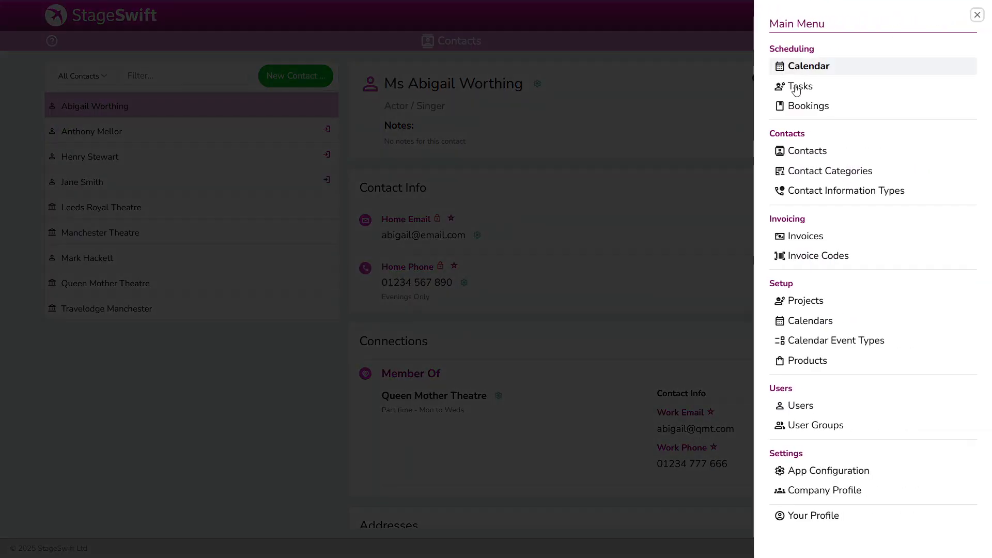
pyautogui.click(819, 191)
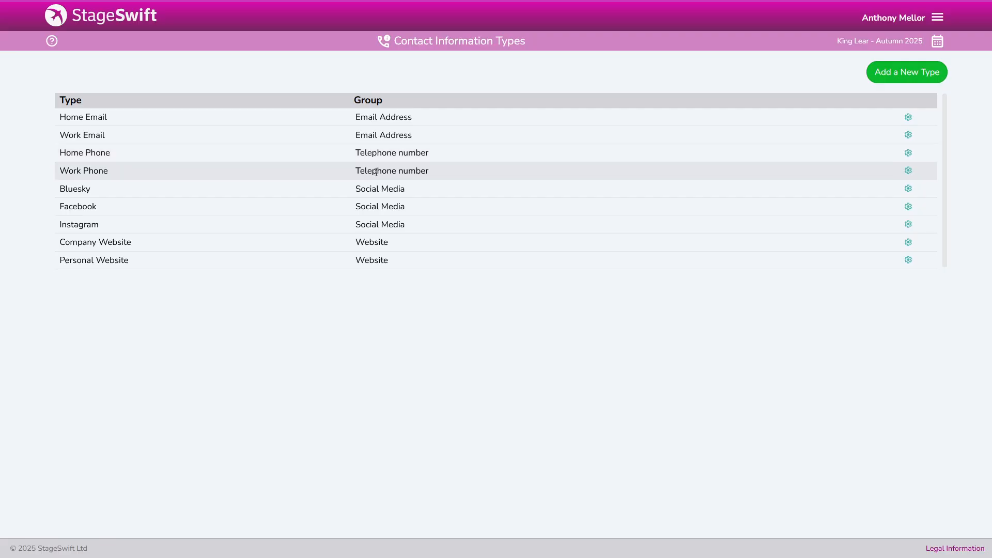
pyautogui.click(897, 75)
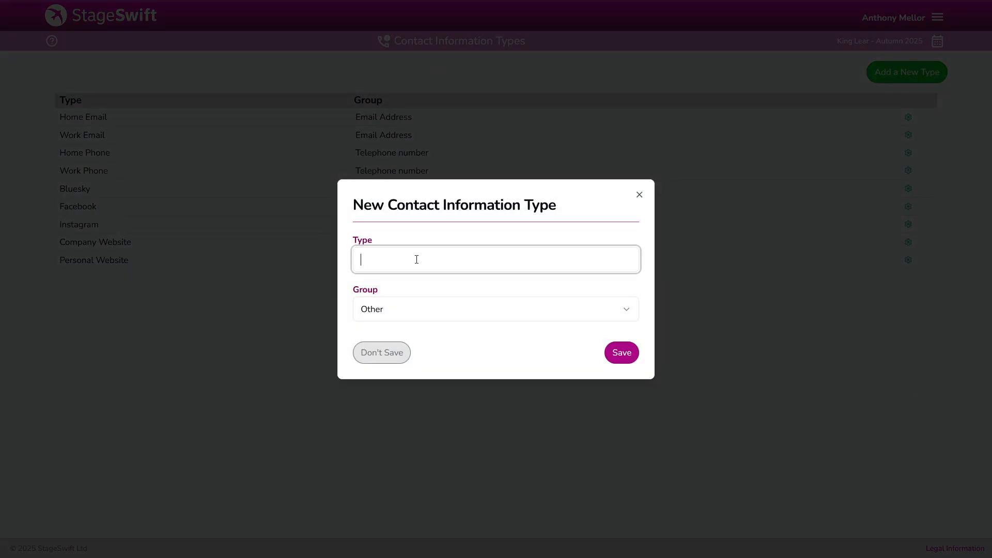
# Save a contact information type named Mobile Number in the Telephone number group
pyautogui.write('Mobile Number')
pyautogui.click(425, 312)
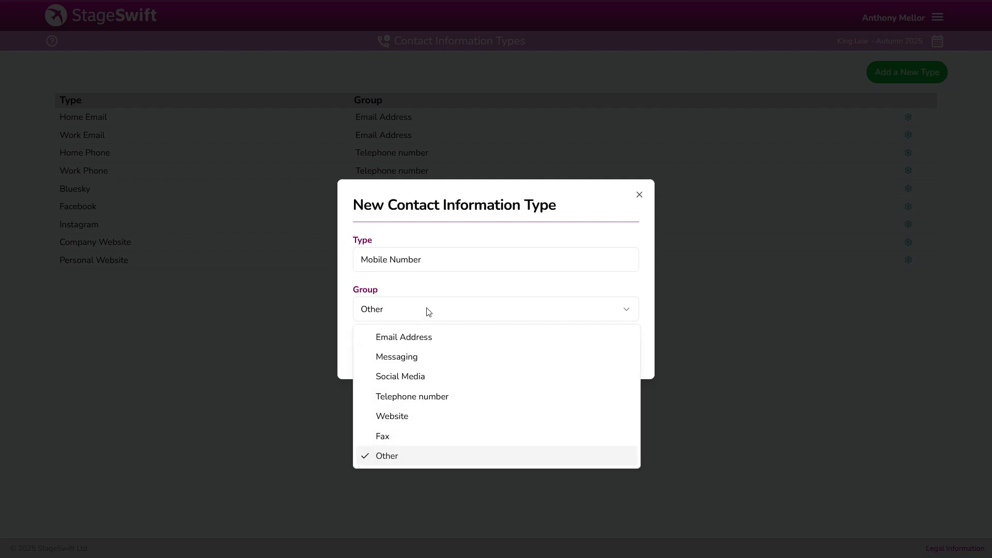
pyautogui.click(414, 398)
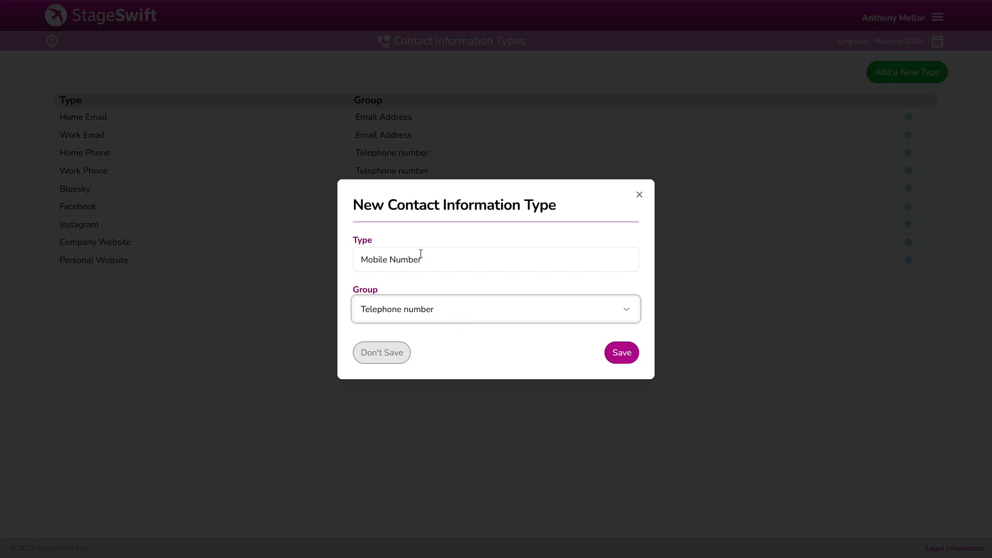
pyautogui.click(409, 283)
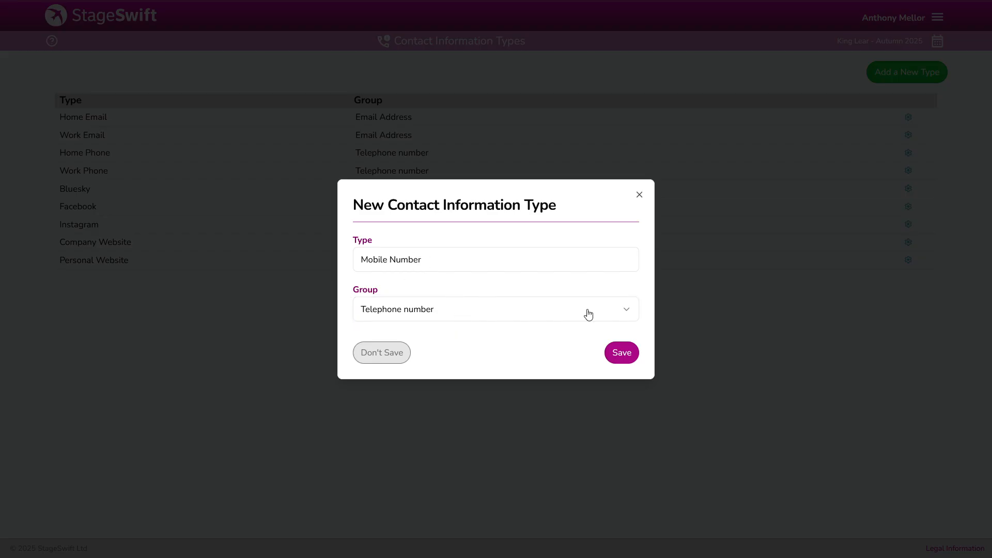
pyautogui.click(617, 360)
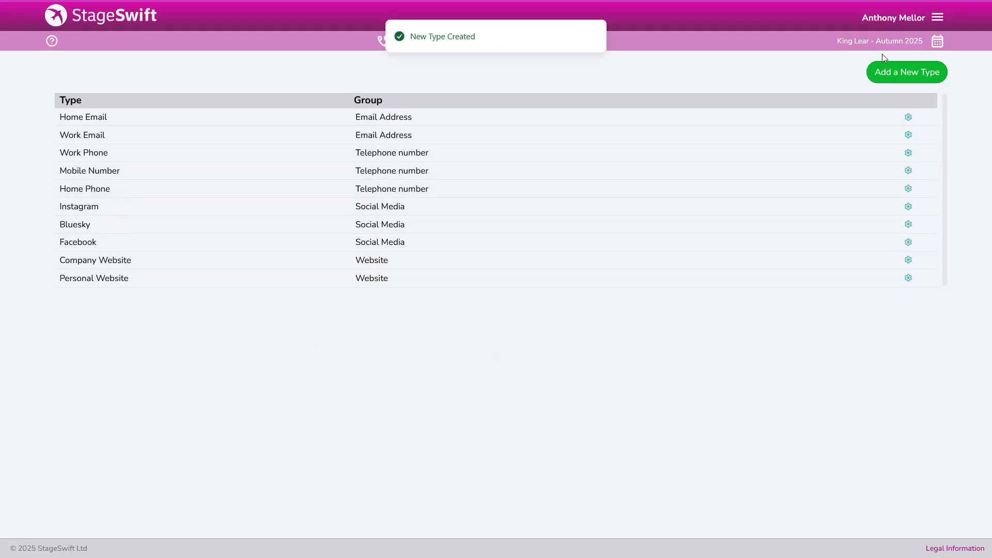
pyautogui.click(937, 17)
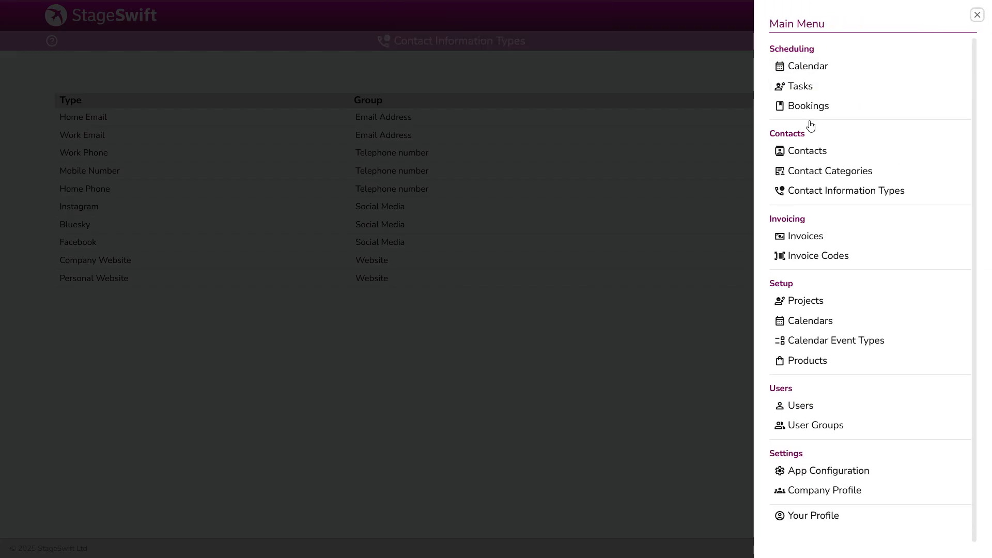
# Back on Contacts, save a Mobile Number entry with the contact's mobile number
pyautogui.click(801, 152)
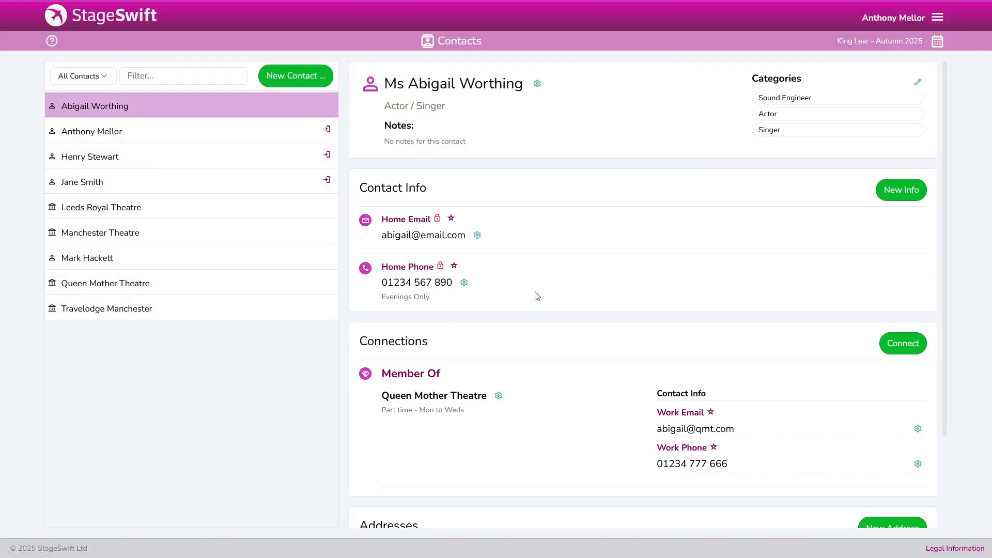
pyautogui.click(894, 200)
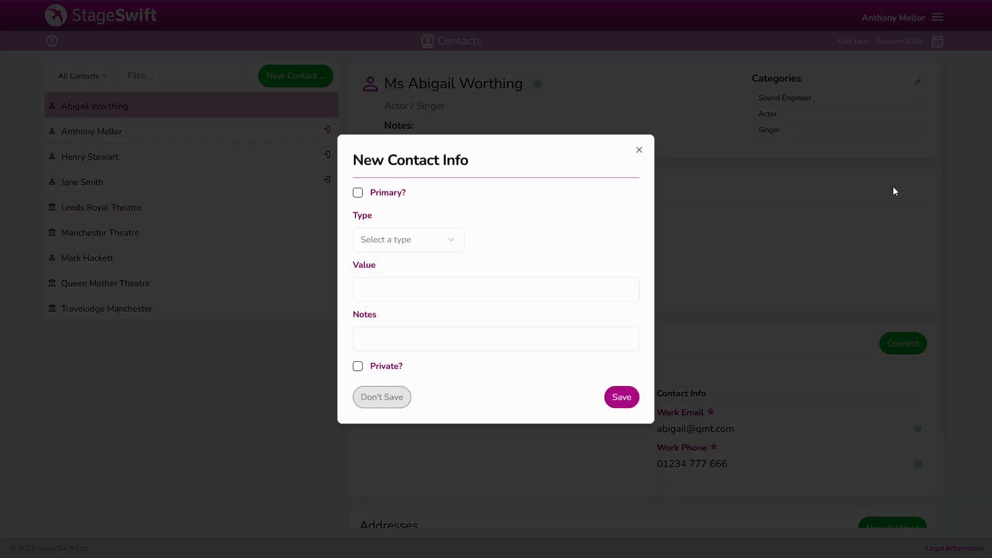
pyautogui.click(438, 242)
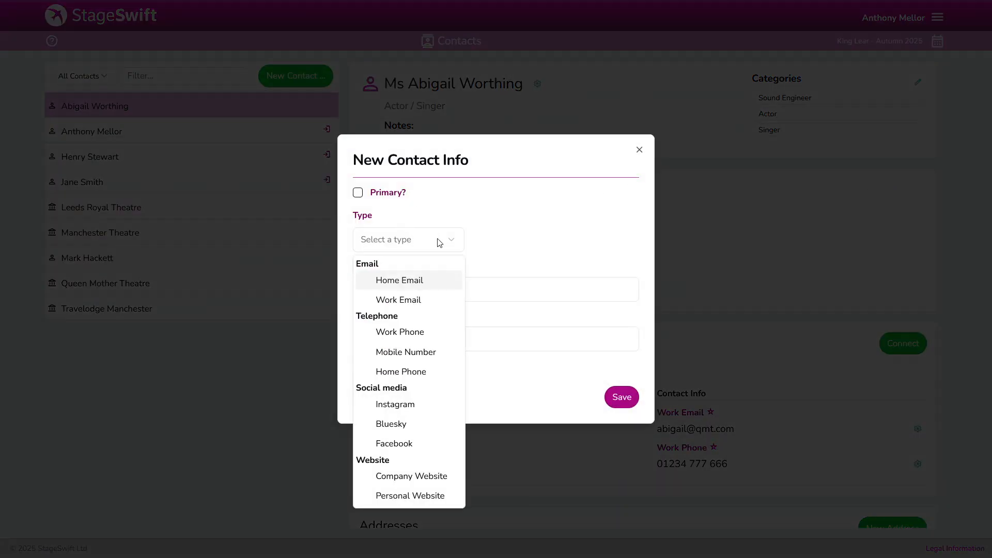
pyautogui.click(396, 352)
pyautogui.click(406, 285)
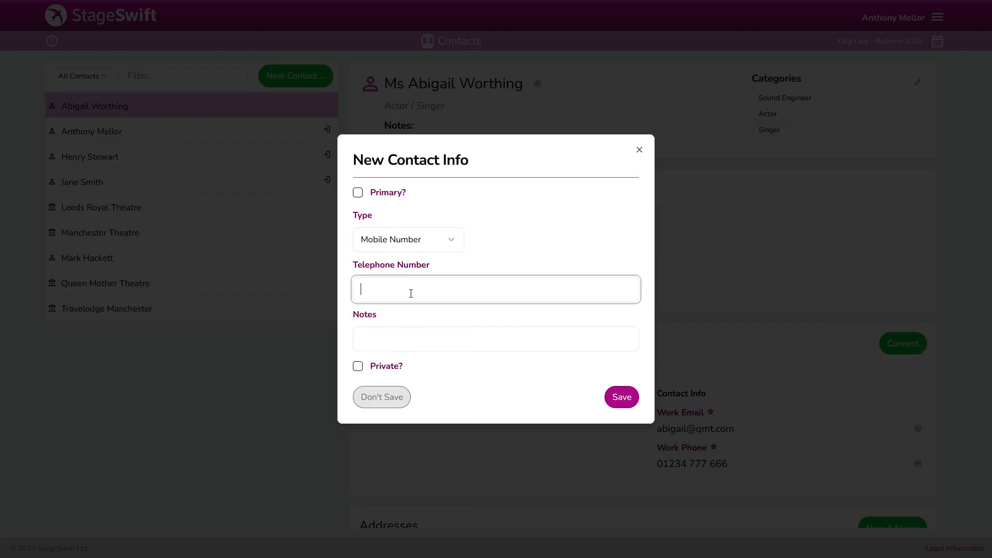
pyautogui.click(623, 400)
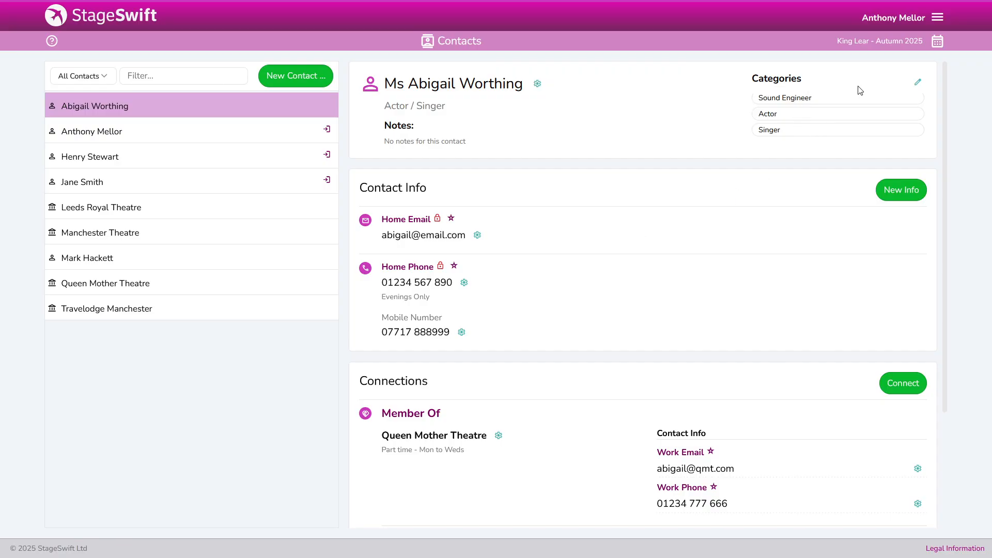
pyautogui.click(918, 82)
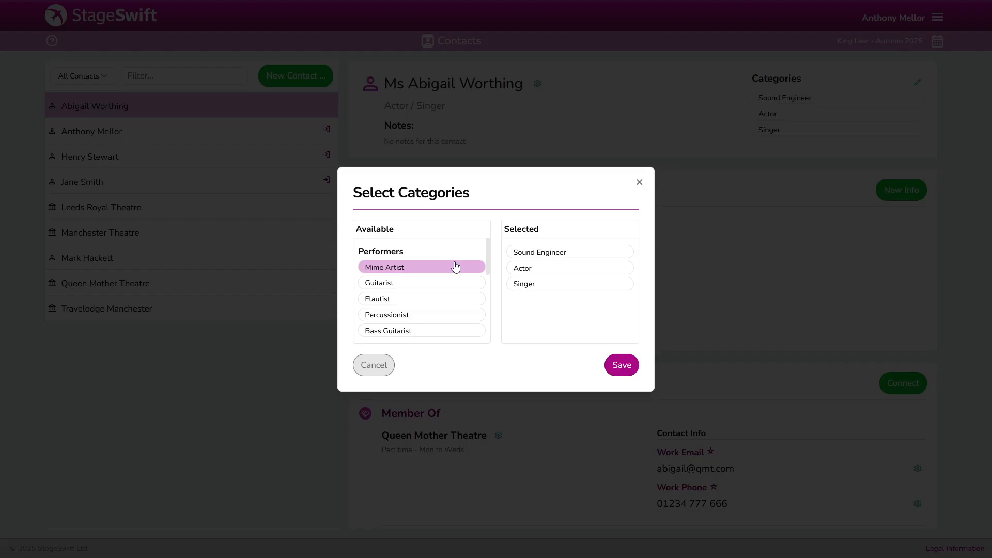
pyautogui.scroll(-2, 487, 253)
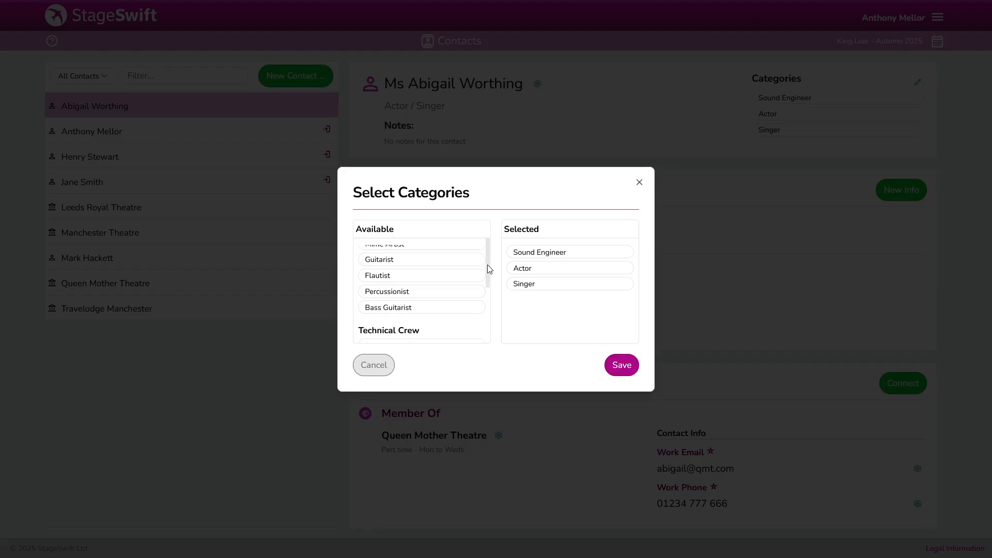
pyautogui.scroll(1, 489, 266)
pyautogui.scroll(1, 489, 267)
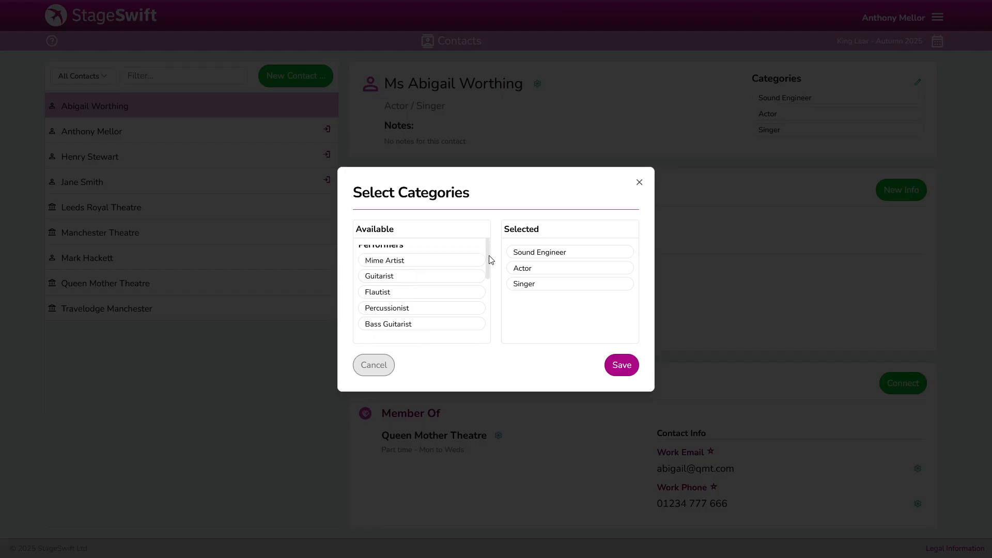
pyautogui.click(376, 366)
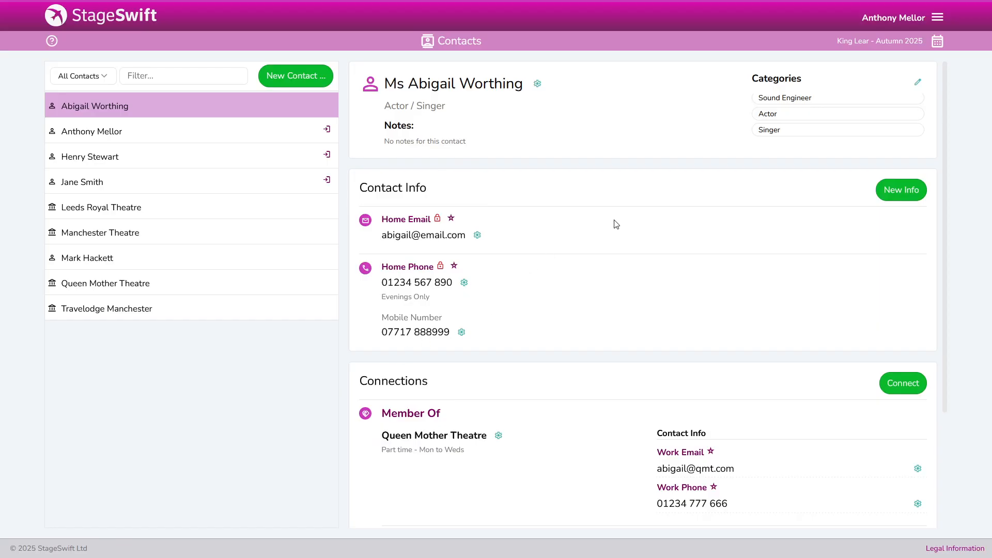
# Go to Contact Categories via the main menu and view the Performers group
pyautogui.click(941, 17)
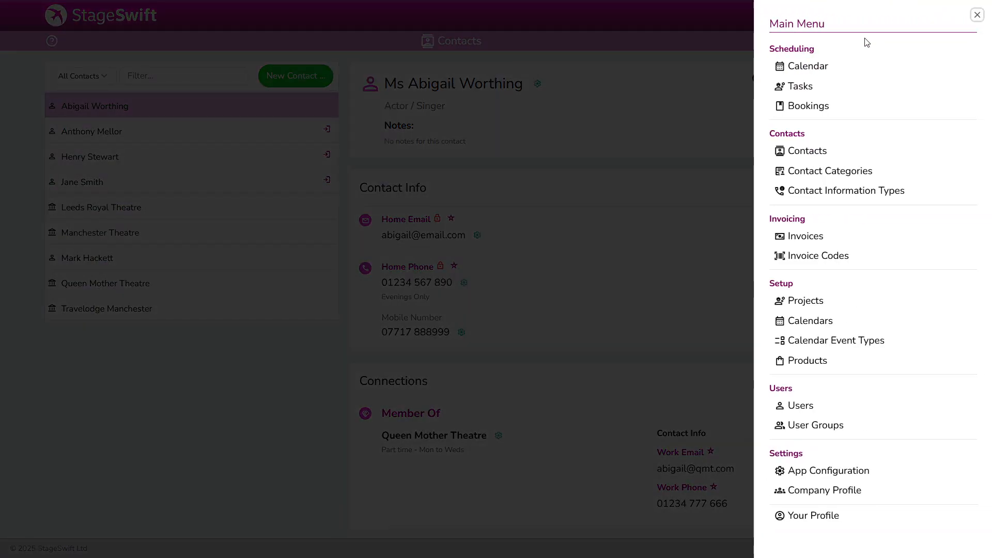
pyautogui.click(798, 176)
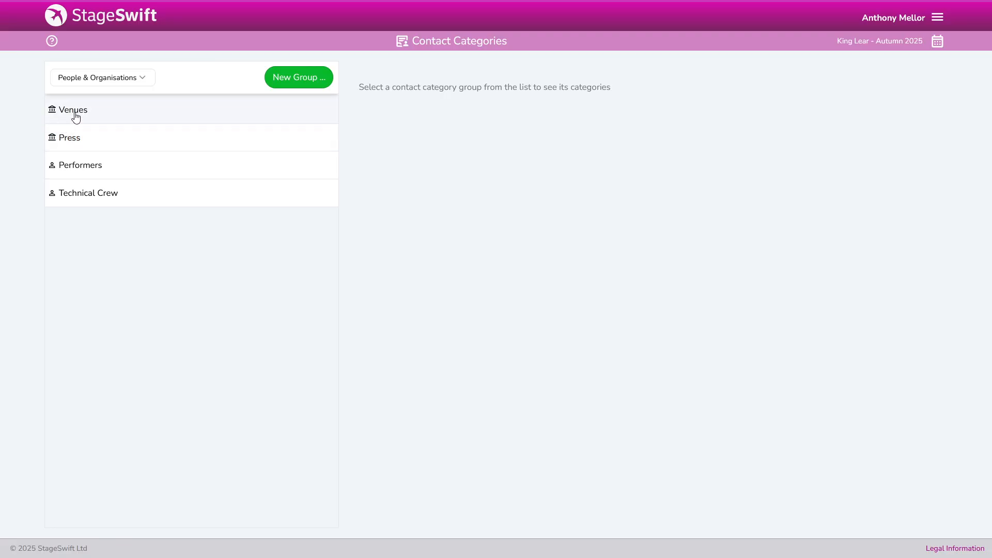
pyautogui.moveTo(51, 111)
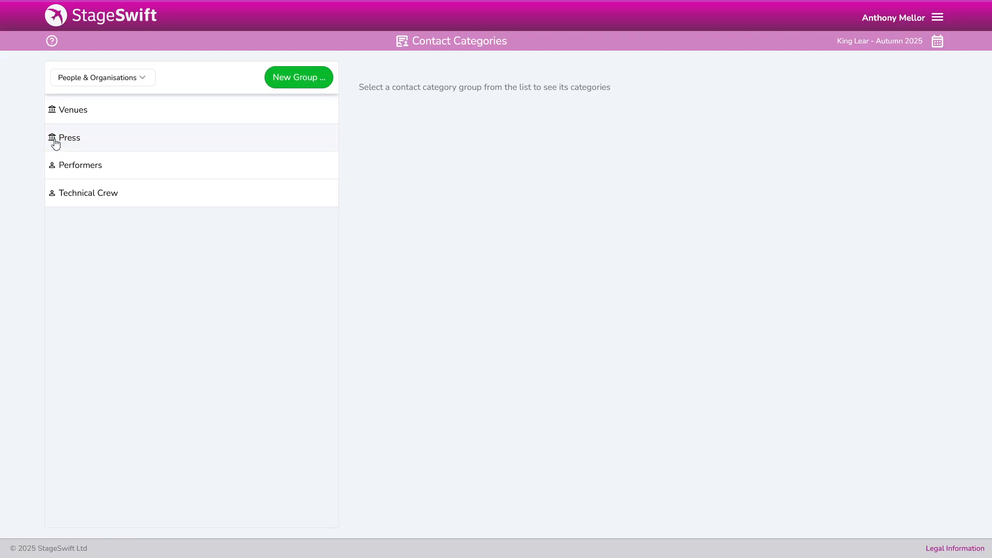
pyautogui.moveTo(56, 144)
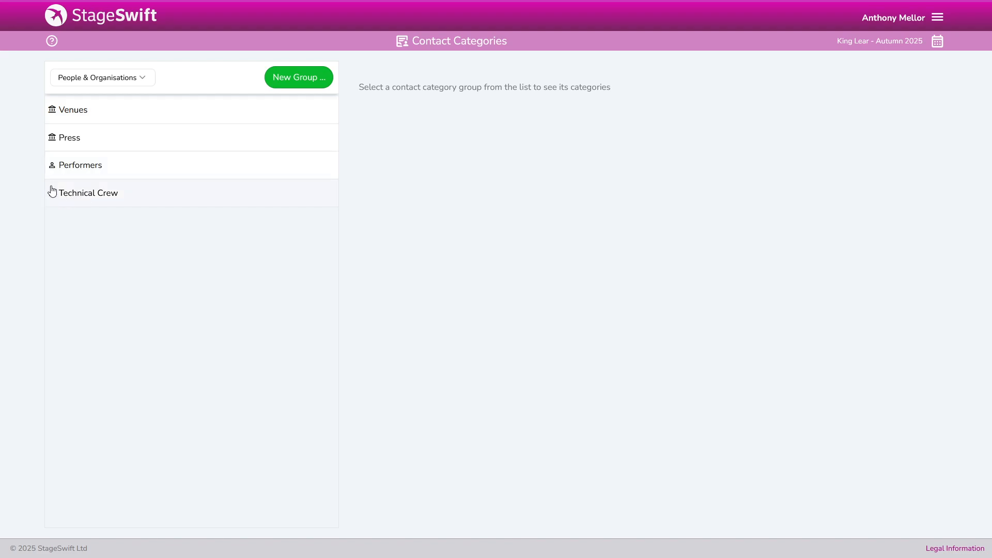
pyautogui.click(86, 169)
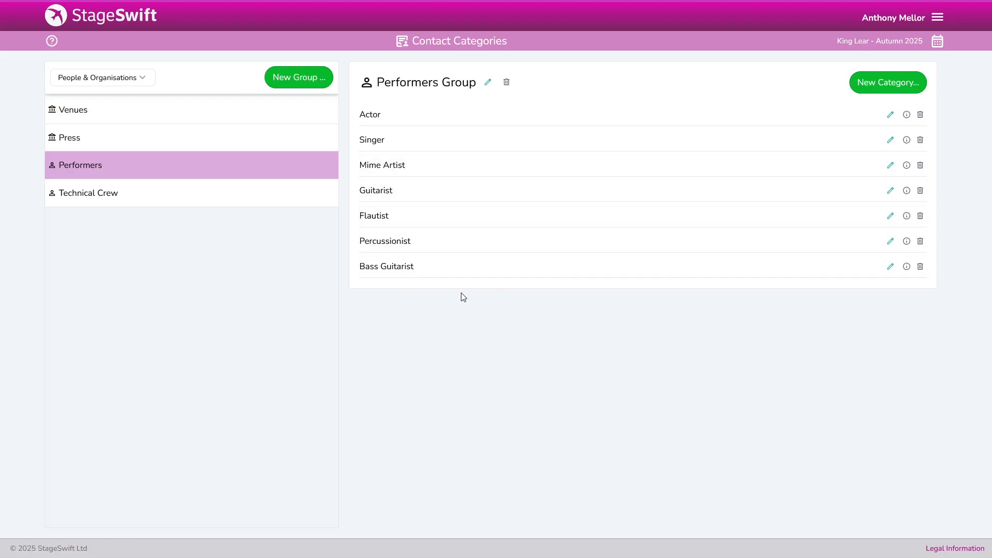
# Create the Pianist category under Performers, then open and close the group filter dropdown
pyautogui.click(883, 83)
pyautogui.click(428, 313)
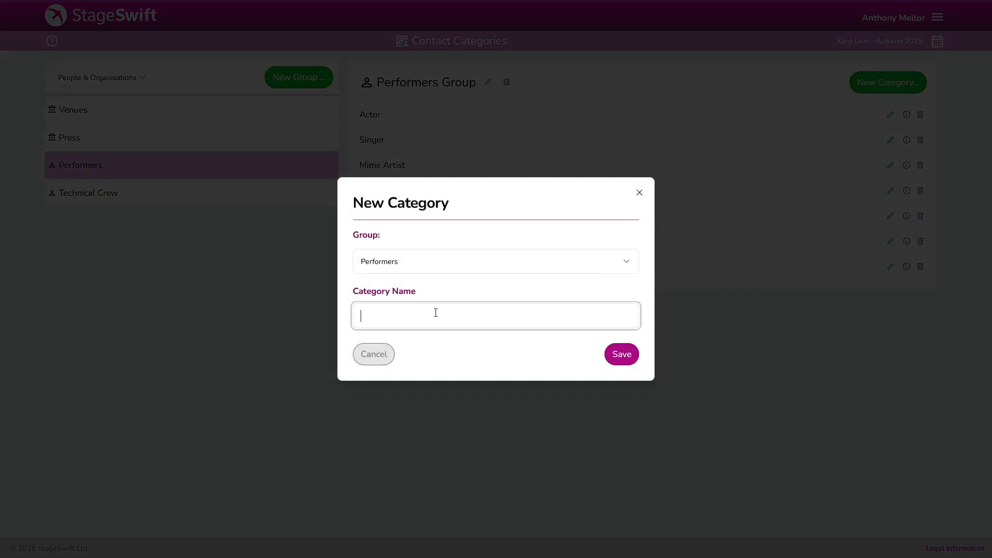
pyautogui.click(619, 356)
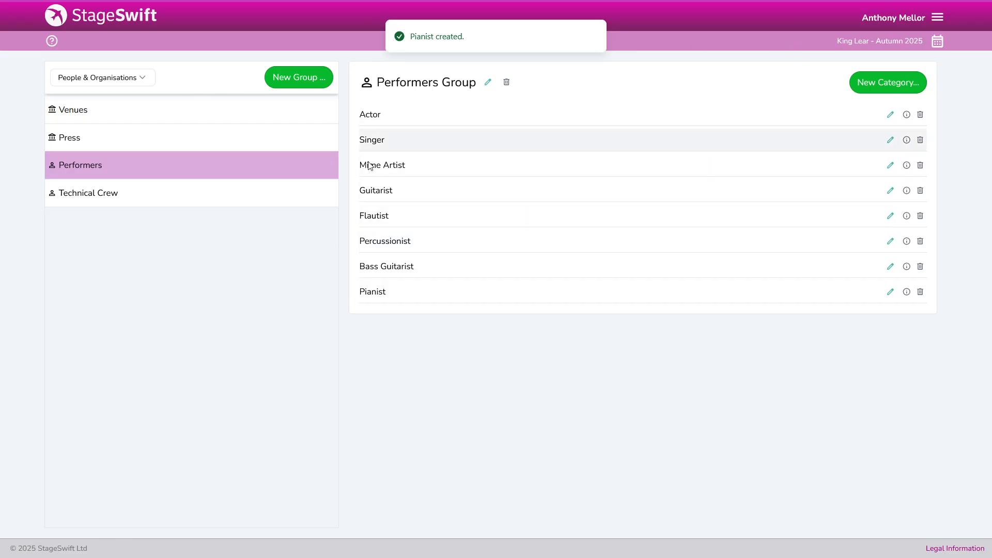
pyautogui.click(145, 80)
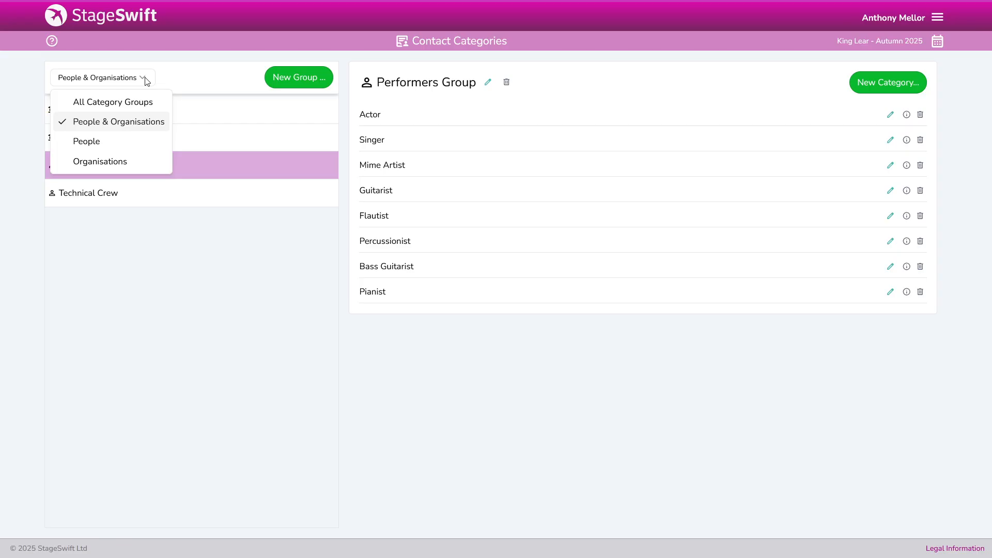
pyautogui.click(146, 81)
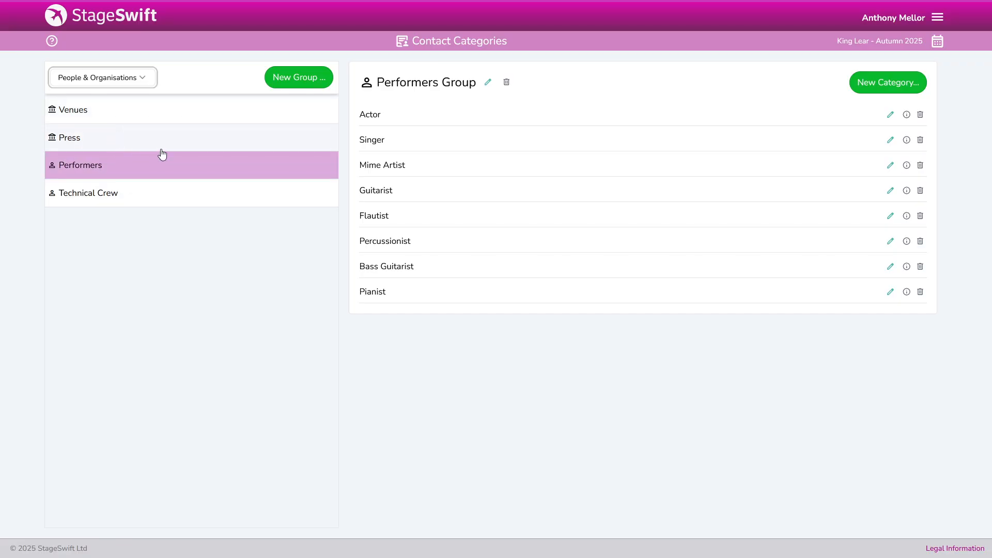
# Create a new category group named Accommodation
pyautogui.click(299, 78)
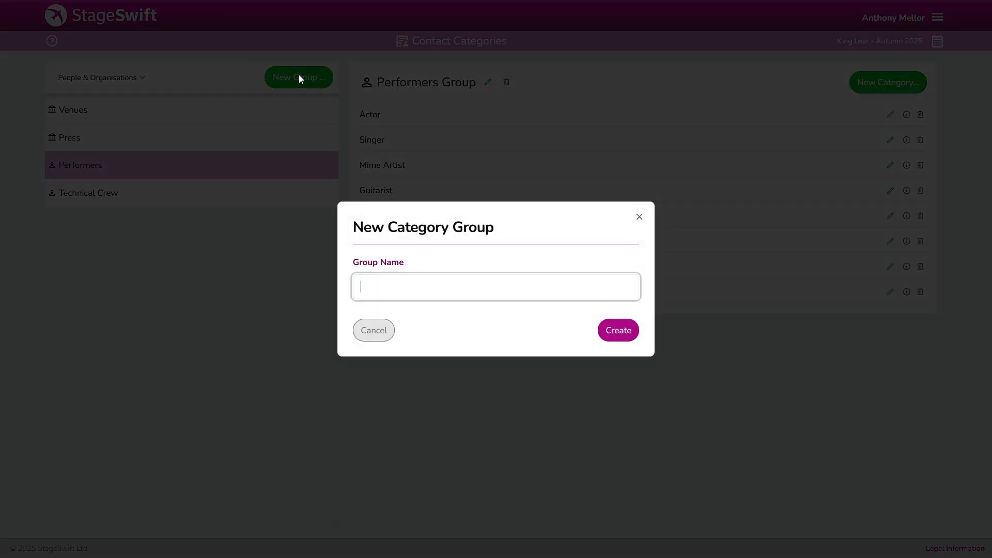
pyautogui.write('Accommodation')
pyautogui.click(618, 333)
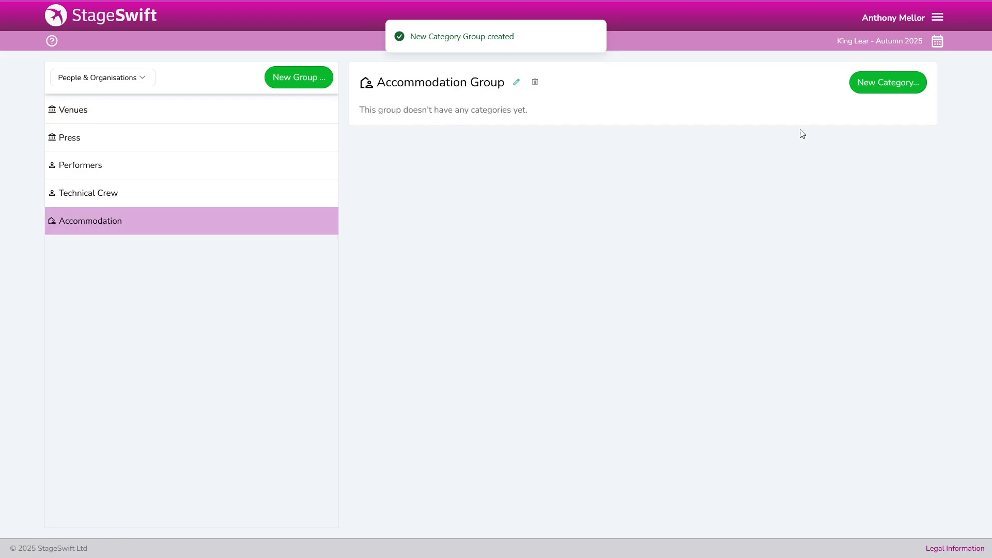
# Add the categories Hotel and Bed and Breakfast to Accommodation
pyautogui.click(873, 87)
pyautogui.click(500, 320)
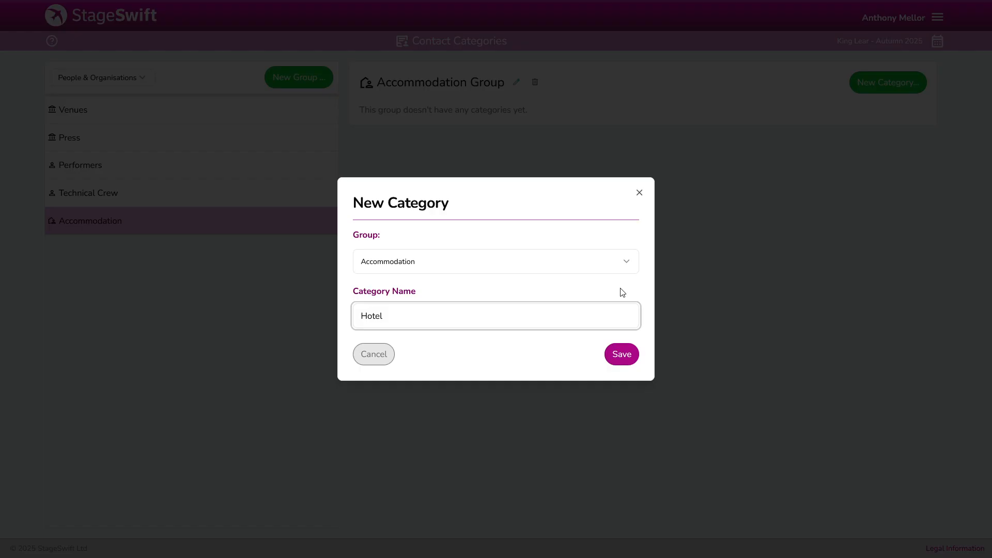
pyautogui.click(626, 356)
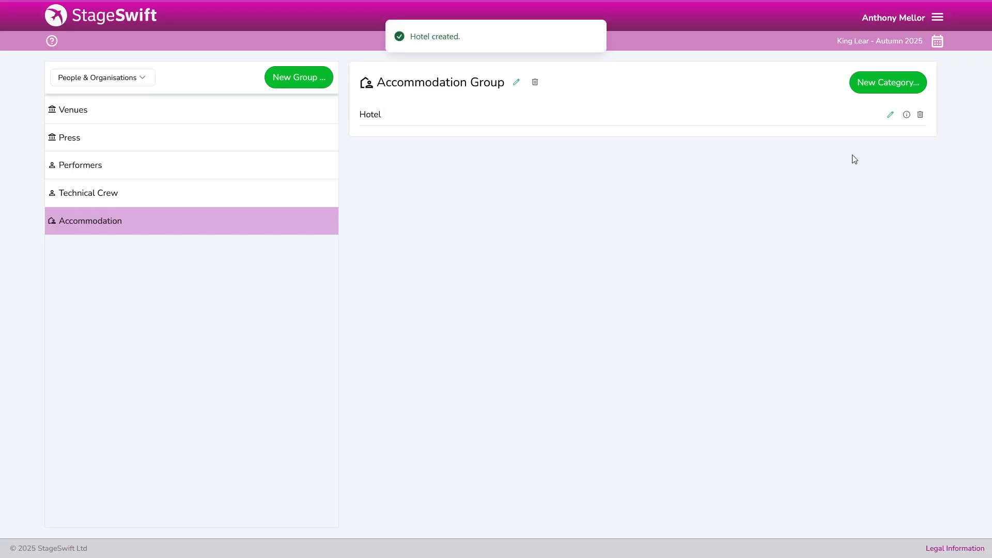
pyautogui.click(870, 82)
pyautogui.click(428, 317)
pyautogui.write('Bed and')
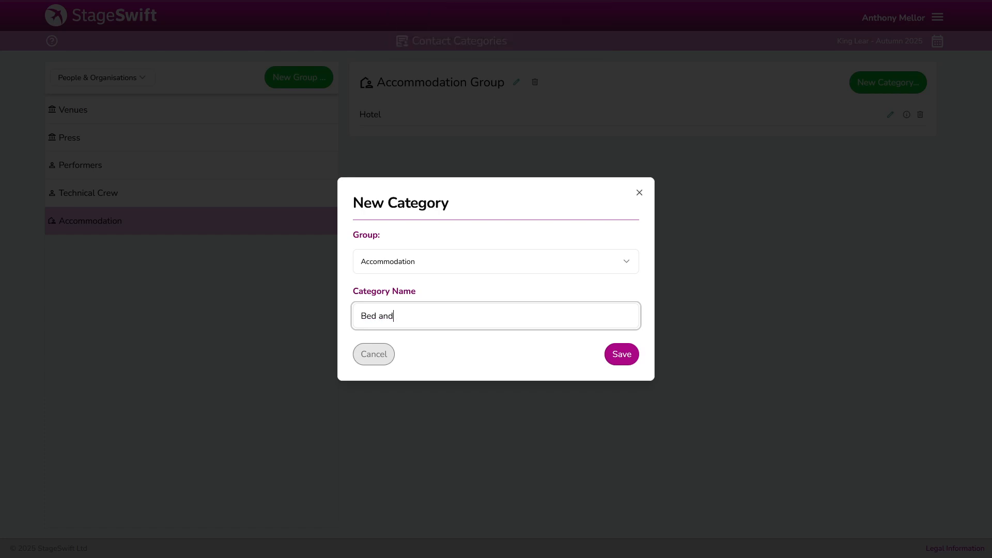
pyautogui.write(' Breakfast')
pyautogui.click(620, 358)
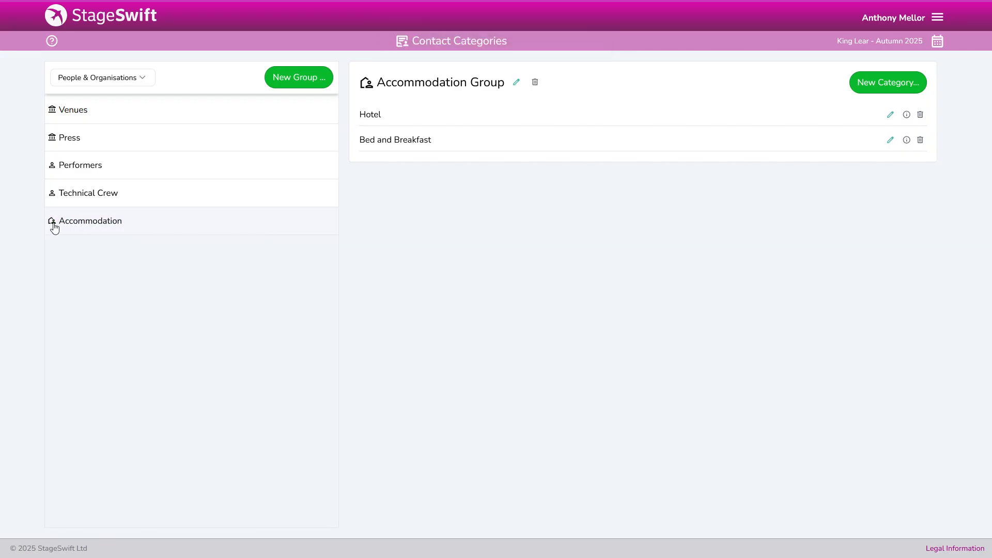
pyautogui.moveTo(54, 227)
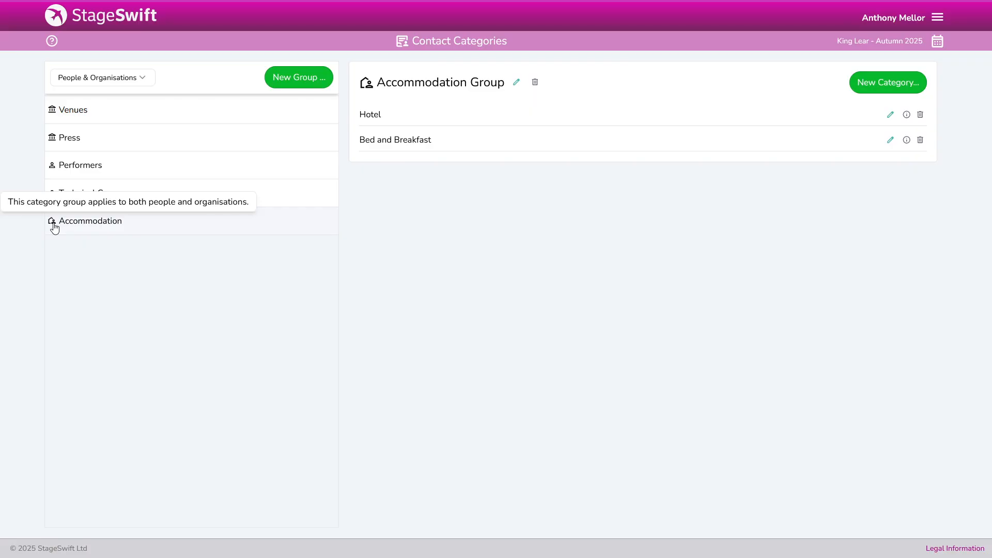
# Change the Accommodation group's type to Organisations and update it
pyautogui.click(519, 84)
pyautogui.click(443, 269)
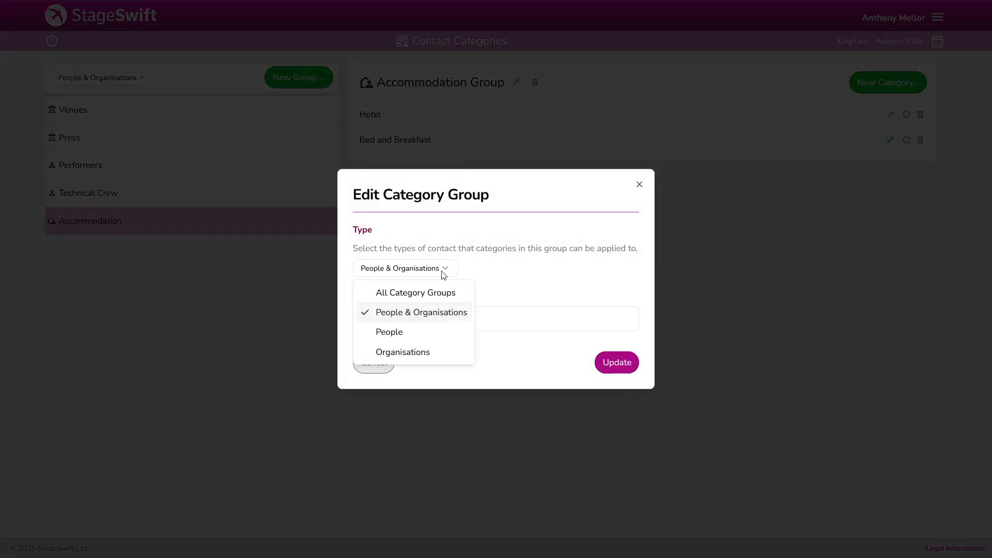
pyautogui.click(417, 353)
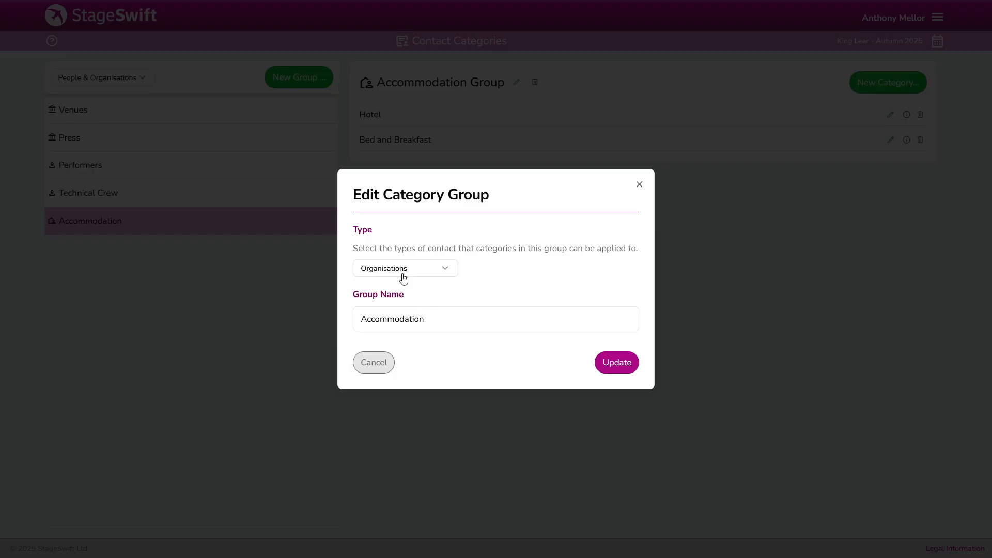
pyautogui.click(618, 363)
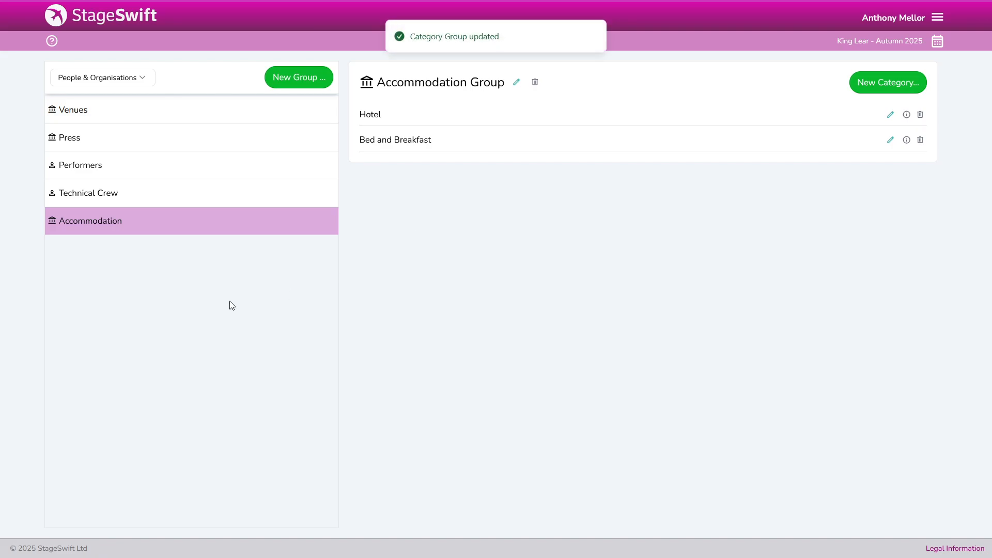
# Reopen the Accommodation group settings to confirm the Organisations type, then cancel without changes
pyautogui.click(52, 223)
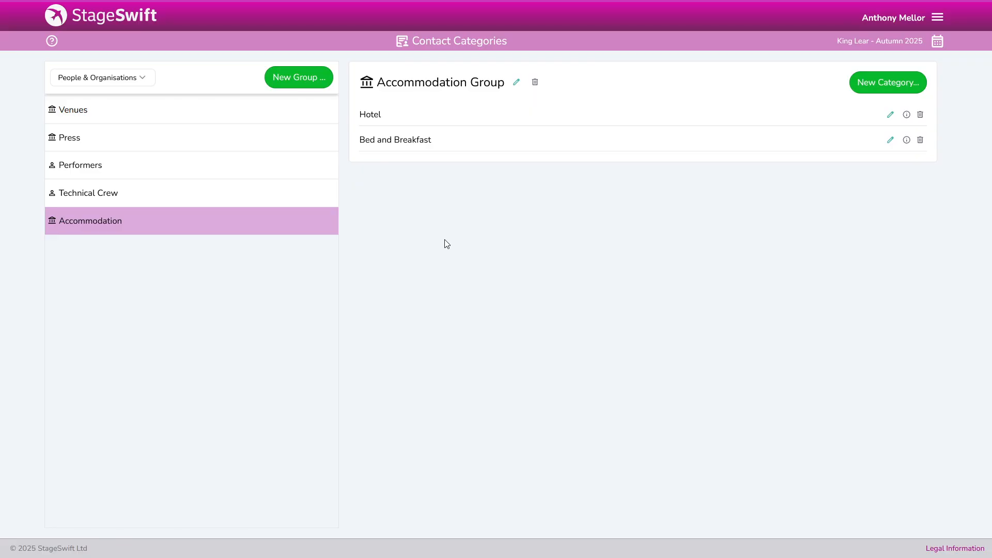
pyautogui.click(292, 78)
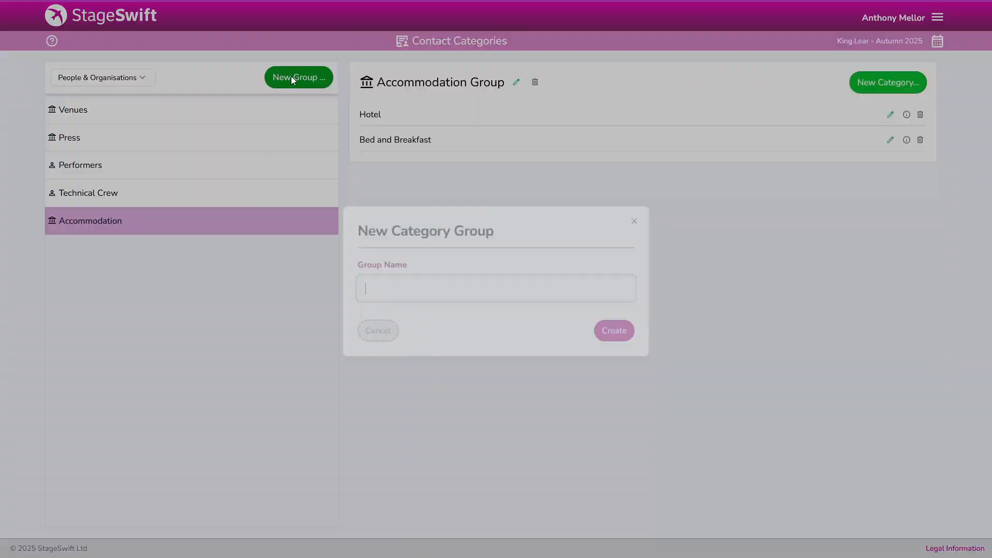
pyautogui.click(363, 334)
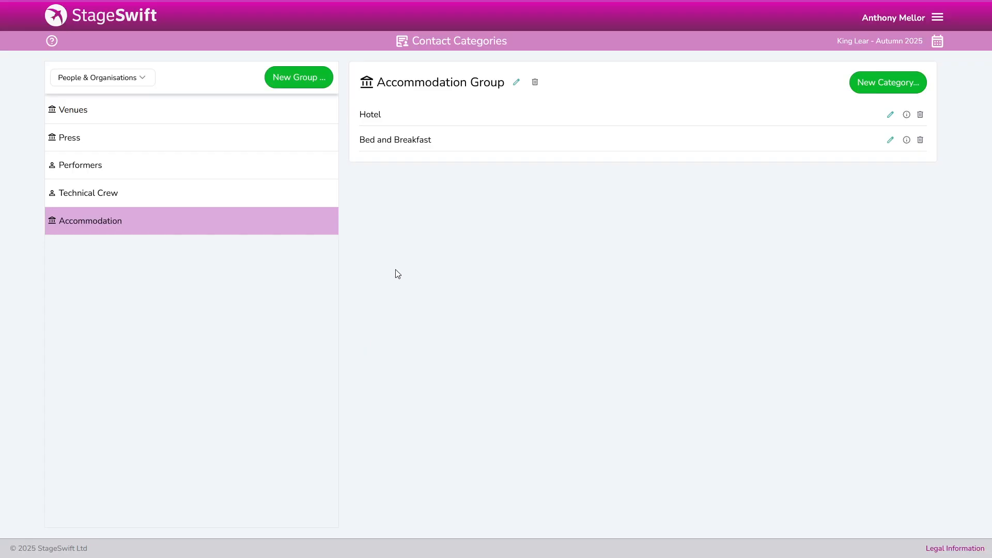
pyautogui.click(516, 82)
pyautogui.click(424, 270)
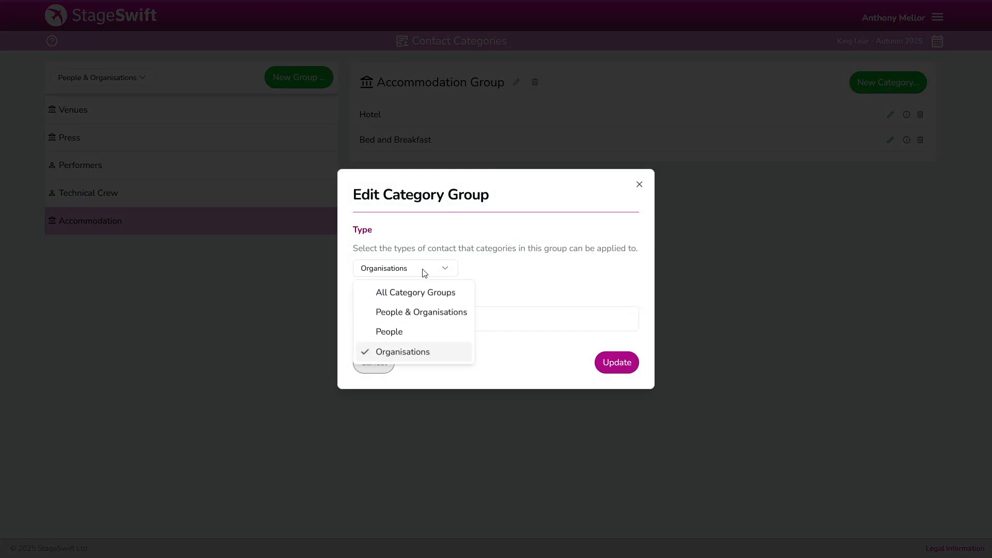
pyautogui.click(424, 272)
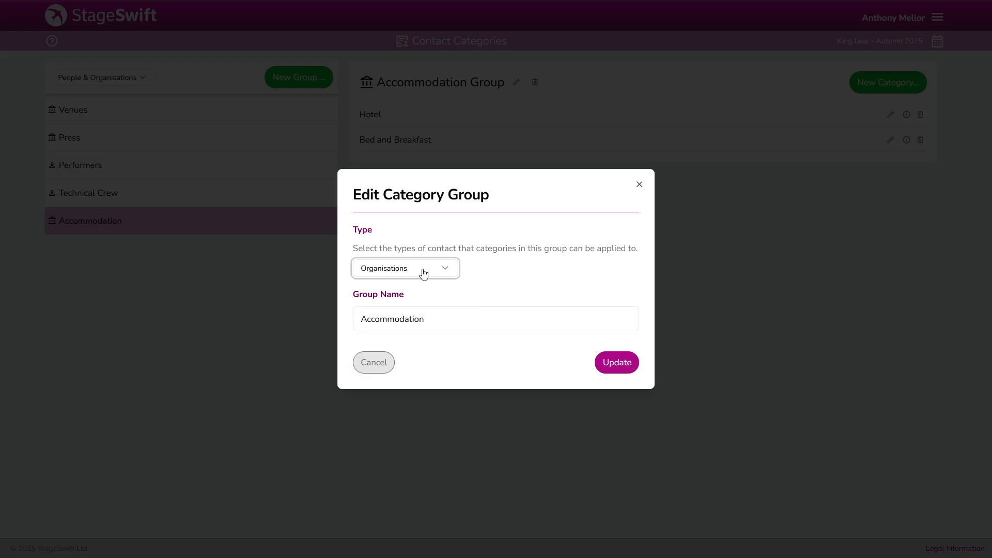
pyautogui.click(382, 363)
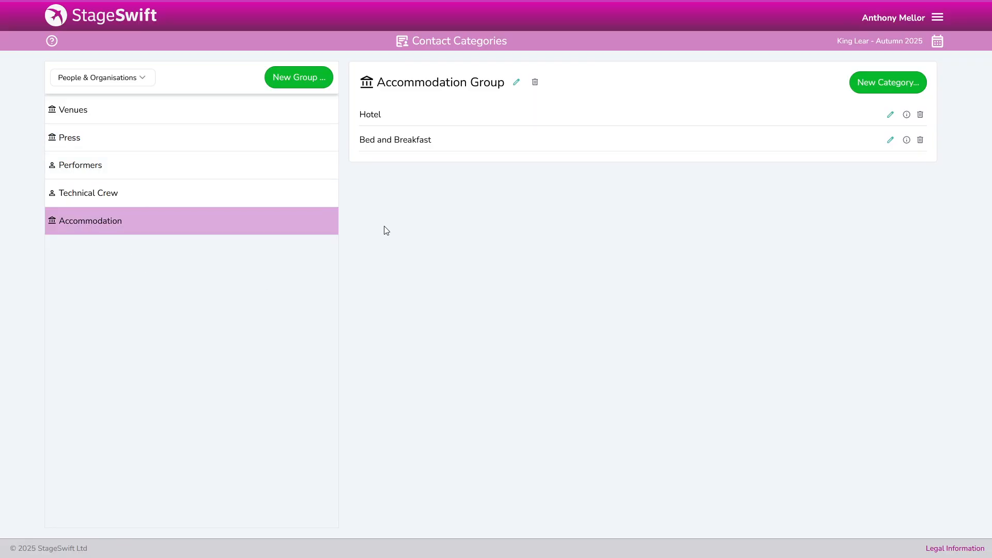
# In Contacts, give the first listed person the Pianist category and save
pyautogui.click(937, 18)
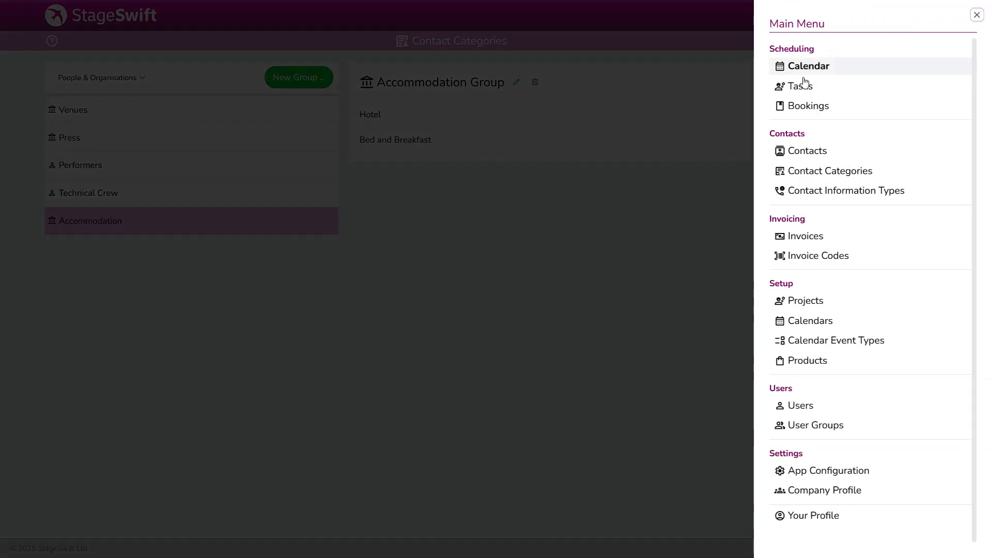
pyautogui.click(808, 153)
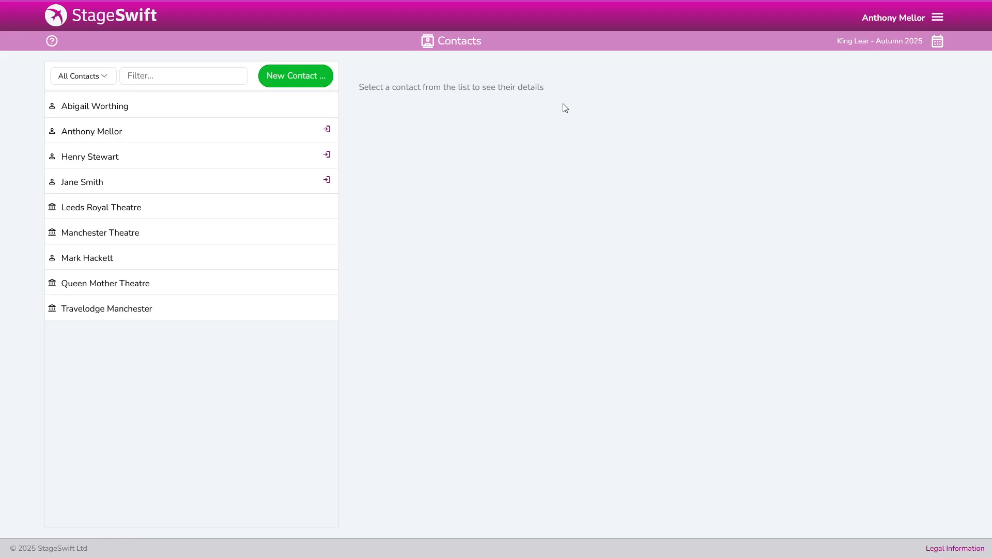
pyautogui.click(126, 106)
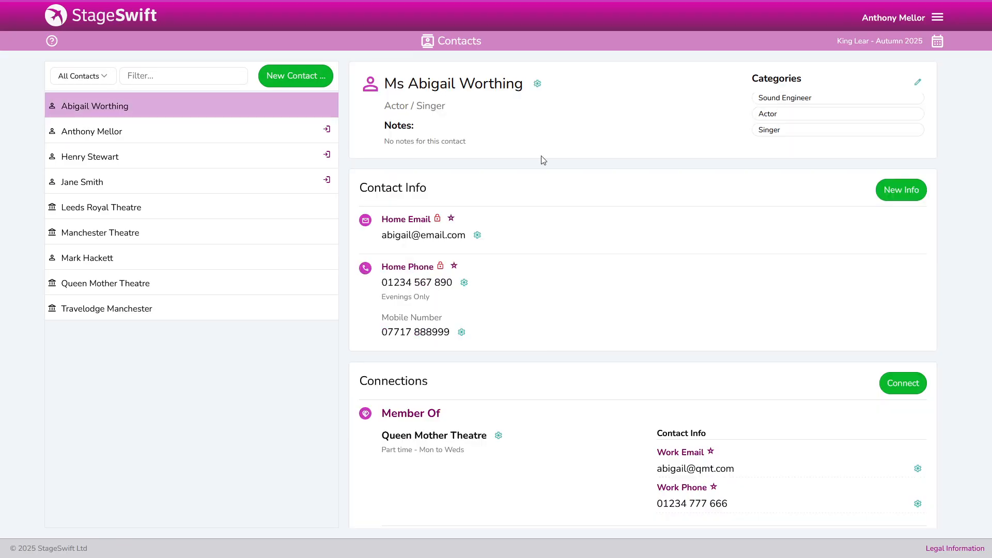
pyautogui.click(917, 82)
pyautogui.scroll(-2, 416, 305)
pyautogui.click(411, 268)
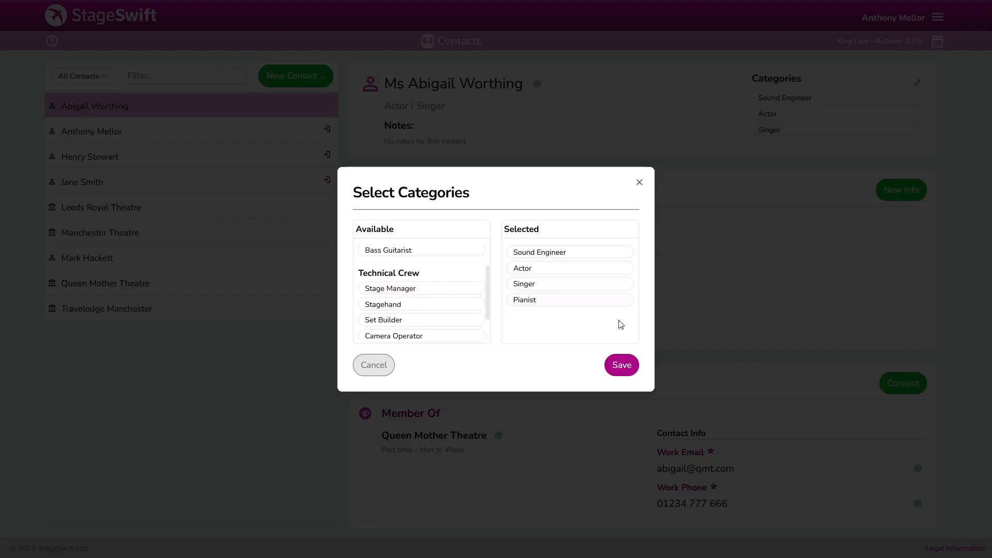
pyautogui.click(621, 365)
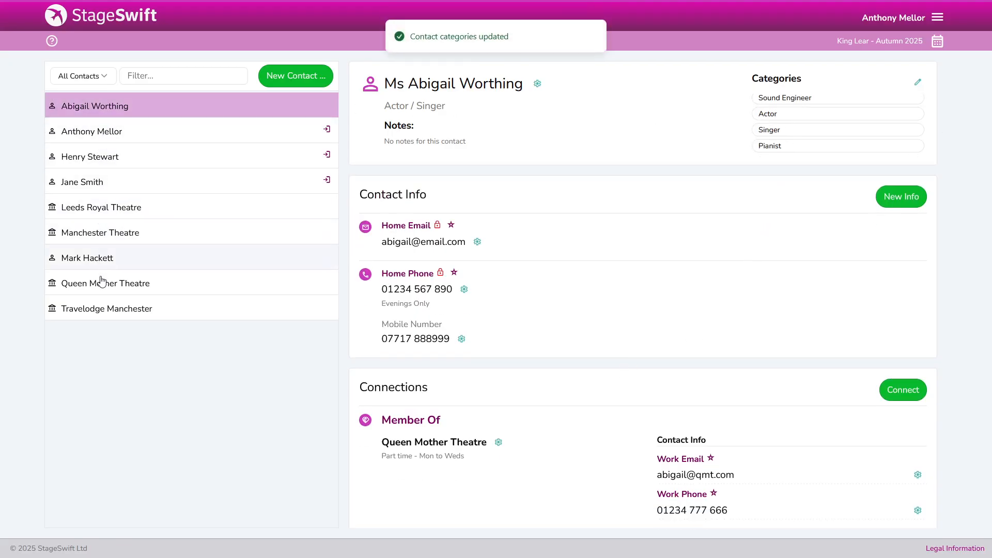
# Assign Travelodge Manchester the Hotel category from the Accommodation group and save
pyautogui.click(117, 312)
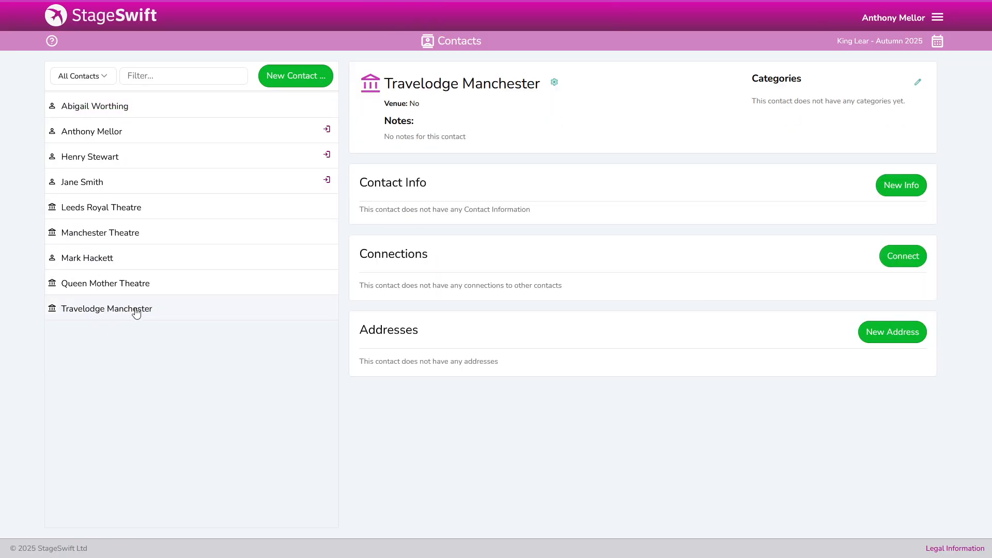
pyautogui.click(917, 83)
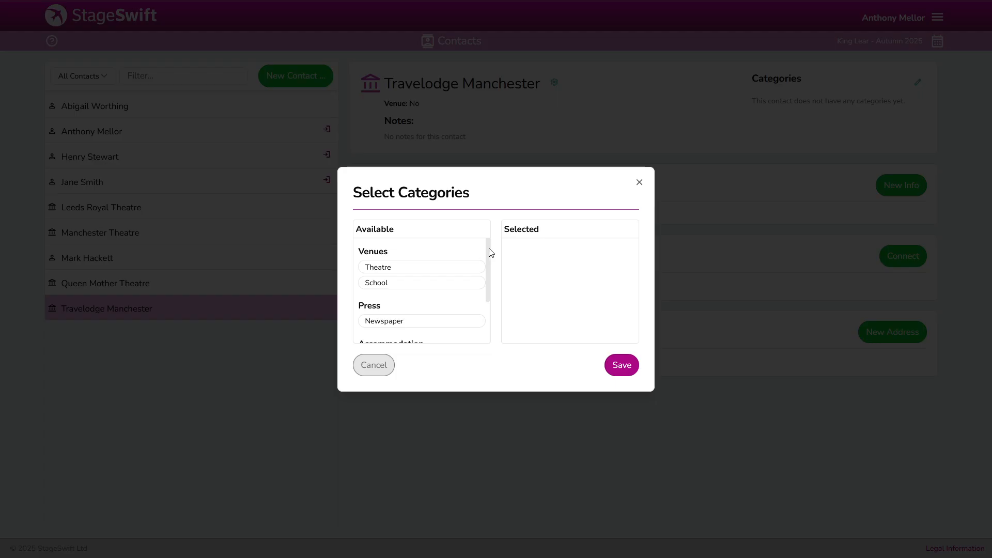
pyautogui.moveTo(490, 251); pyautogui.dragTo(498, 308)
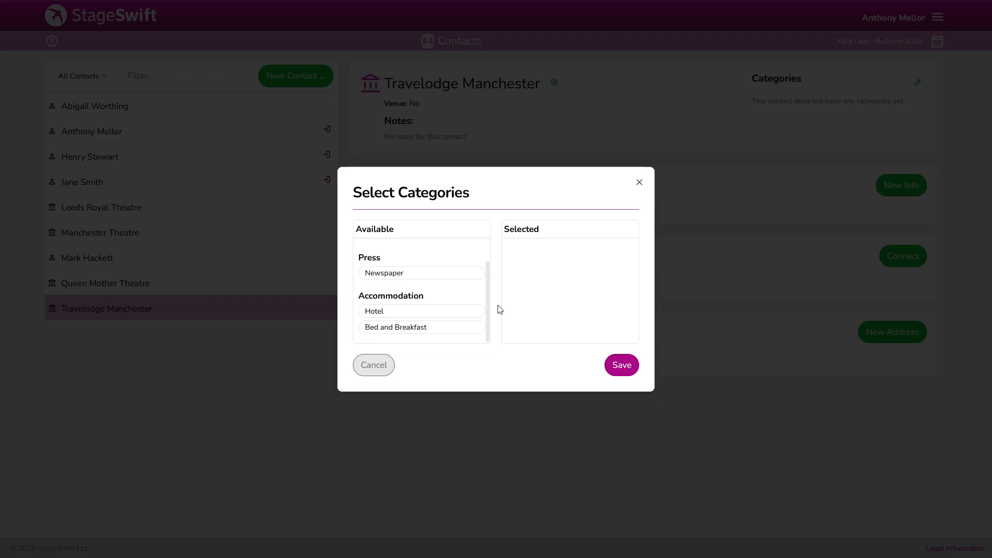
pyautogui.click(390, 313)
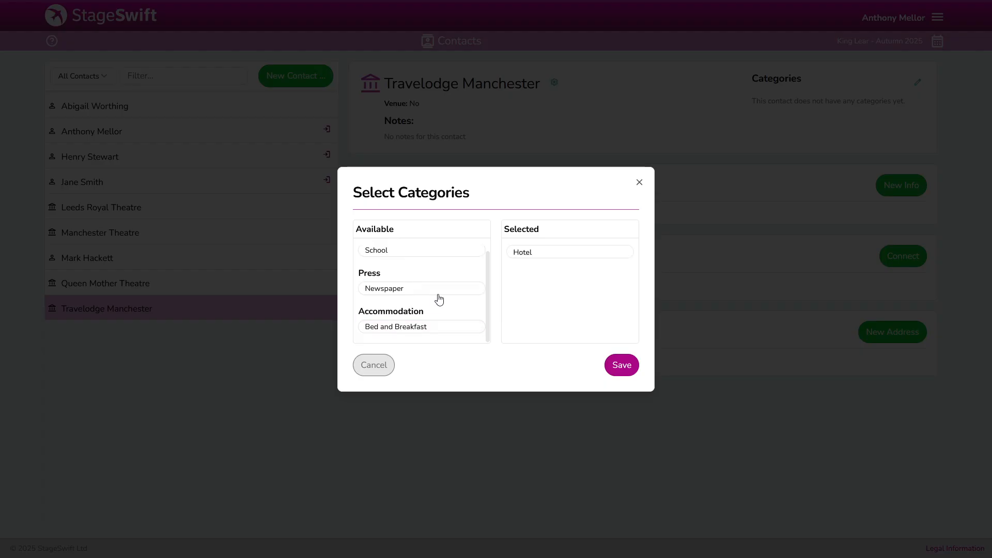
pyautogui.click(622, 366)
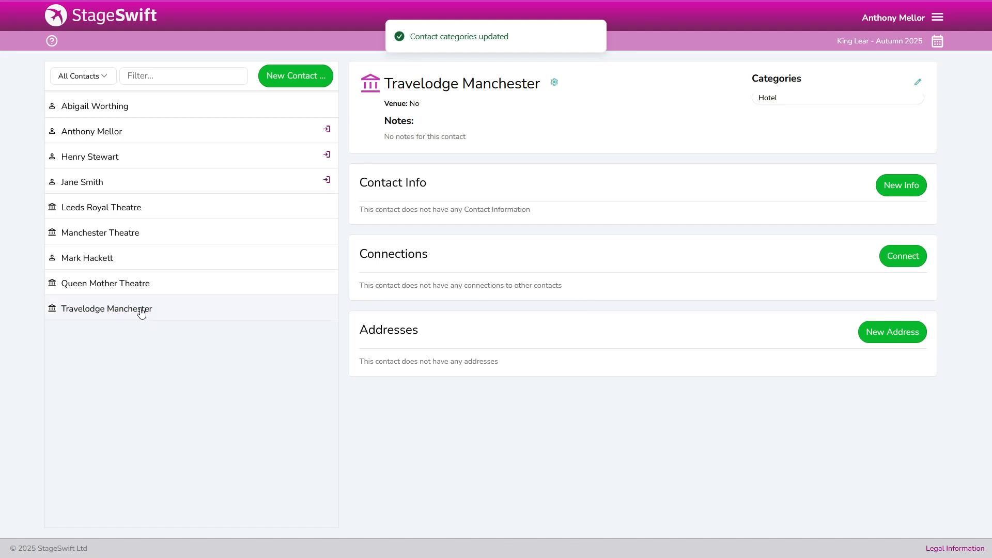
# Browse the Queen Mother Theatre, Manchester Theatre and Leeds Royal Theatre contact details
pyautogui.click(115, 286)
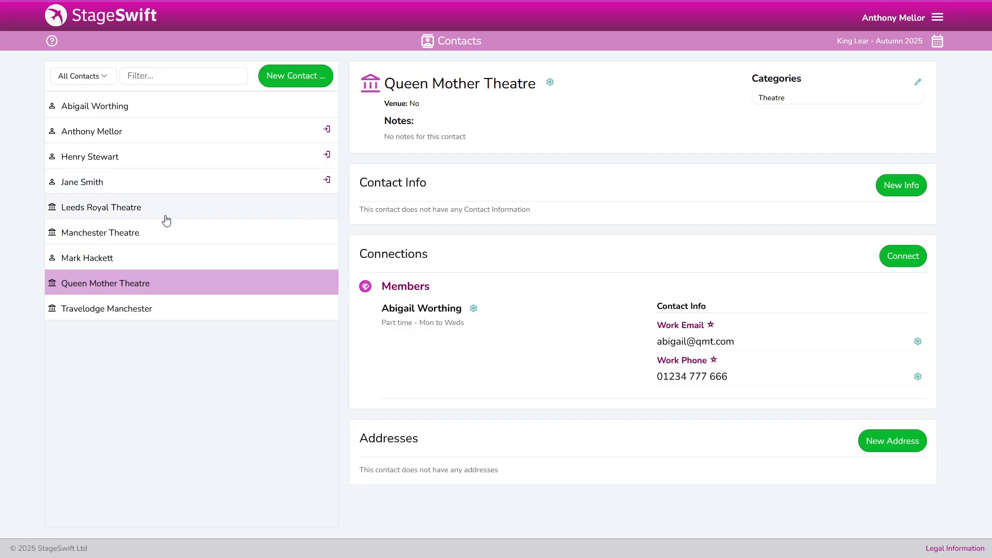
pyautogui.click(106, 234)
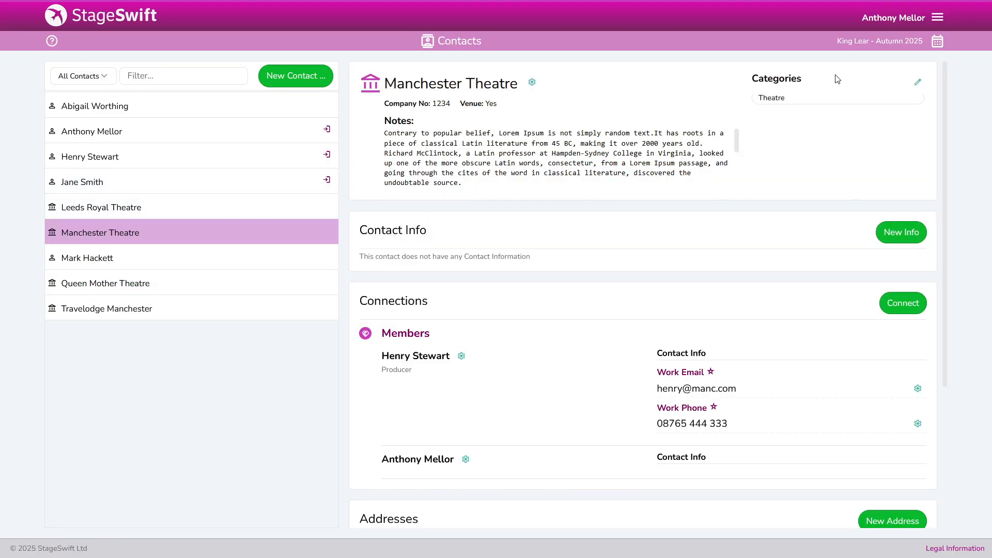
pyautogui.doubleClick(786, 102)
pyautogui.click(158, 216)
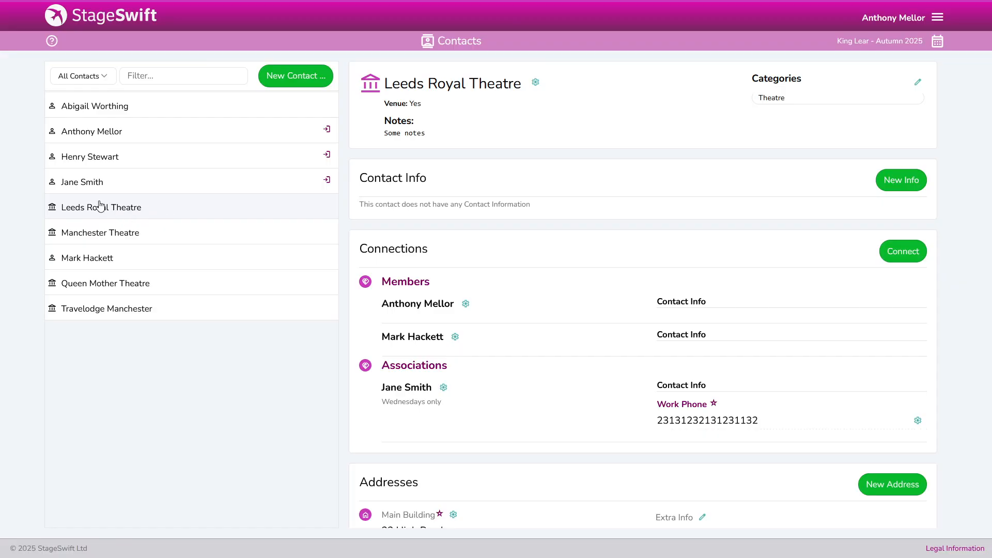
pyautogui.click(122, 184)
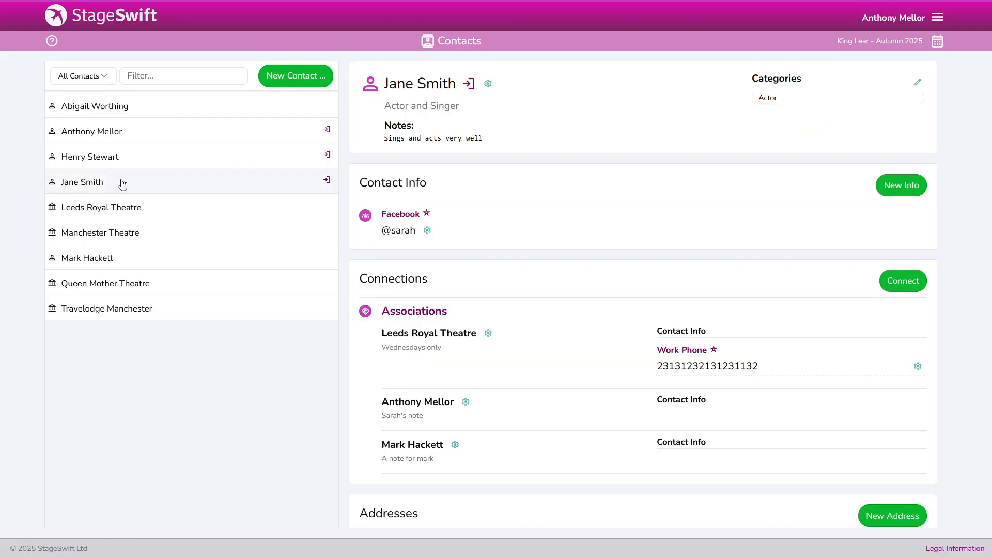
pyautogui.click(118, 156)
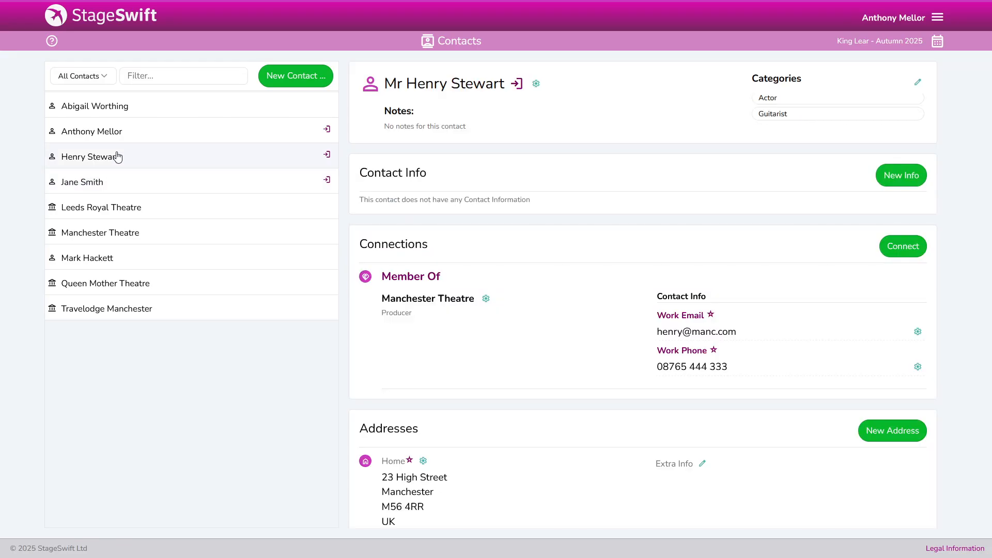
# Open the actor/singer's record showing four categories, then the All Contacts filter dropdown
pyautogui.click(181, 155)
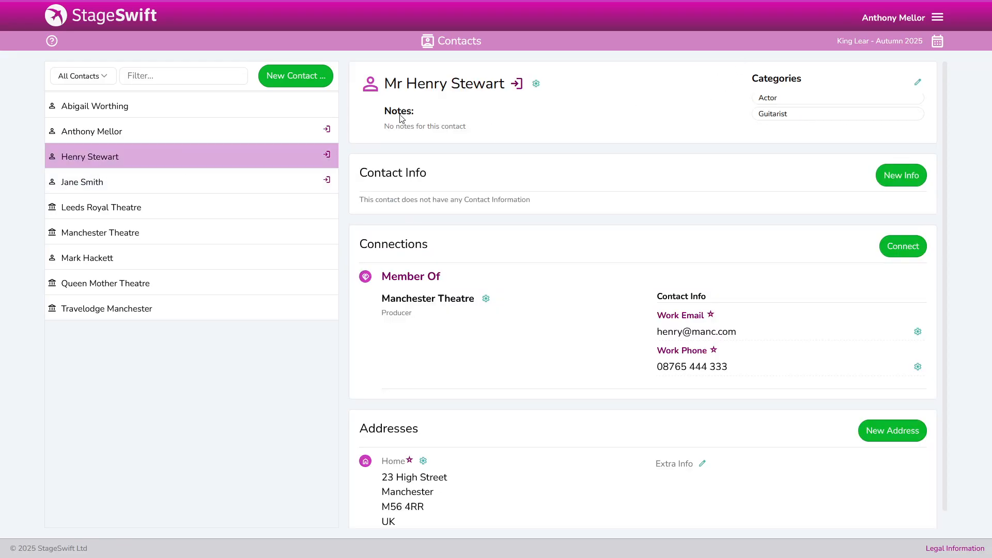
pyautogui.click(118, 133)
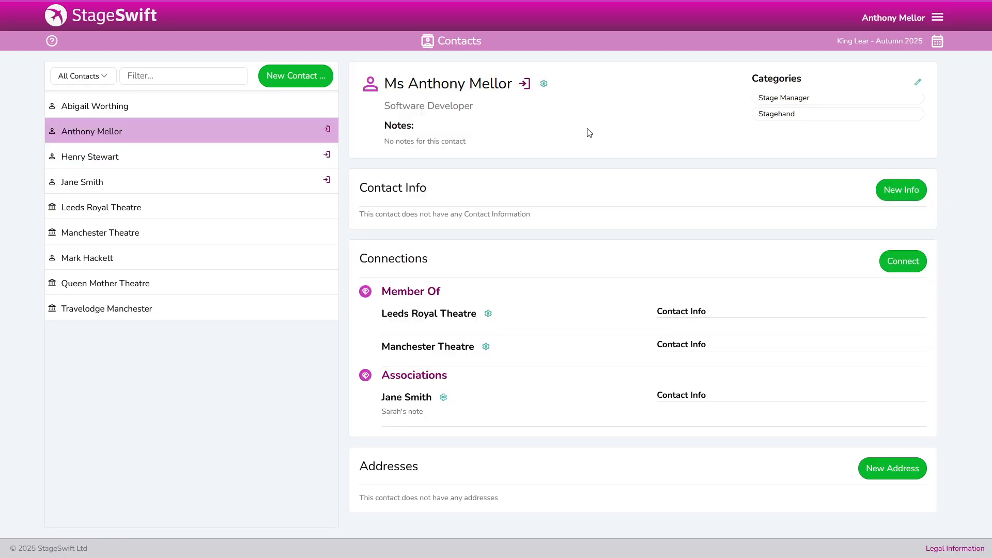
pyautogui.click(122, 105)
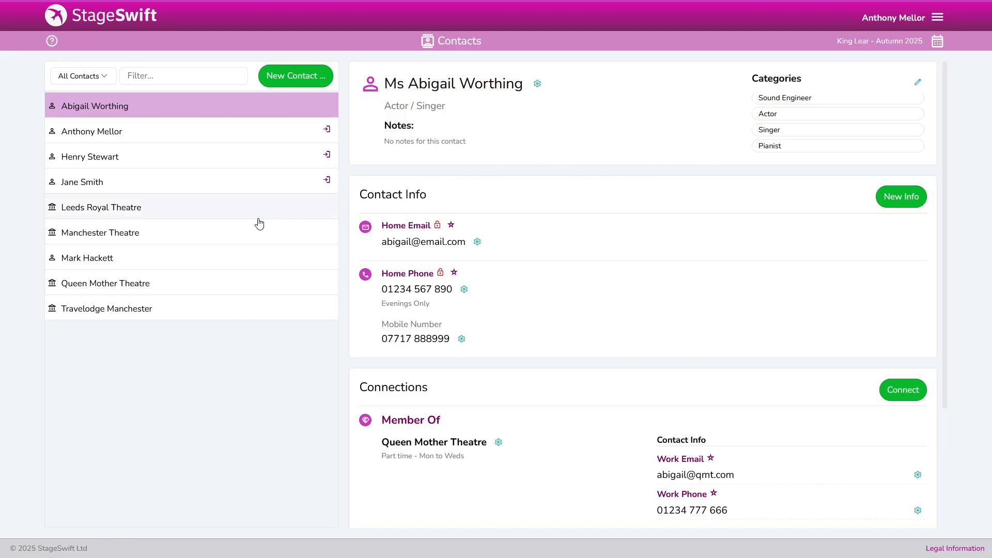
pyautogui.click(101, 84)
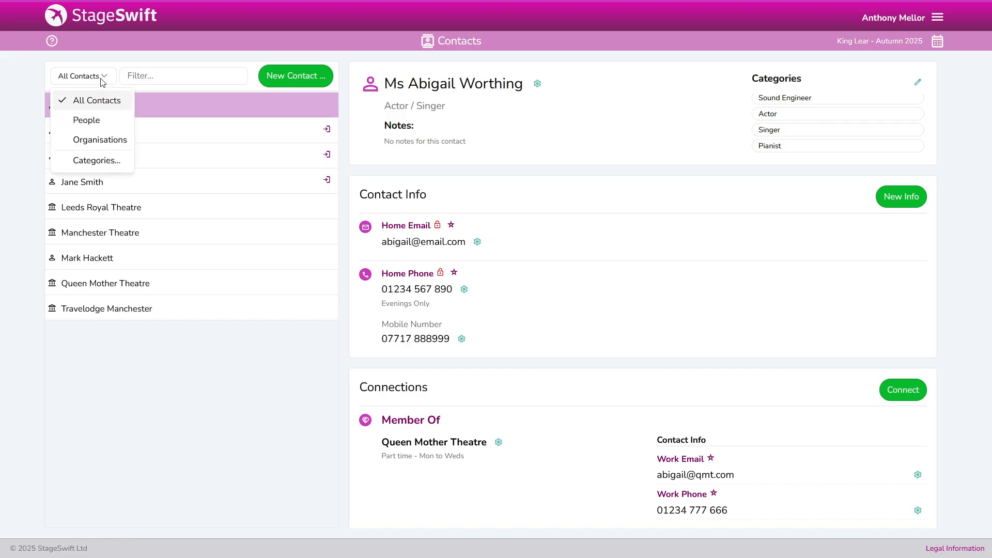
# Filter the contact list by the Performers Actor category and select the actor/singer
pyautogui.click(96, 161)
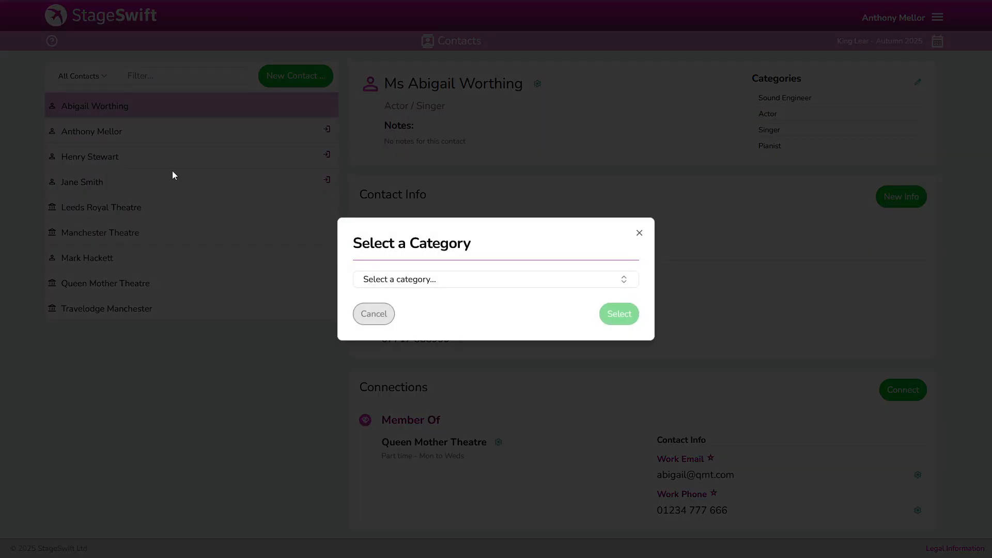
pyautogui.click(461, 281)
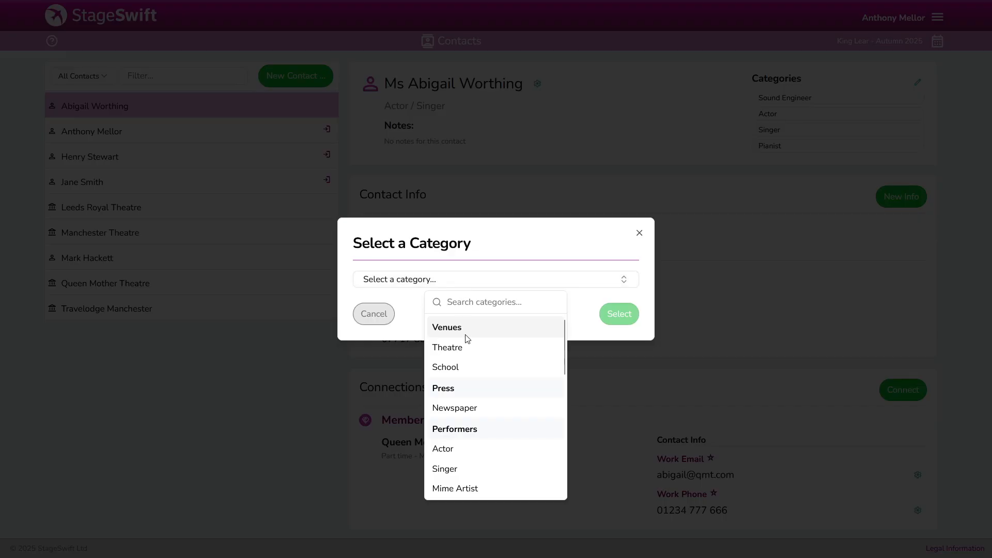
pyautogui.click(457, 447)
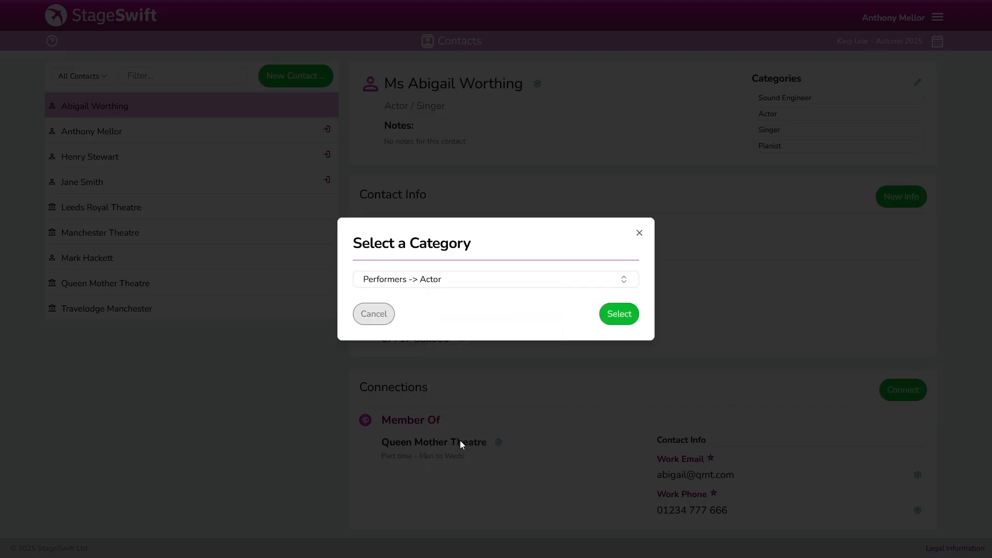
pyautogui.click(622, 314)
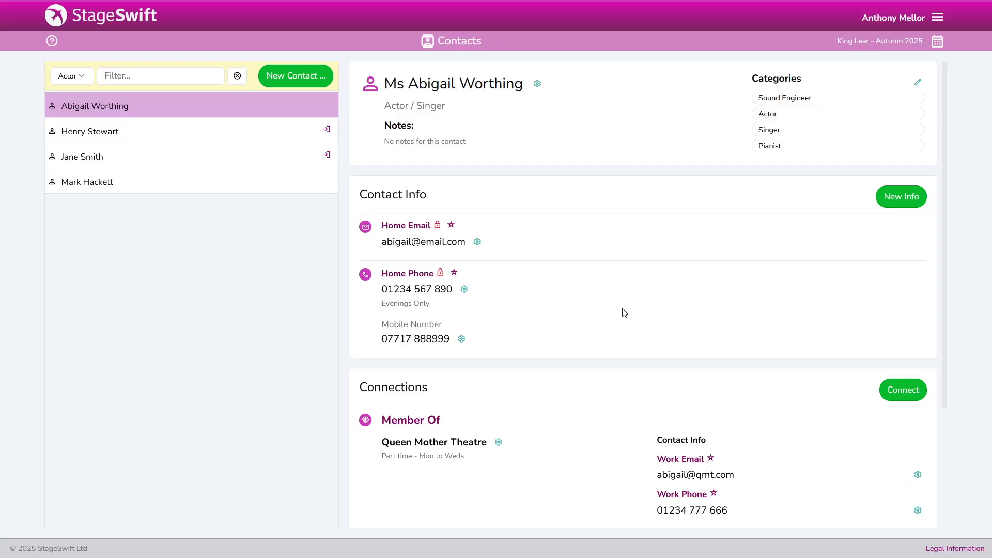
pyautogui.click(115, 113)
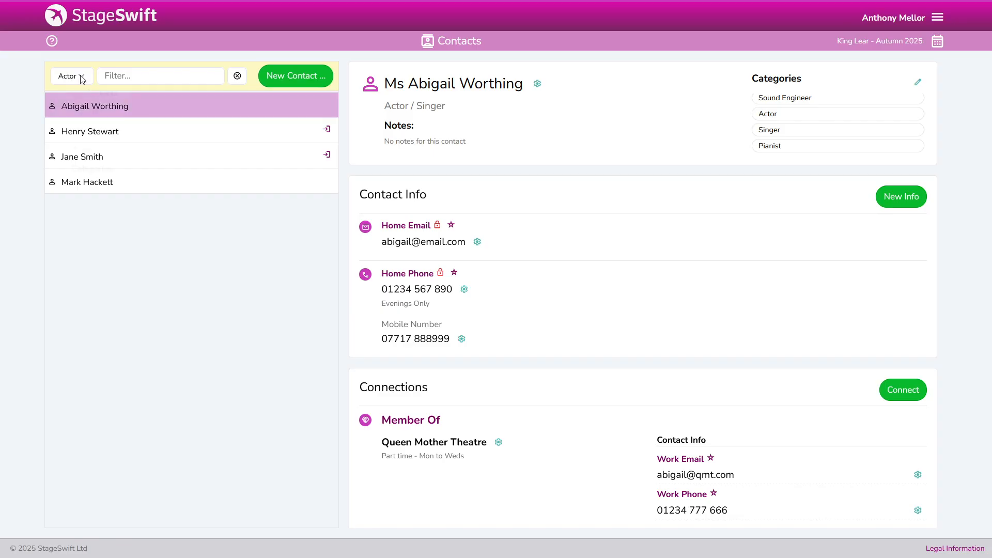
# Switch the filter to People, then All Contacts, then back to Actor
pyautogui.click(81, 77)
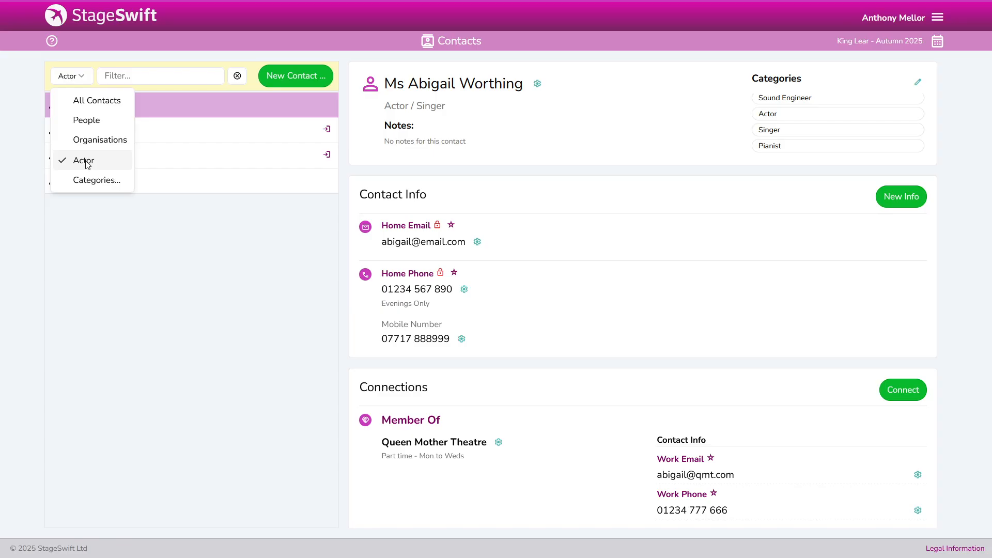
pyautogui.click(86, 121)
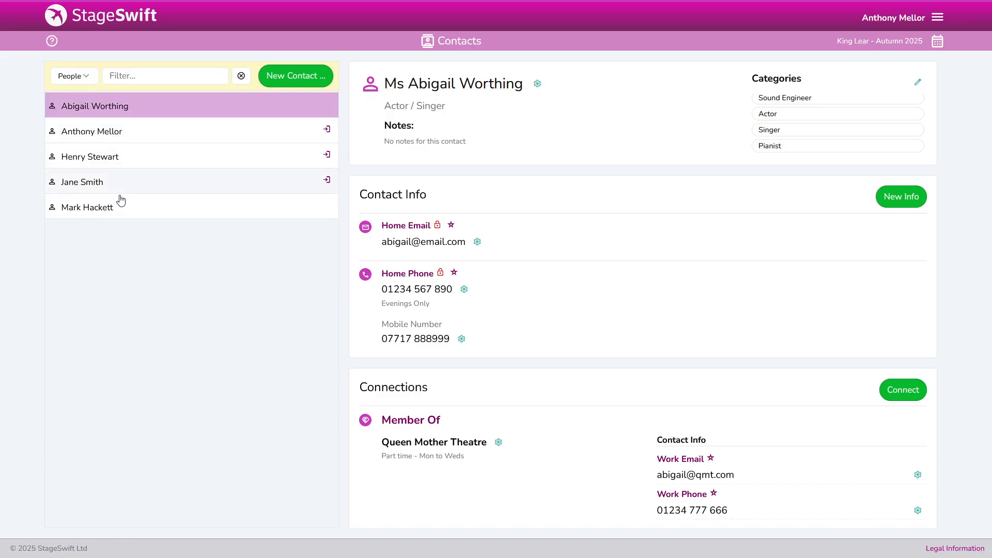
pyautogui.click(83, 78)
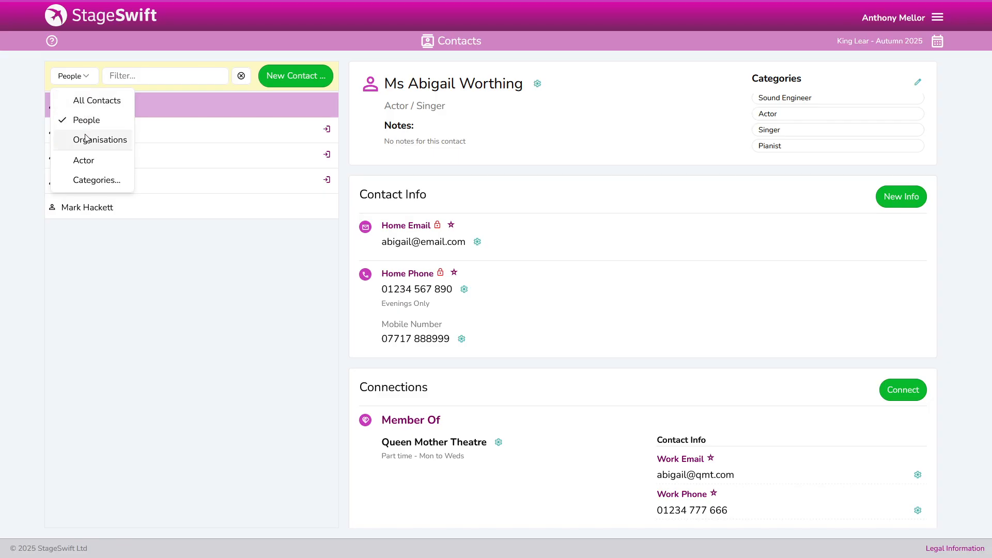
pyautogui.click(96, 103)
pyautogui.click(70, 80)
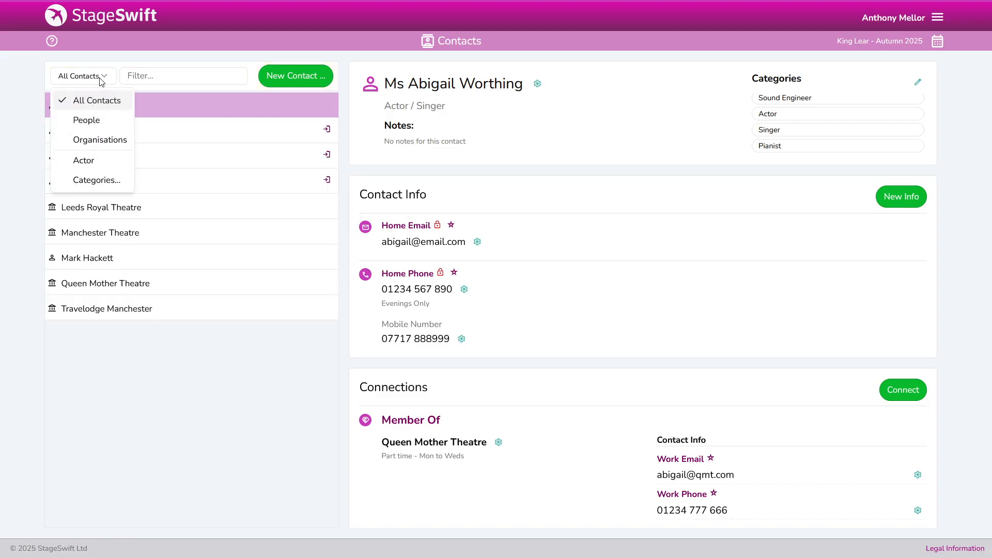
pyautogui.click(91, 164)
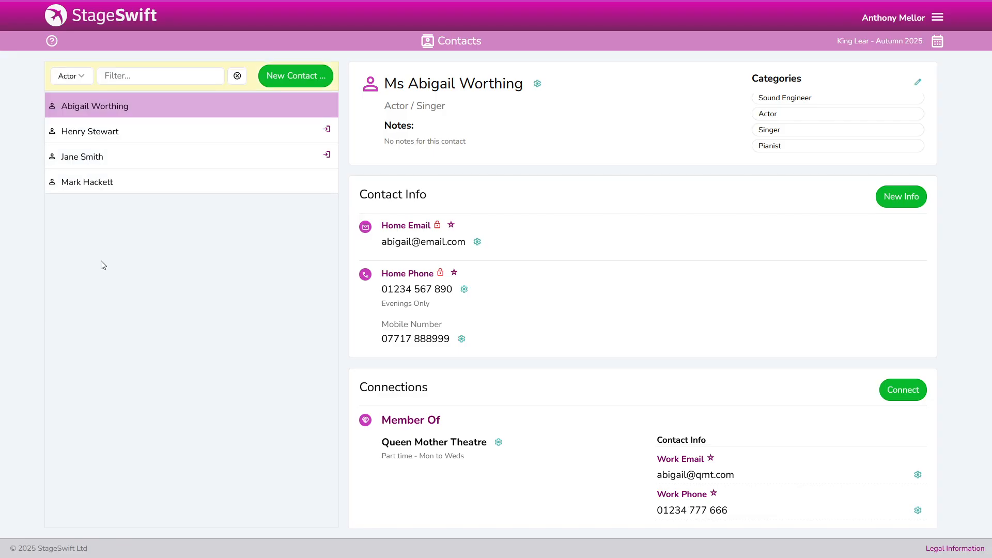
# Filter the contact list by the Venues Theatre category
pyautogui.click(82, 76)
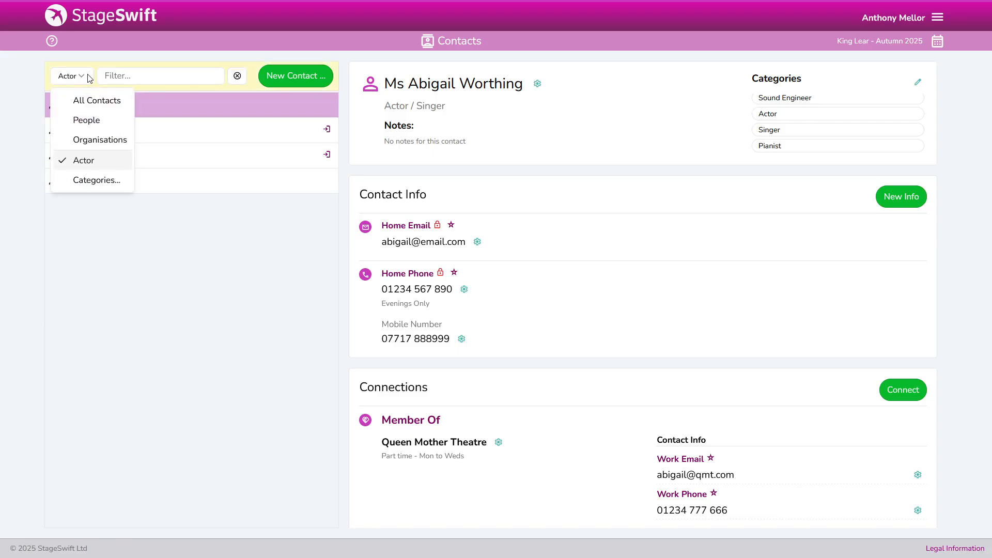
pyautogui.click(87, 181)
pyautogui.click(443, 280)
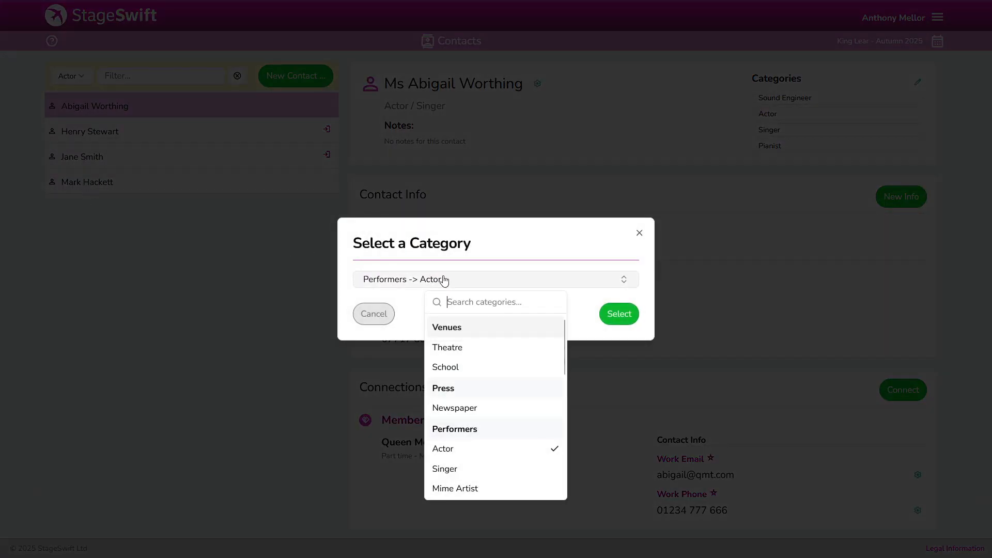
pyautogui.click(459, 348)
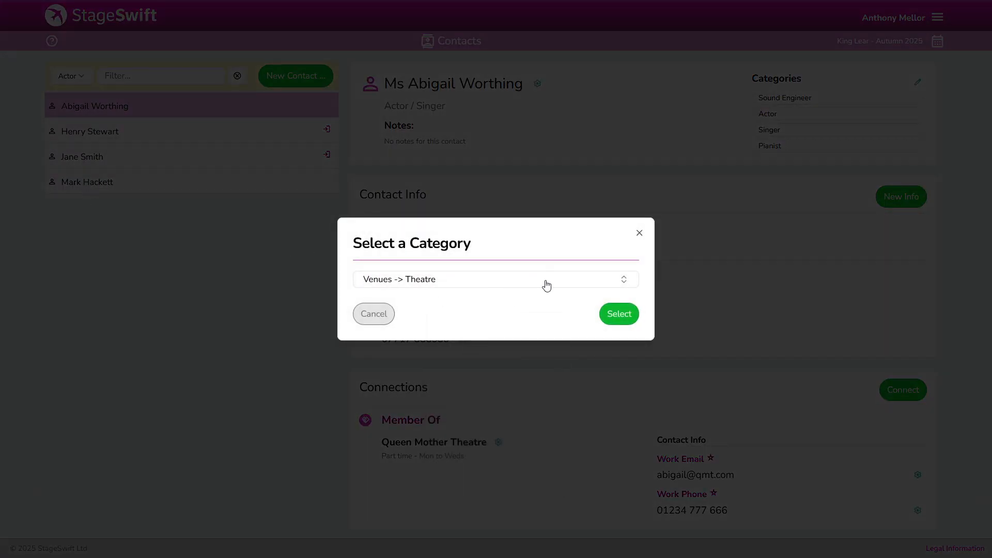
pyautogui.click(618, 315)
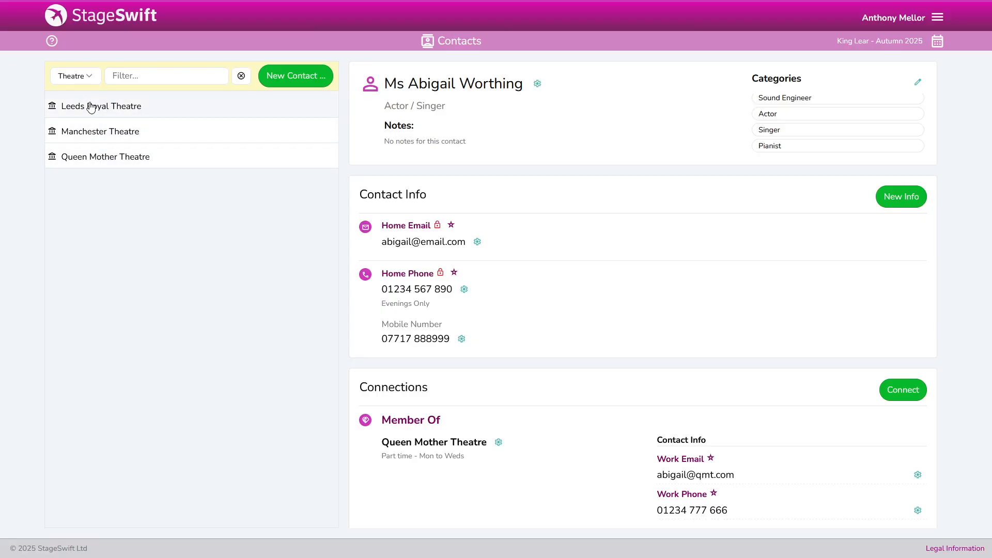
# Toggle the filter between Actor and Theatre, then clear all filters
pyautogui.click(91, 78)
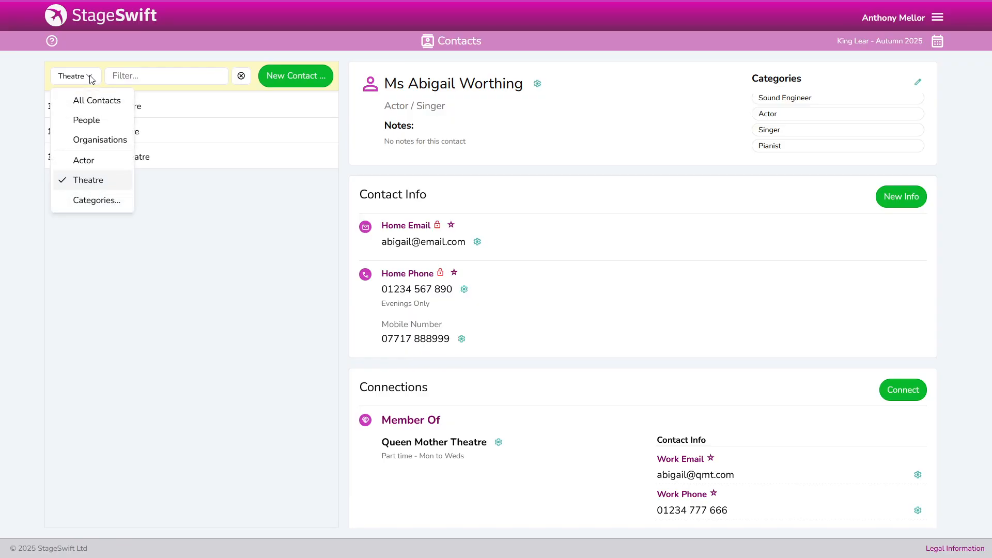
pyautogui.click(82, 162)
pyautogui.click(73, 77)
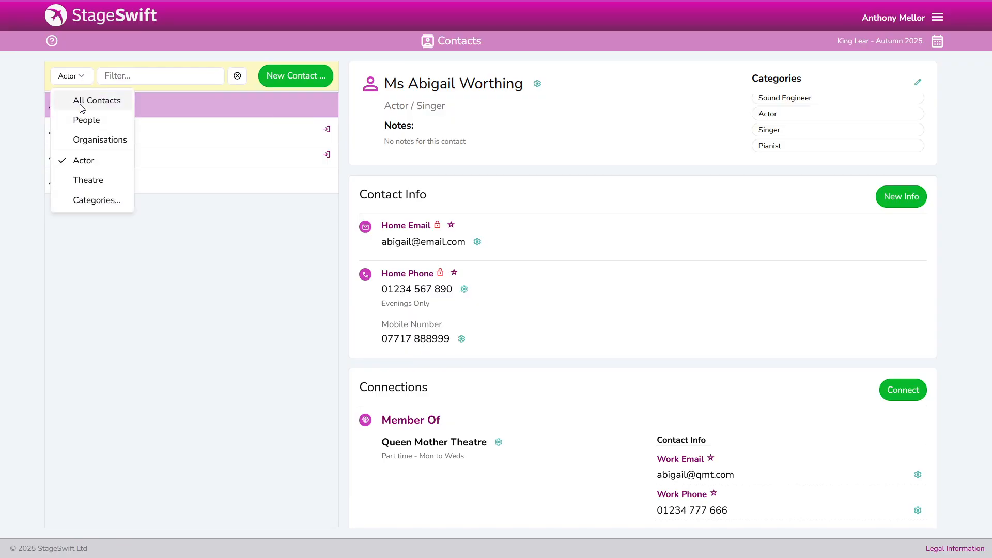
pyautogui.click(83, 180)
pyautogui.click(88, 77)
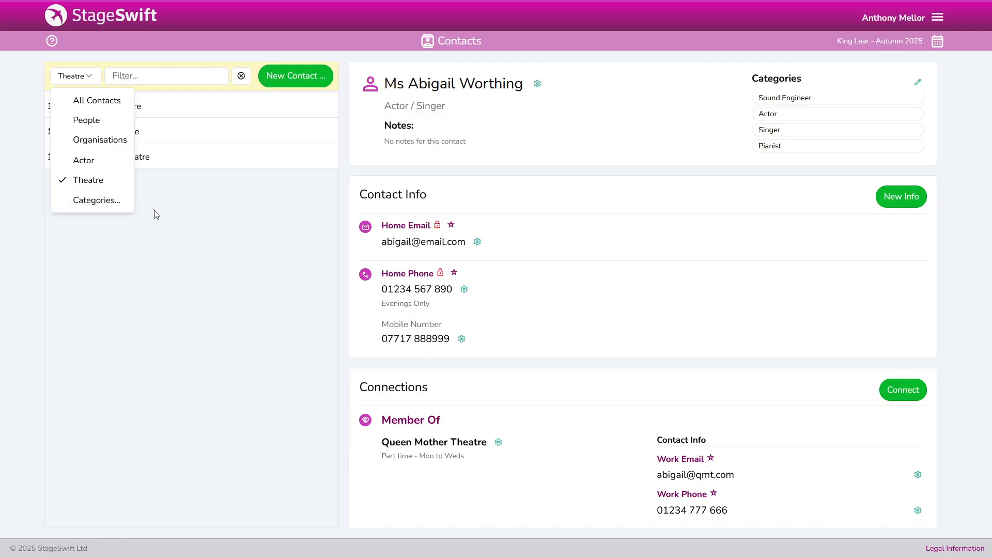
pyautogui.click(88, 162)
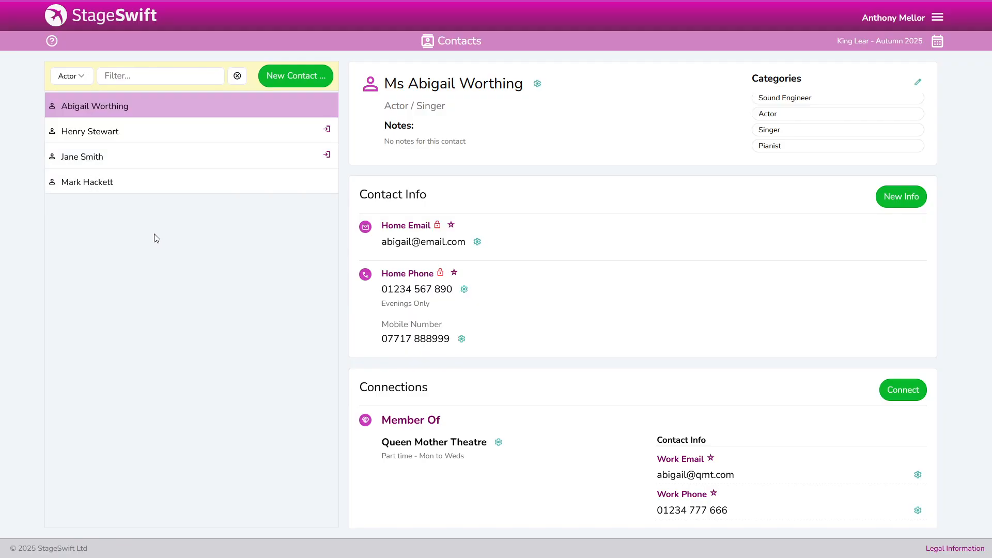
pyautogui.click(238, 77)
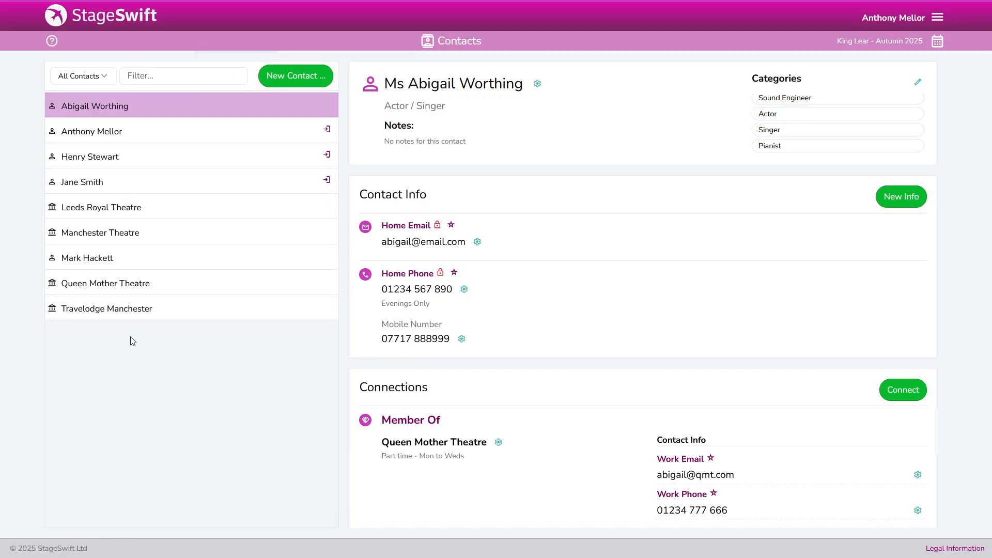
pyautogui.click(106, 87)
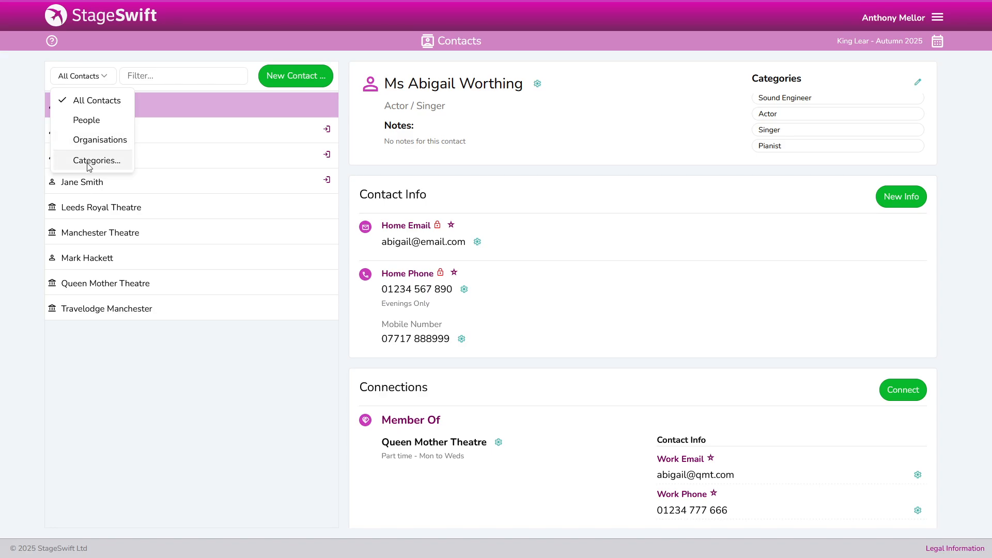
pyautogui.press('Escape')
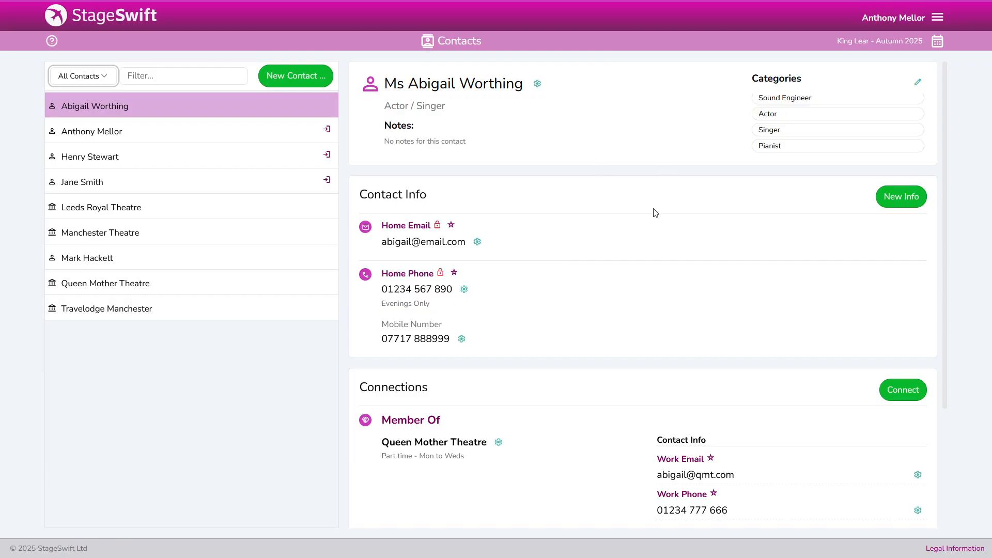
pyautogui.scroll(-3, 636, 224)
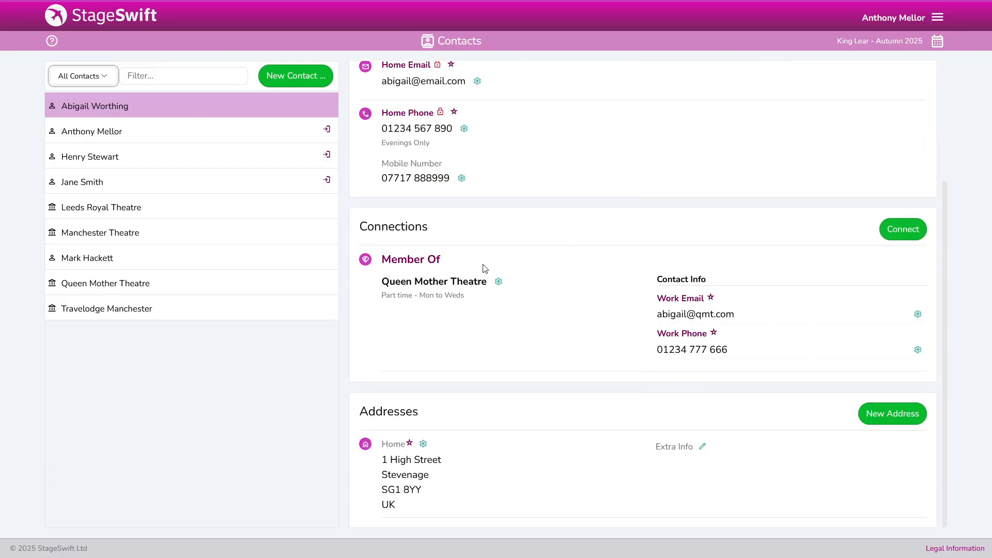